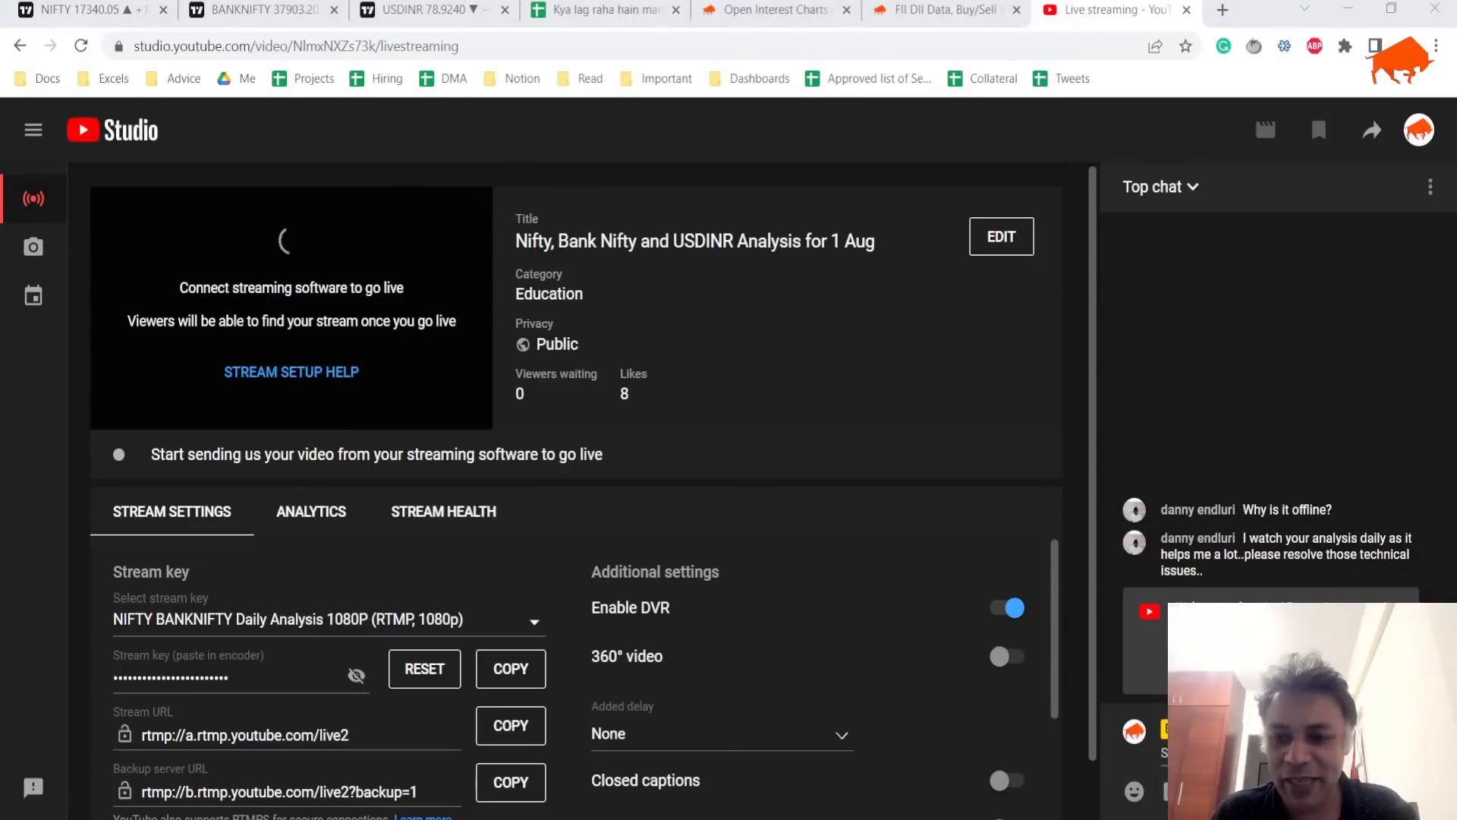
# Step: Hide Chrome's bookmarks bar with Ctrl+Shift+B to free vertical space
pyautogui.hotkey('ctrl', 'shift', 'b')
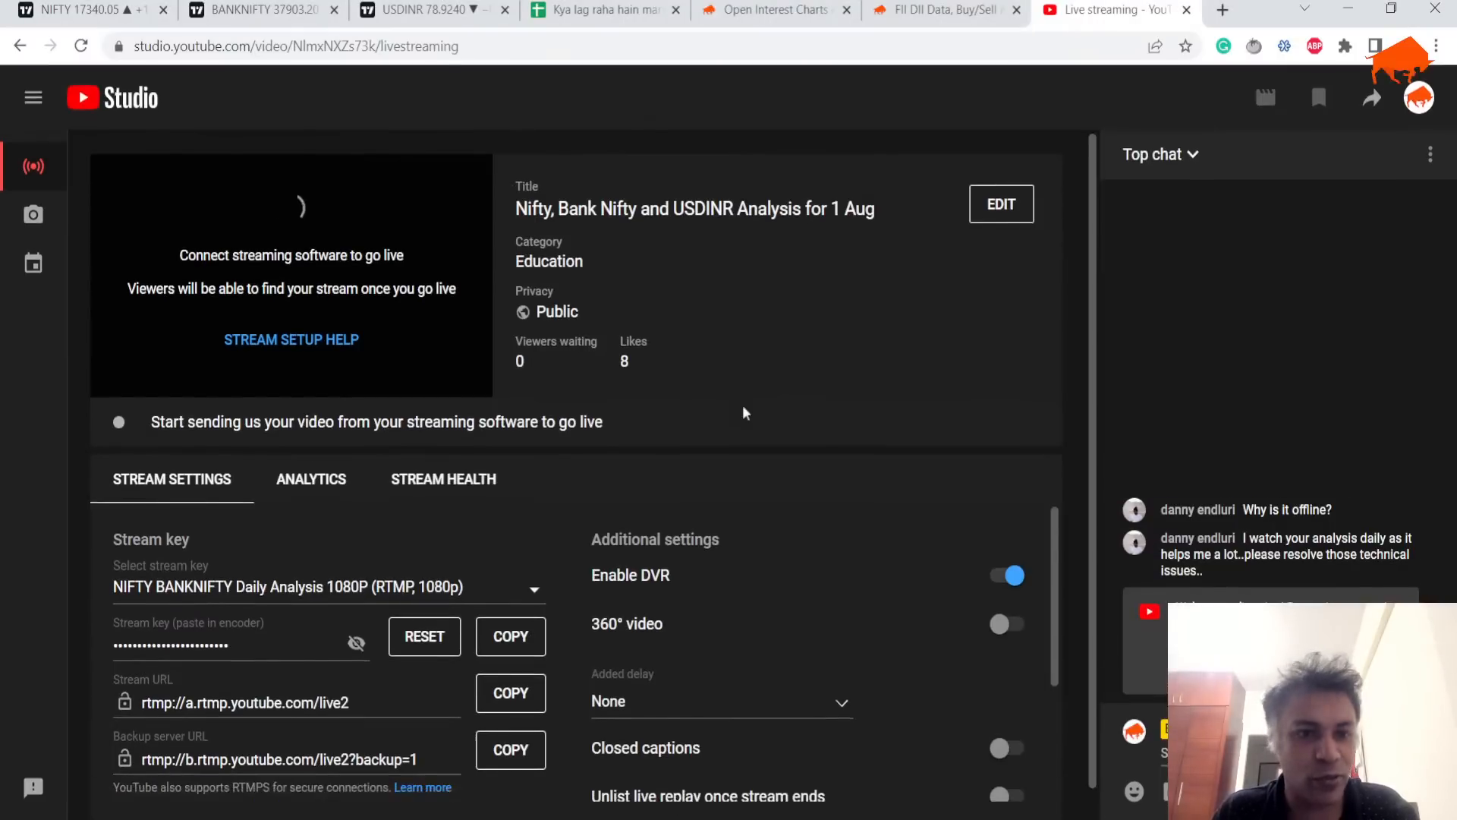
# Step: Switch to the NIFTY chart and select the horizontal price line near 17598
pyautogui.click(80, 10)
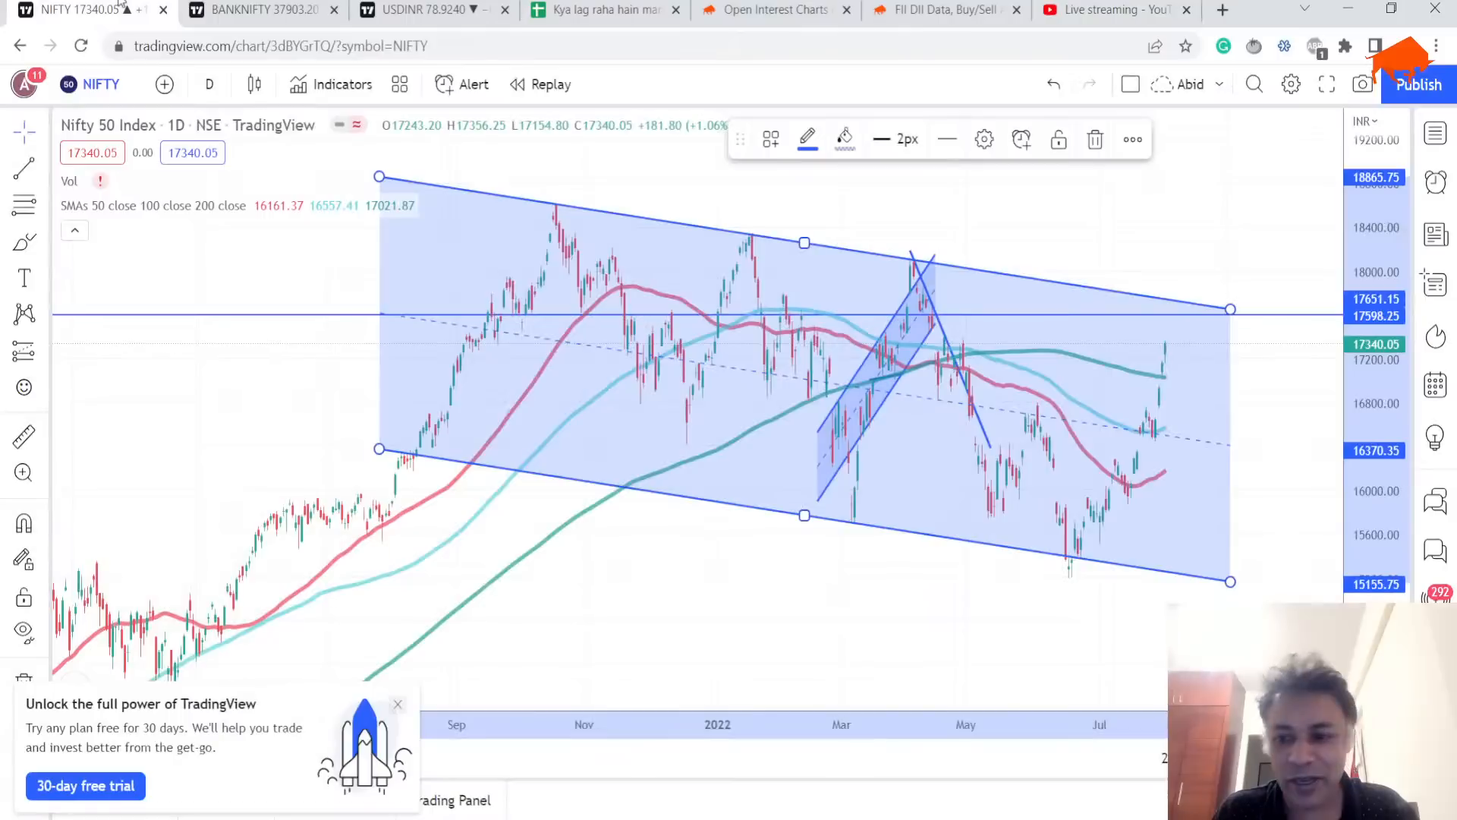
pyautogui.scroll(2, 714, 410)
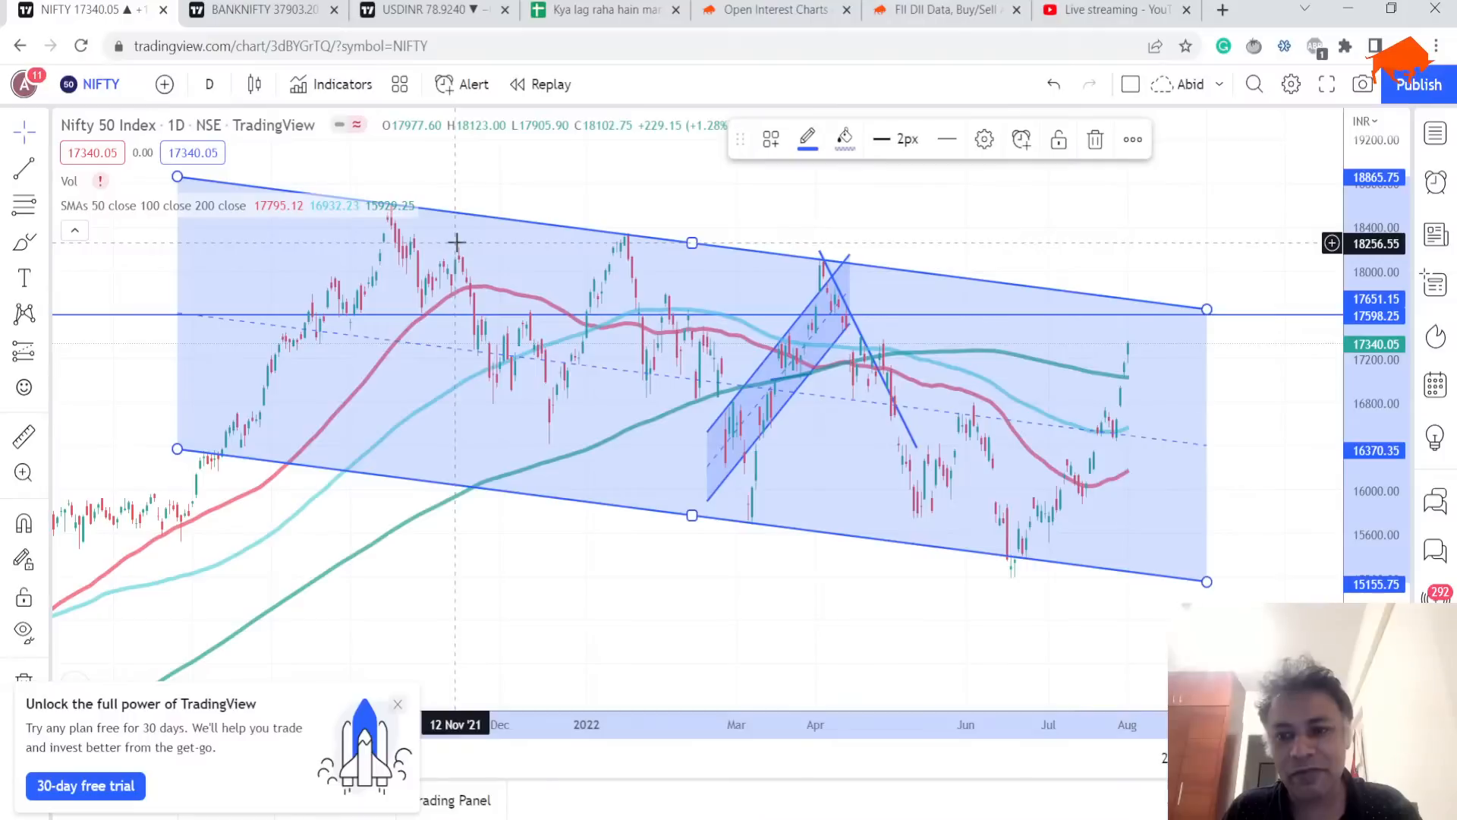
pyautogui.click(1092, 317)
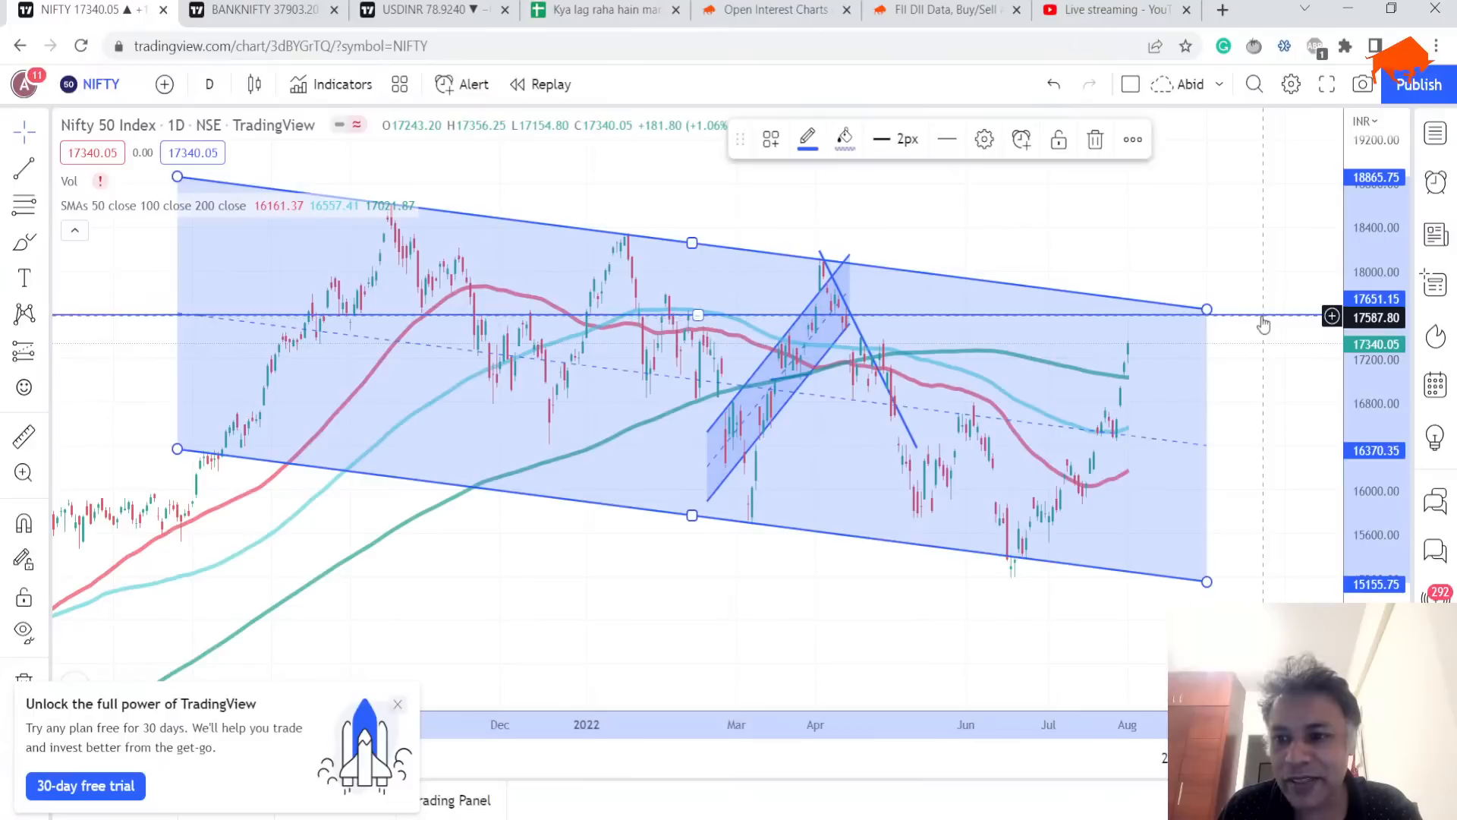
# Step: Remove the horizontal line near 17598 and inspect the descending parallel channel
pyautogui.rightClick(1263, 319)
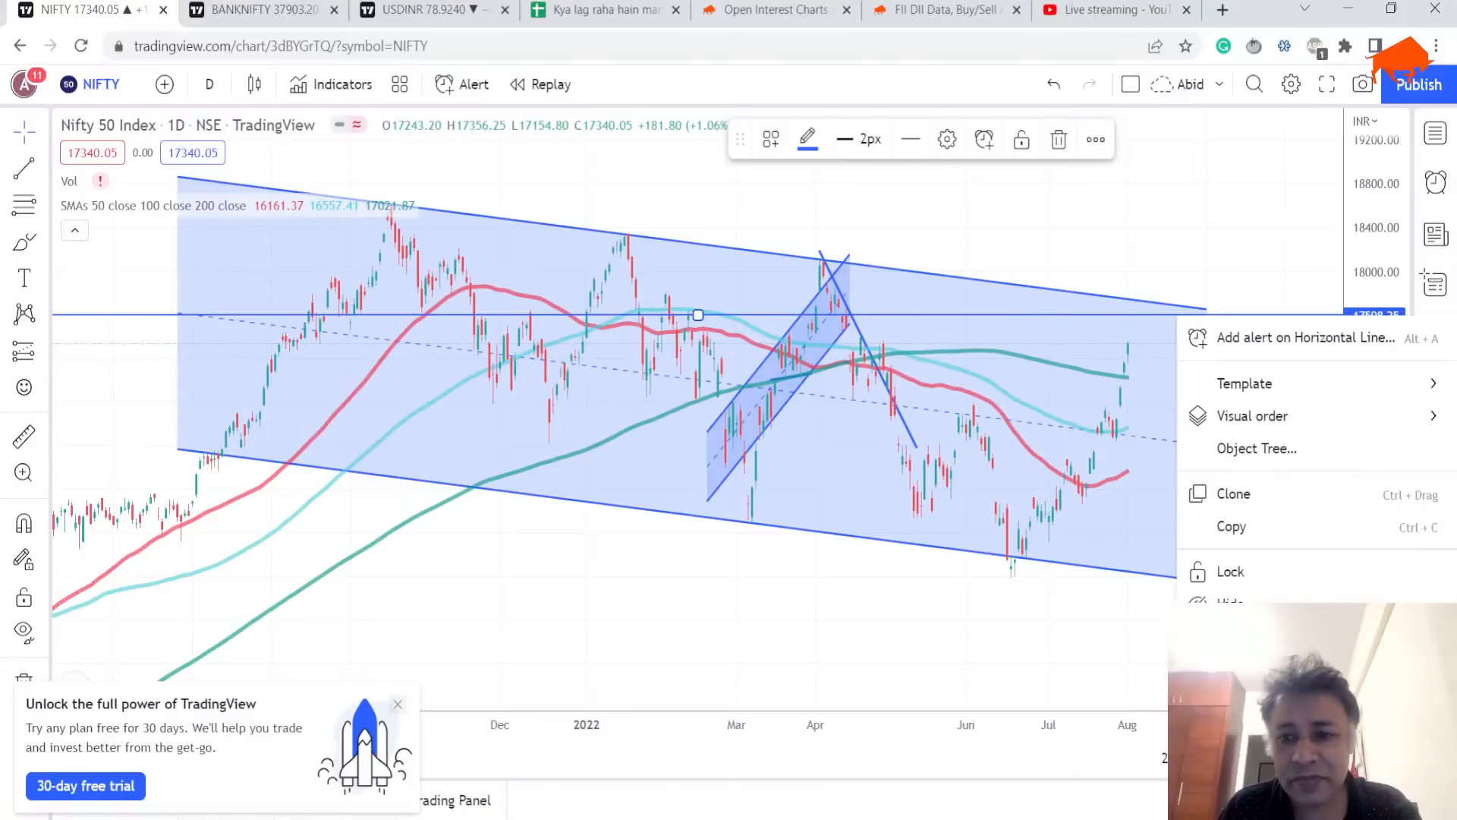
pyautogui.click(1252, 616)
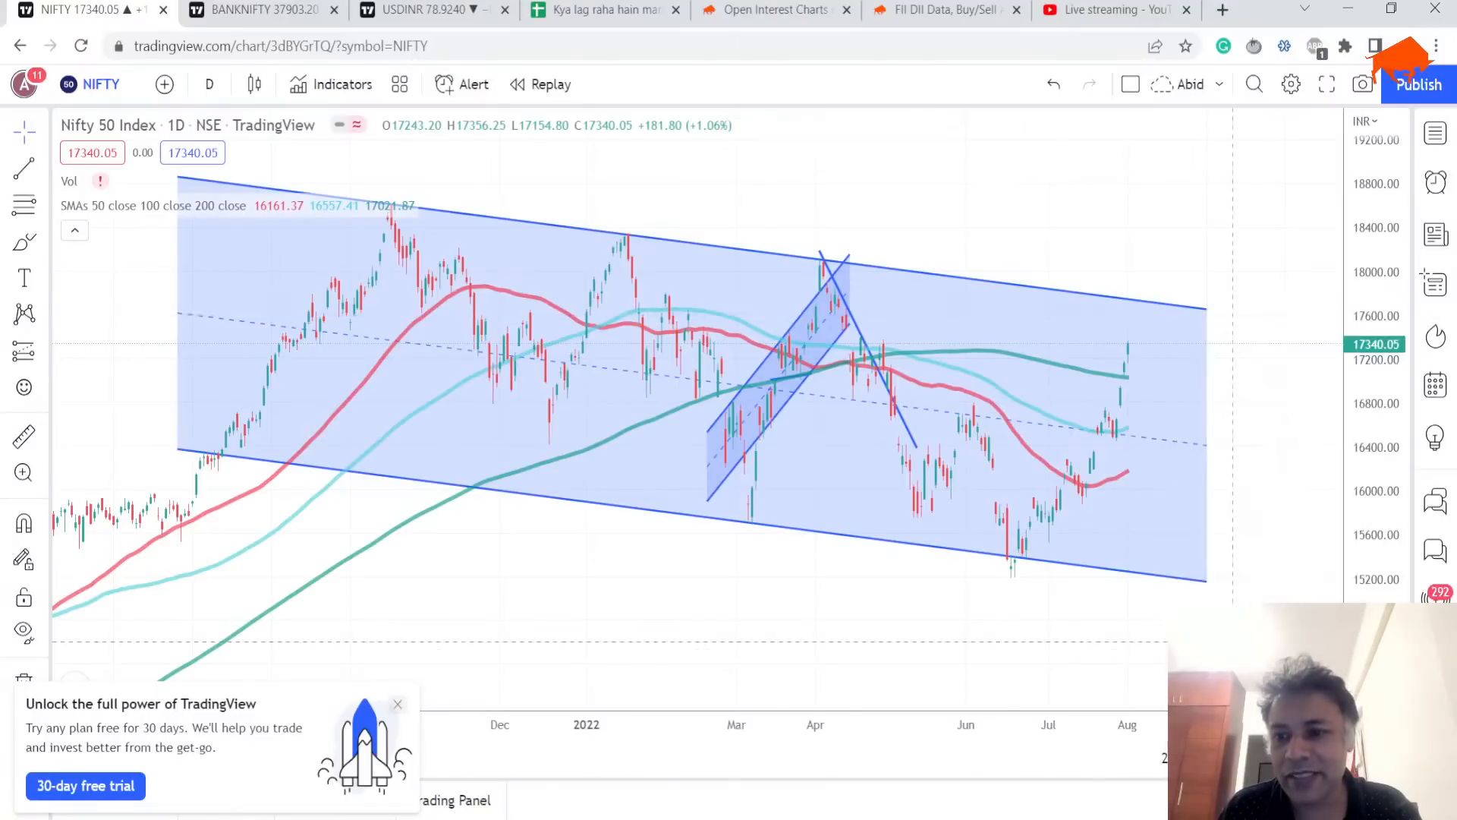
pyautogui.click(1137, 308)
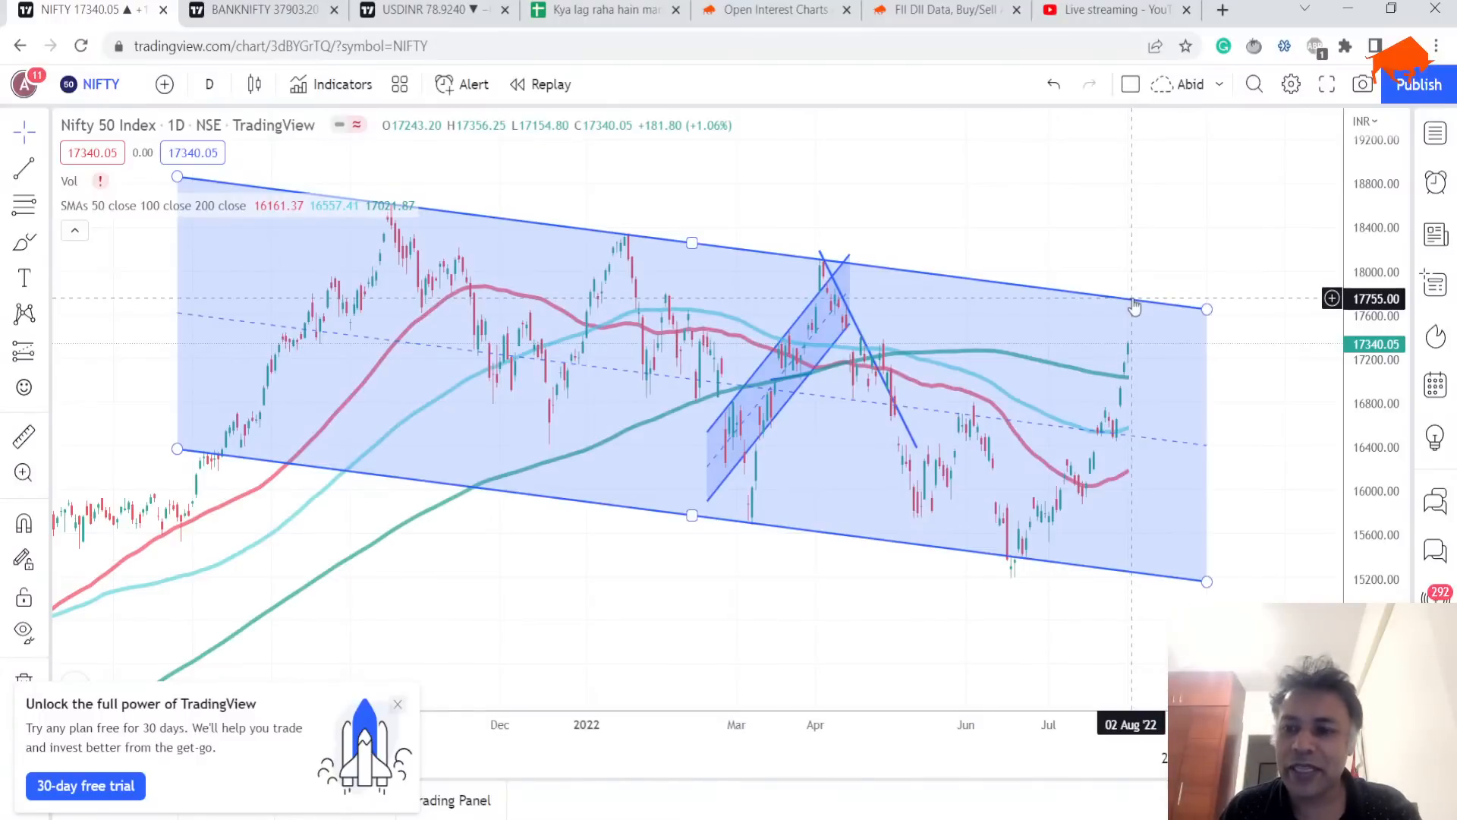
pyautogui.click(1135, 341)
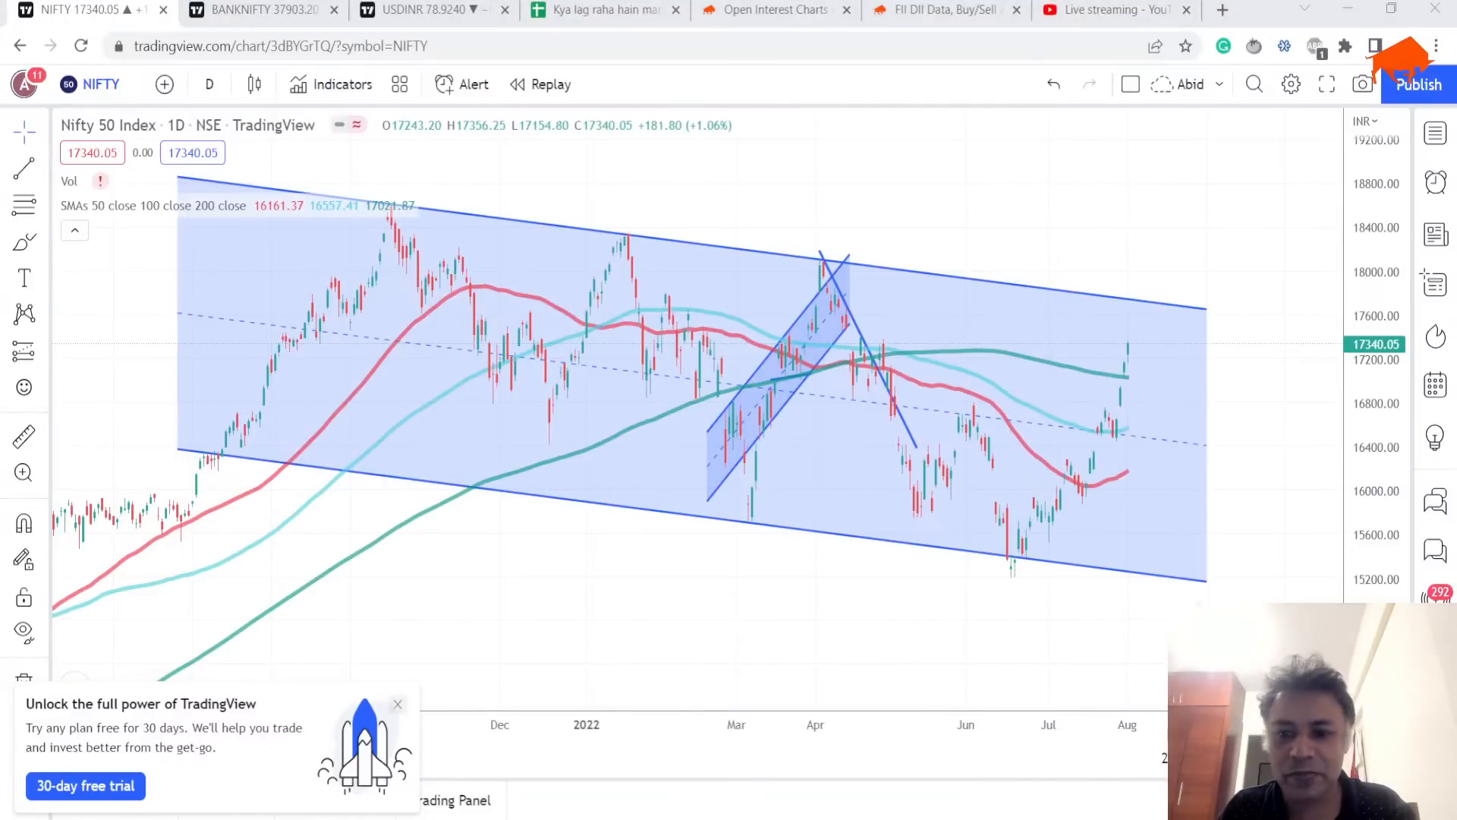
pyautogui.click(1130, 309)
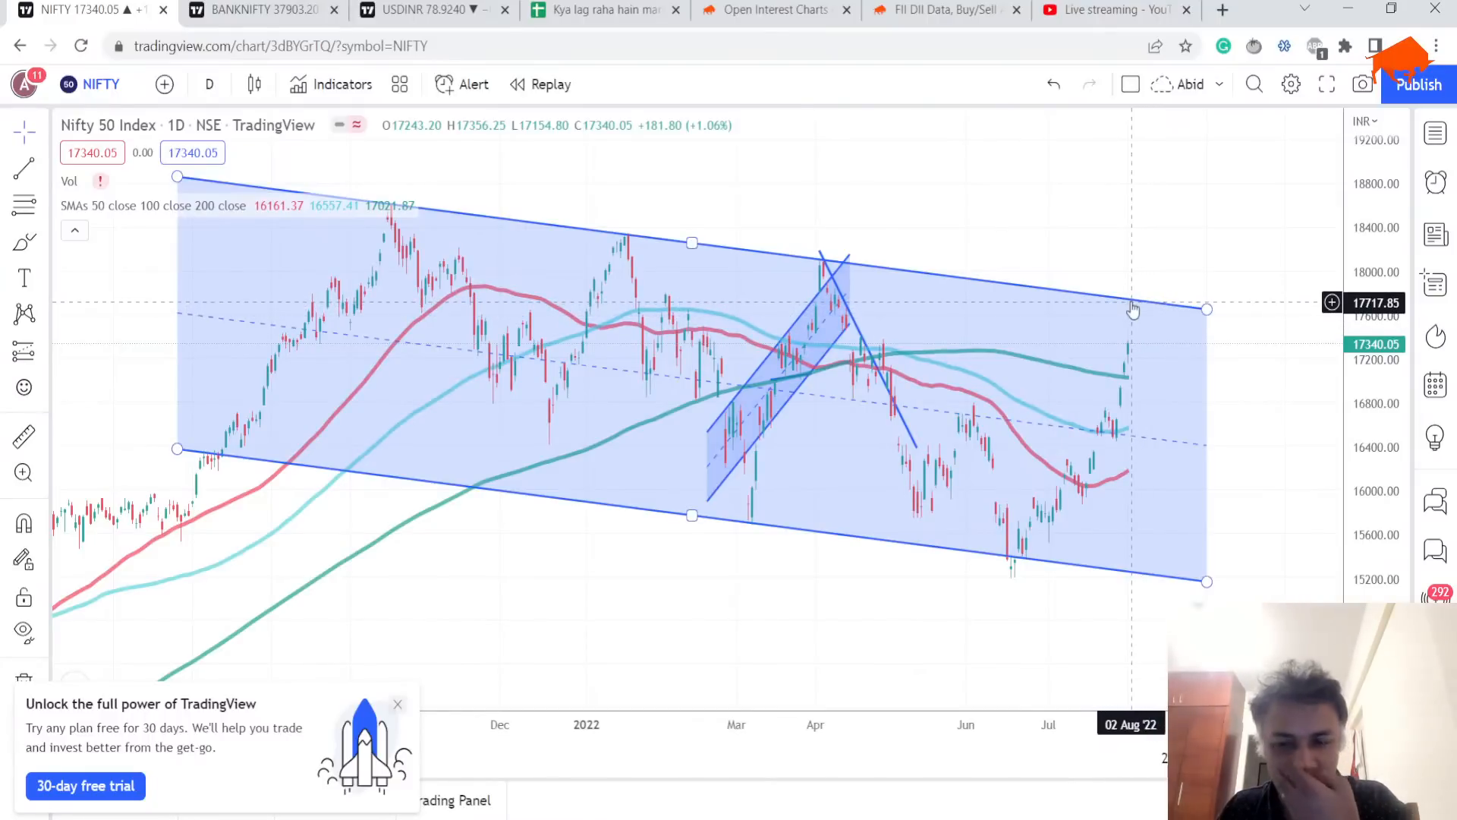
pyautogui.press('Escape')
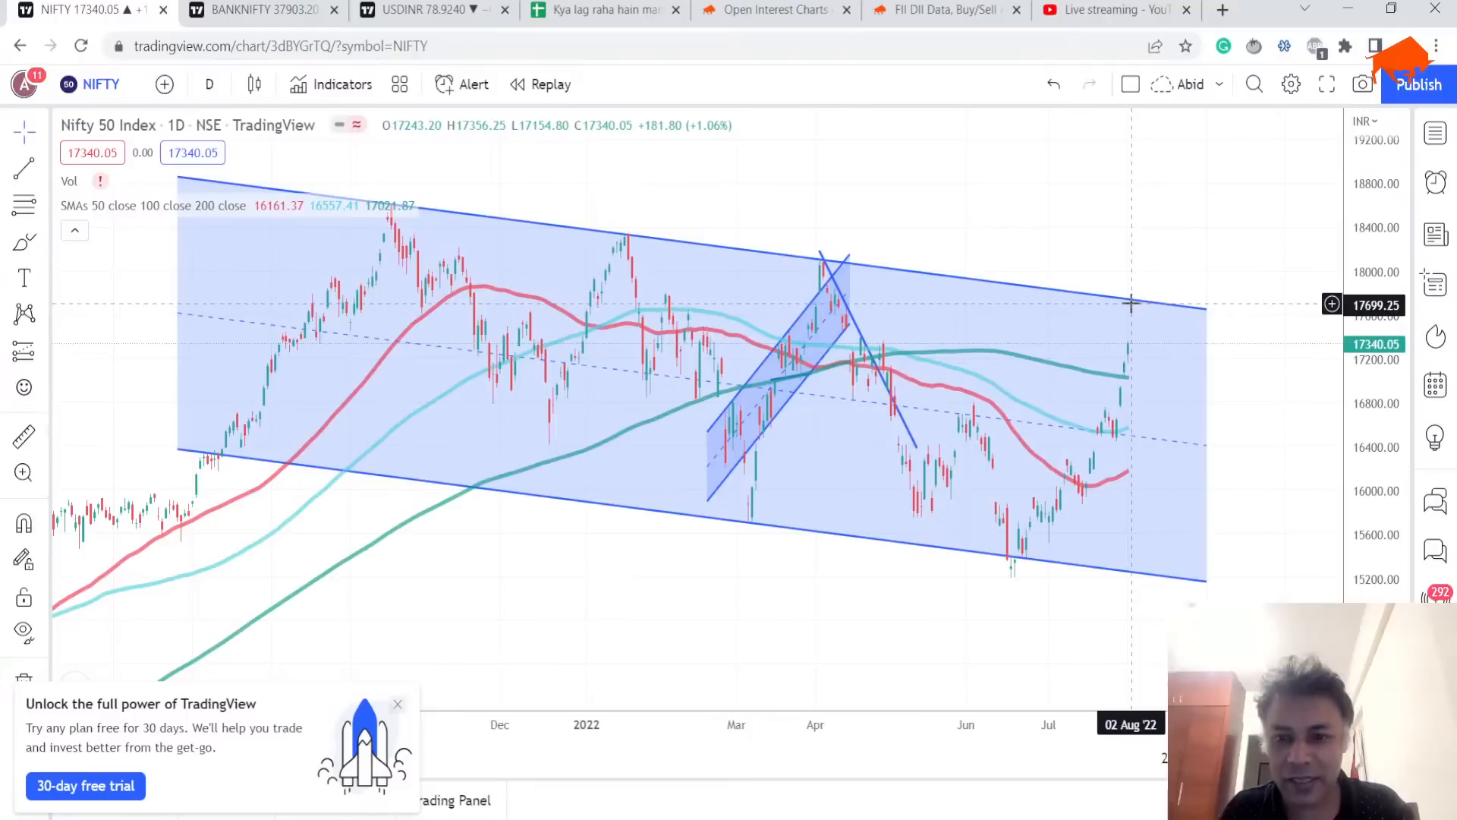
# Step: Remove the descending trend line from the April high and select the large descending channel
pyautogui.rightClick(860, 336)
pyautogui.click(863, 338)
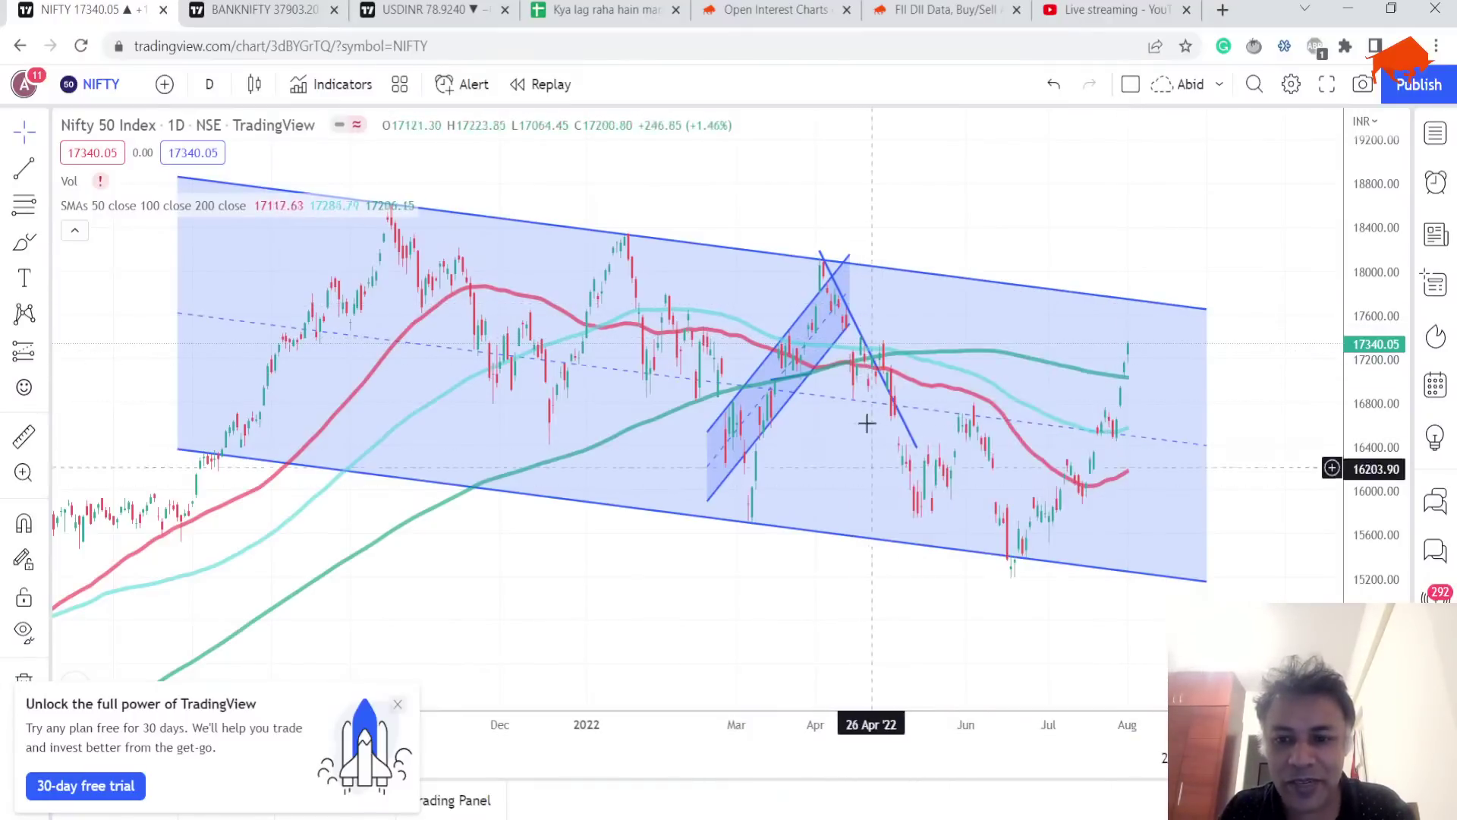
pyautogui.rightClick(863, 338)
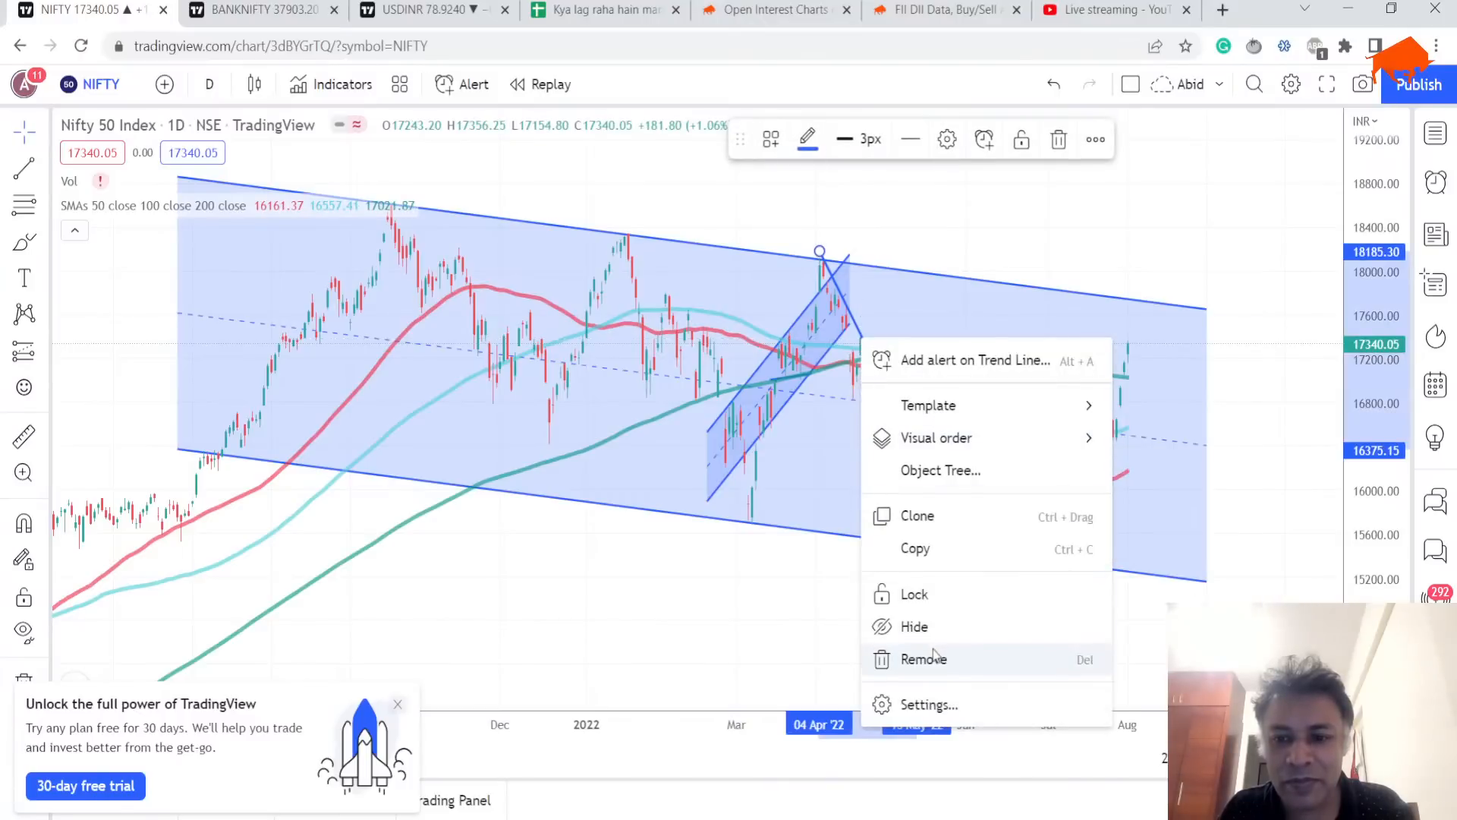
pyautogui.click(934, 655)
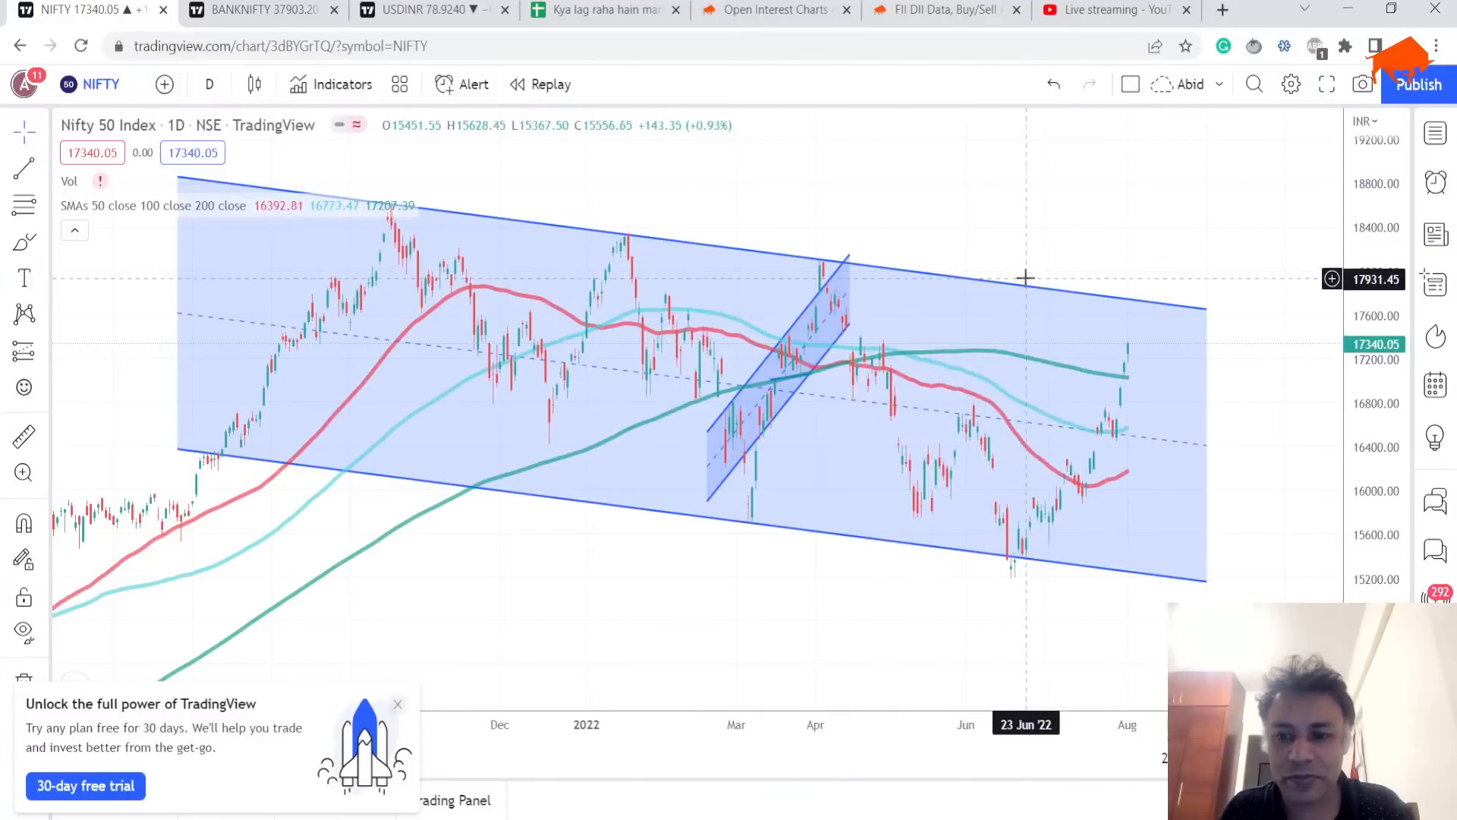
pyautogui.click(1076, 287)
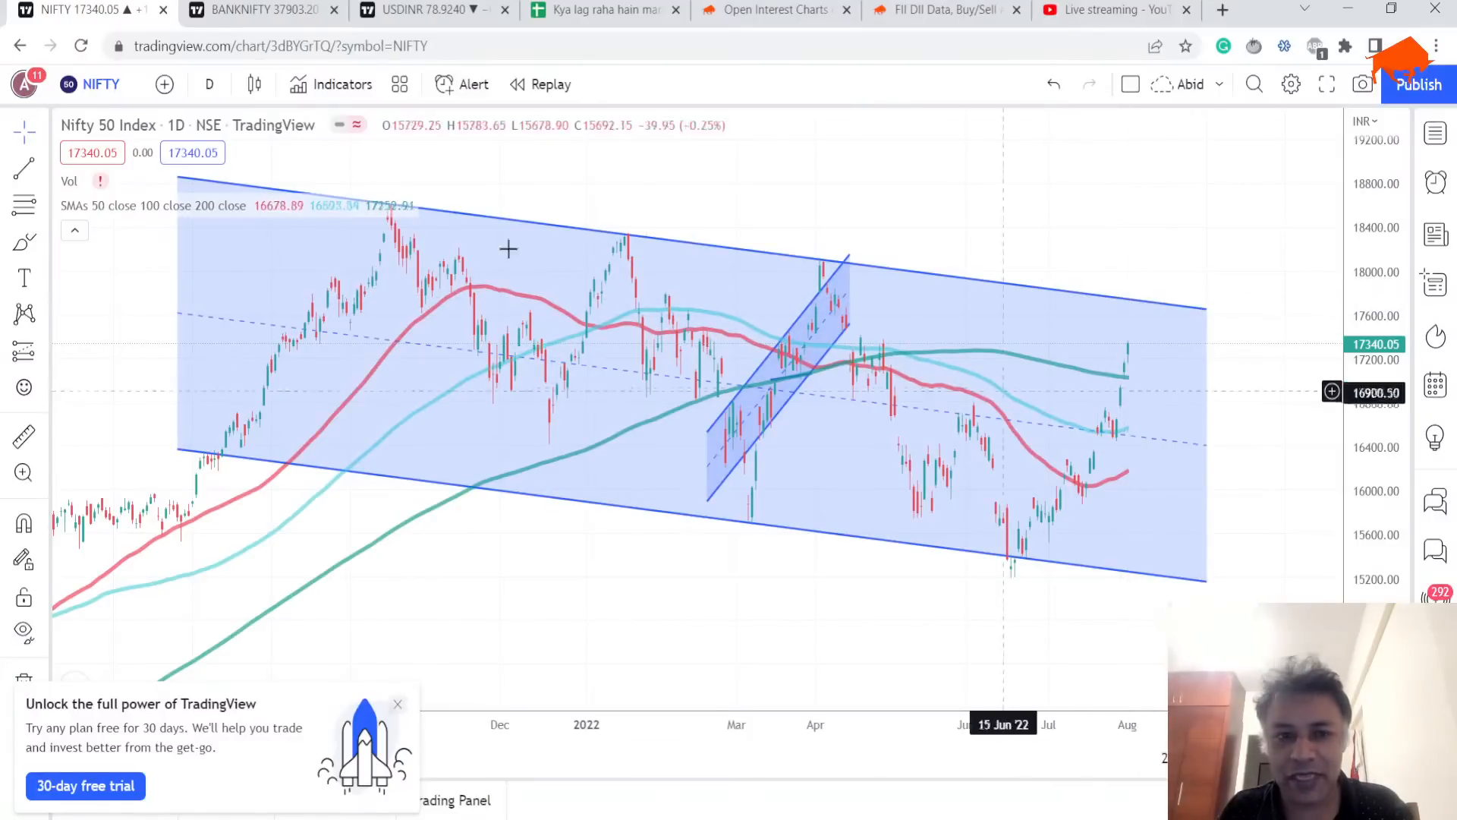
# Step: Switch NIFTY to monthly candles and pan and rescale so the 2021–2022 descending channel is centred
pyautogui.click(210, 83)
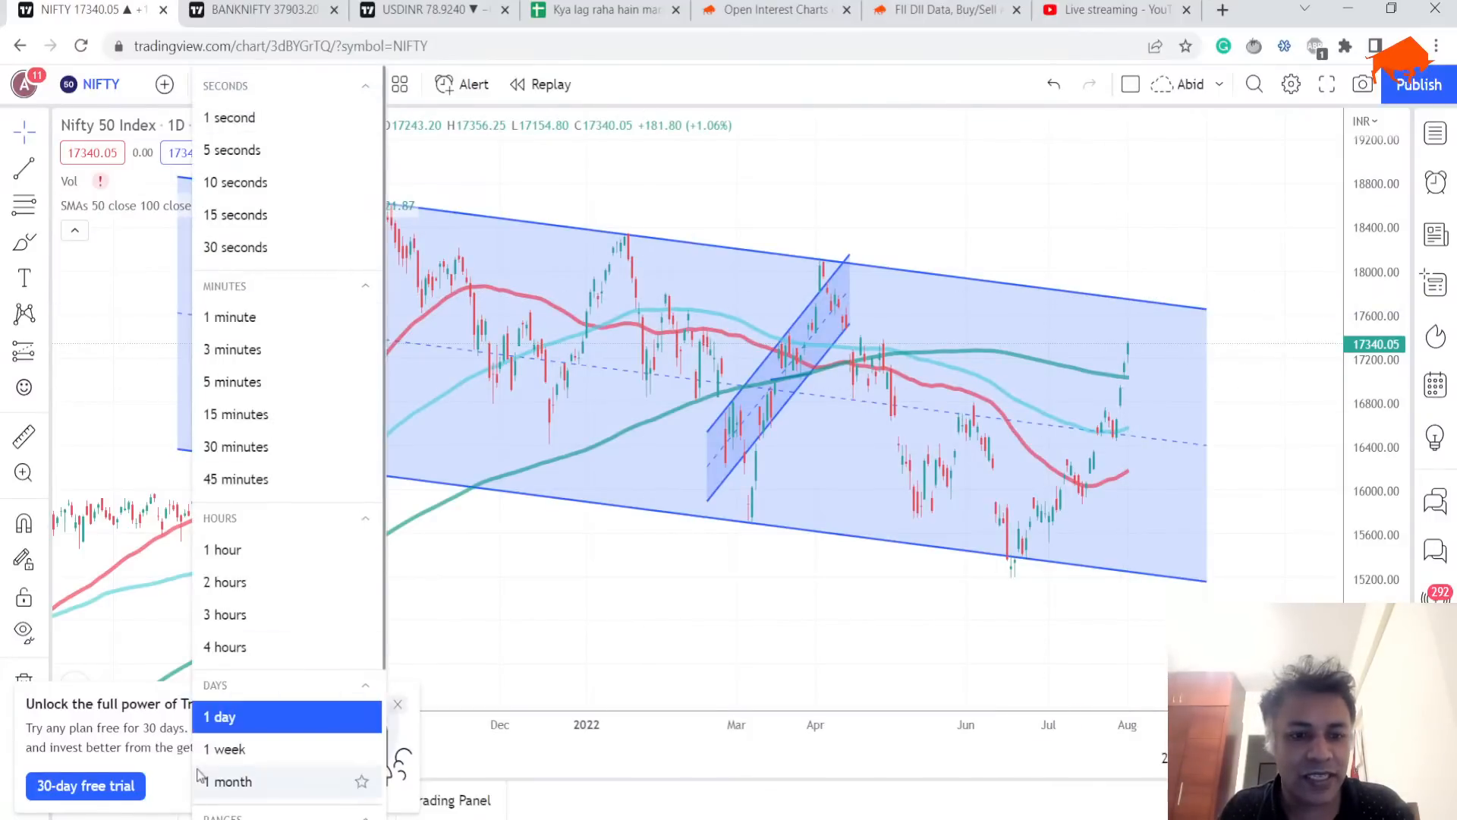
pyautogui.click(228, 781)
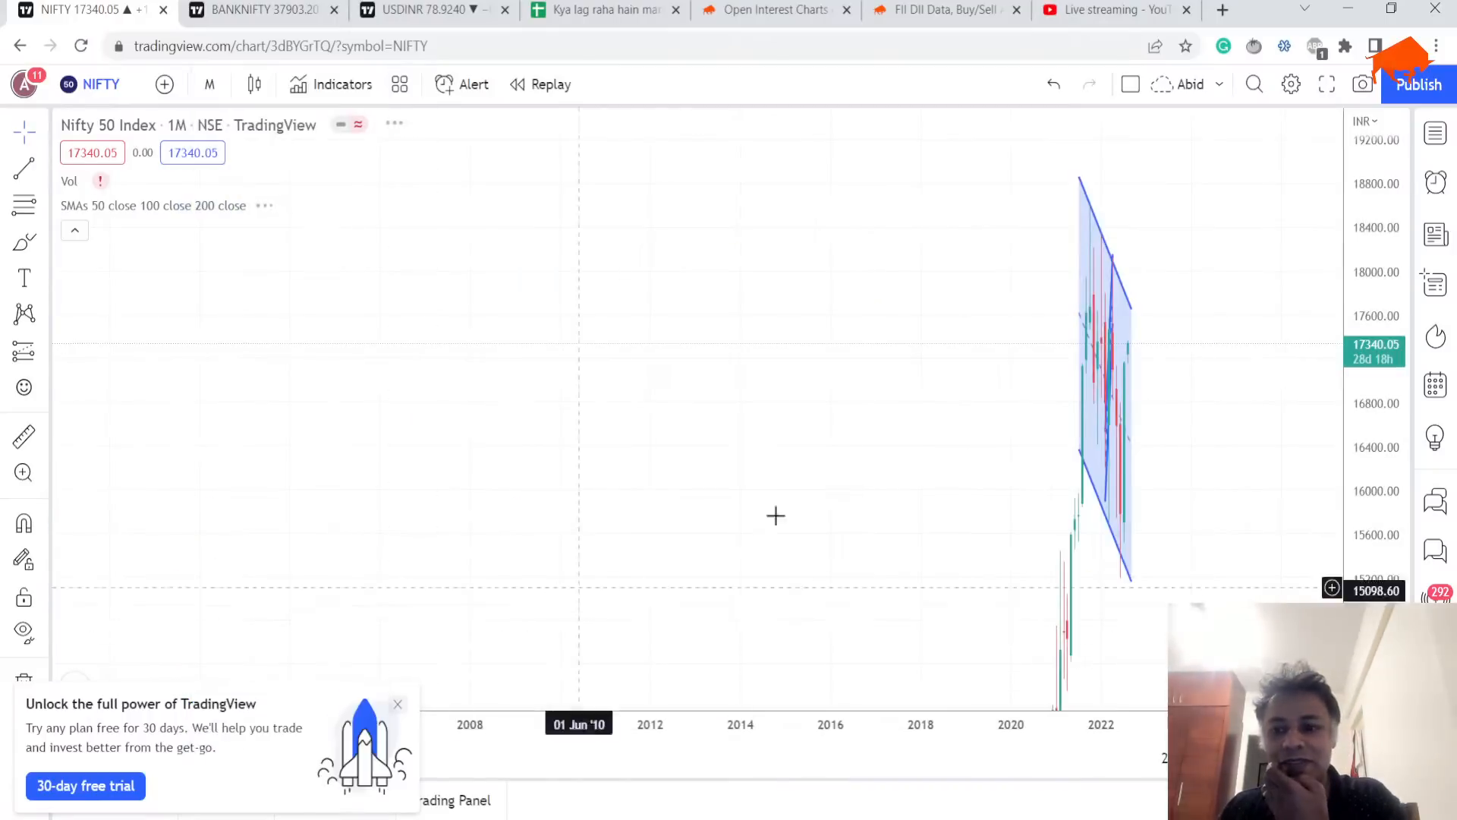
pyautogui.scroll(5, 922, 414)
pyautogui.moveTo(1357, 416); pyautogui.dragTo(1369, 439)
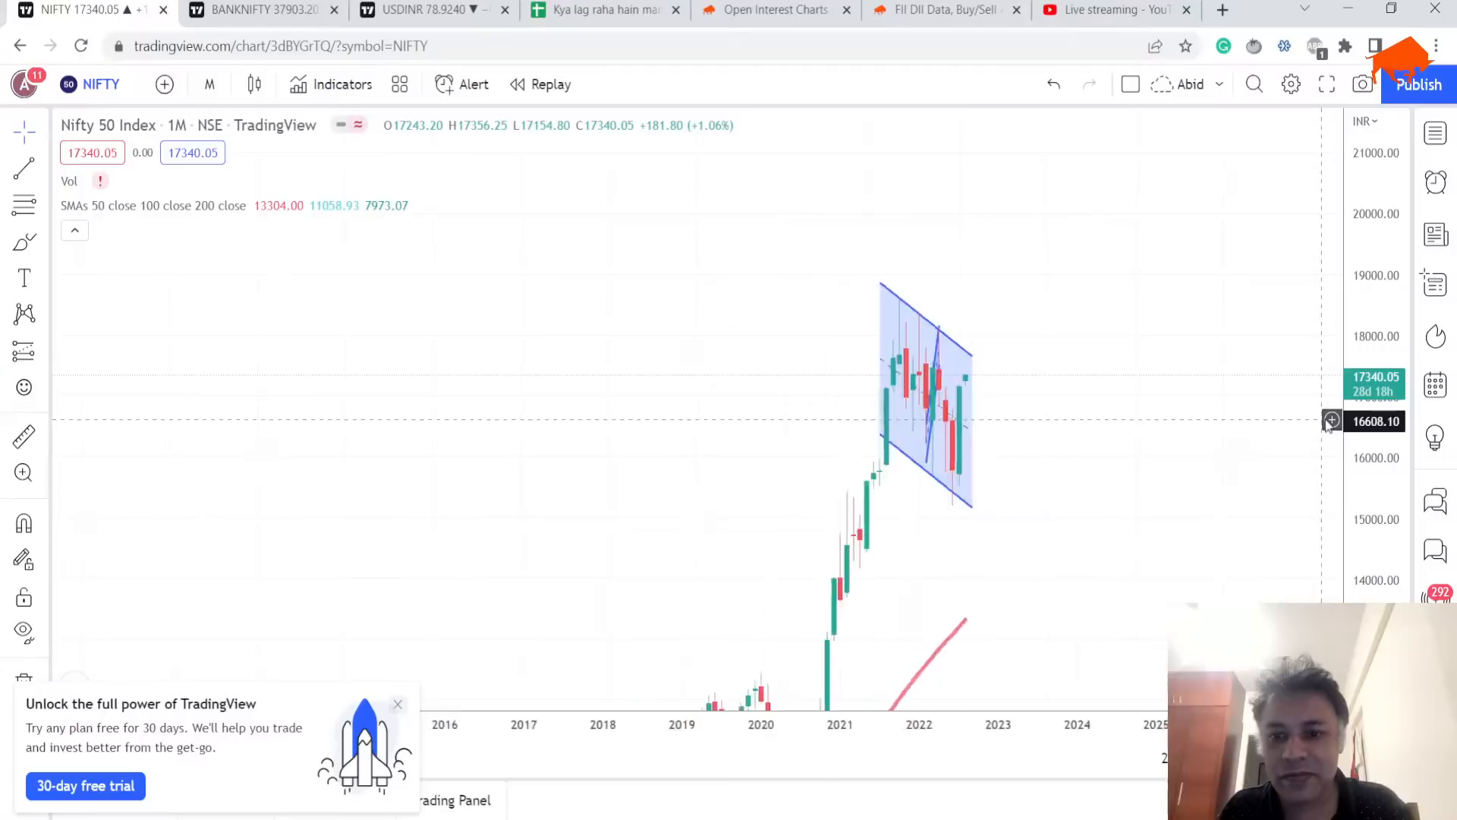
pyautogui.scroll(3, 973, 459)
pyautogui.moveTo(972, 460)
pyautogui.mouseDown()
pyautogui.moveTo(569, 460)
pyautogui.moveTo(1078, 477)
pyautogui.mouseUp()
pyautogui.scroll(3, 683, 478)
pyautogui.moveTo(683, 477); pyautogui.dragTo(1070, 470)
pyautogui.moveTo(1339, 465); pyautogui.dragTo(1340, 410)
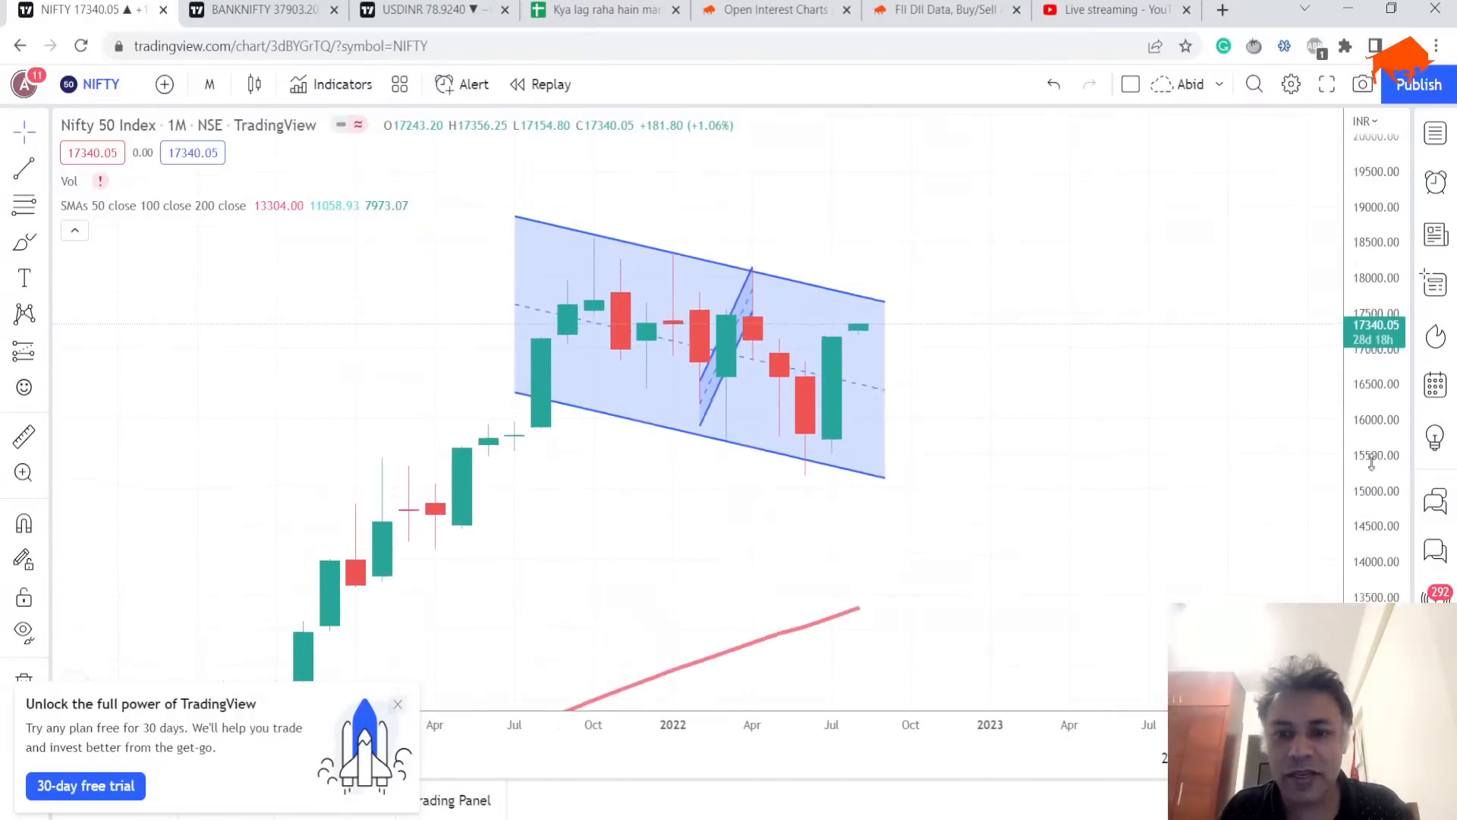
pyautogui.click(772, 465)
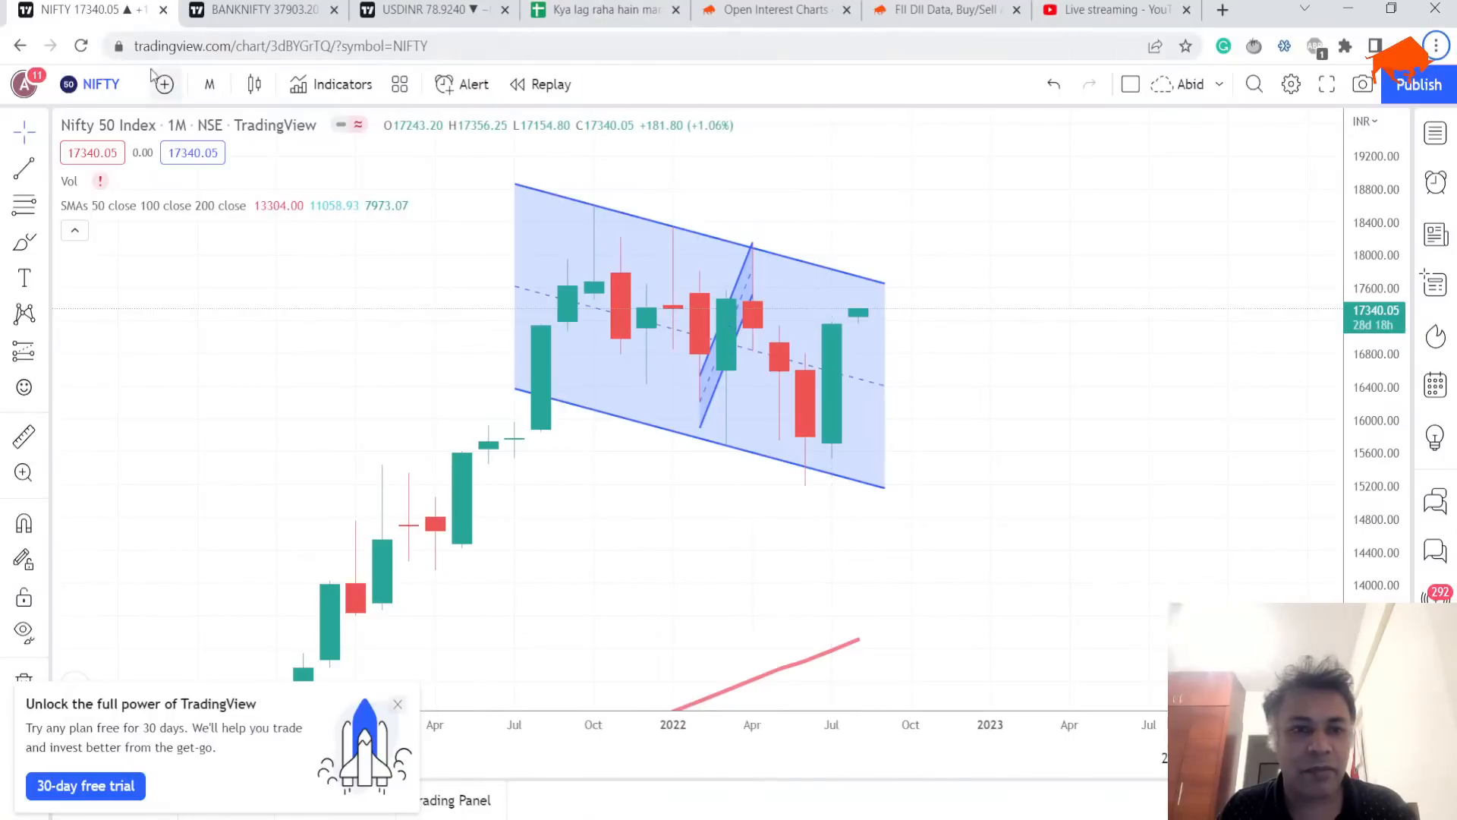
pyautogui.click(209, 85)
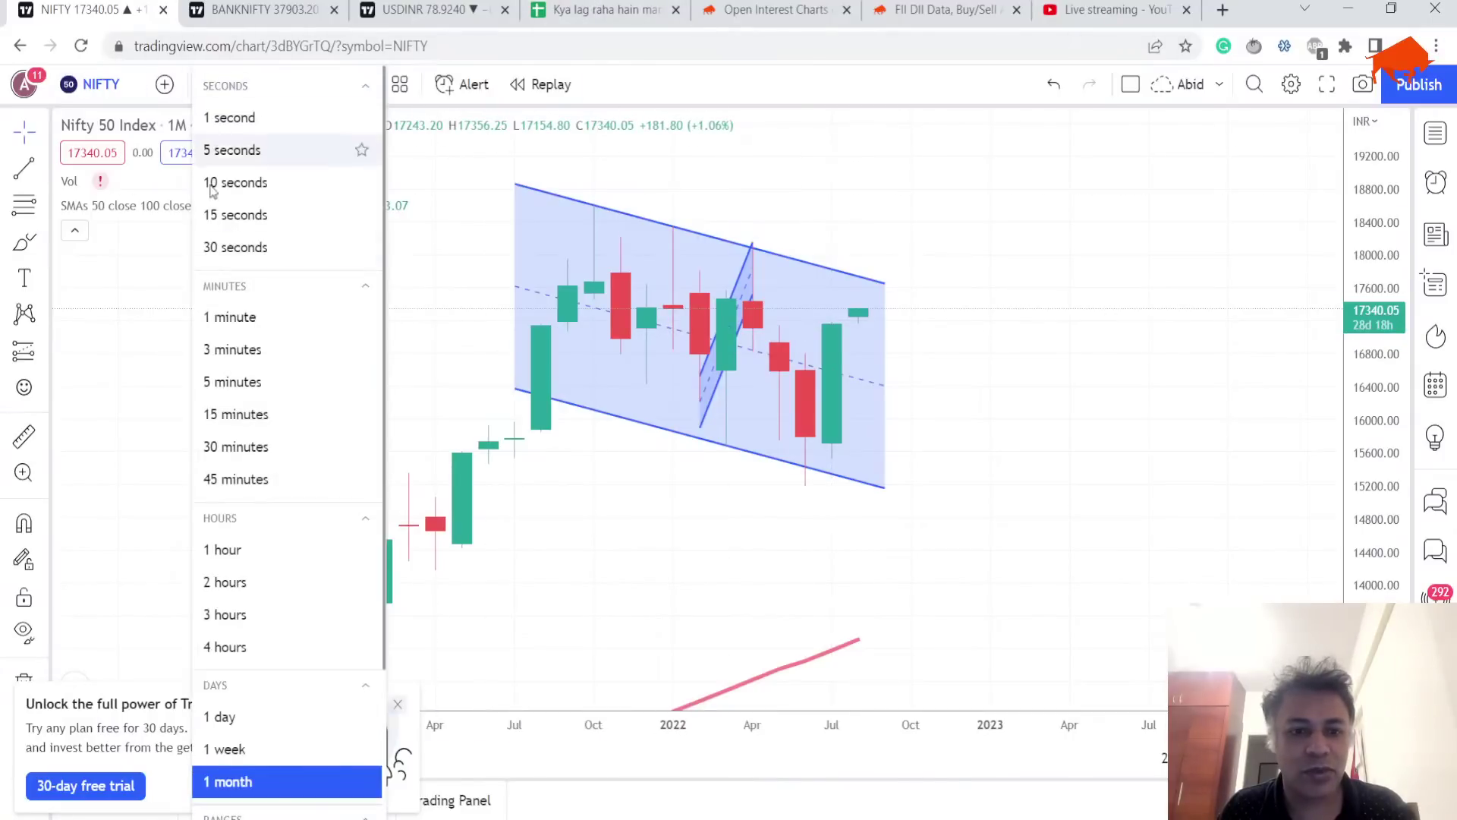
# Step: Put NIFTY back on daily candles, check the BANKNIFTY chart, then go to the market notes spreadsheet
pyautogui.click(221, 716)
pyautogui.scroll(-5, 476, 541)
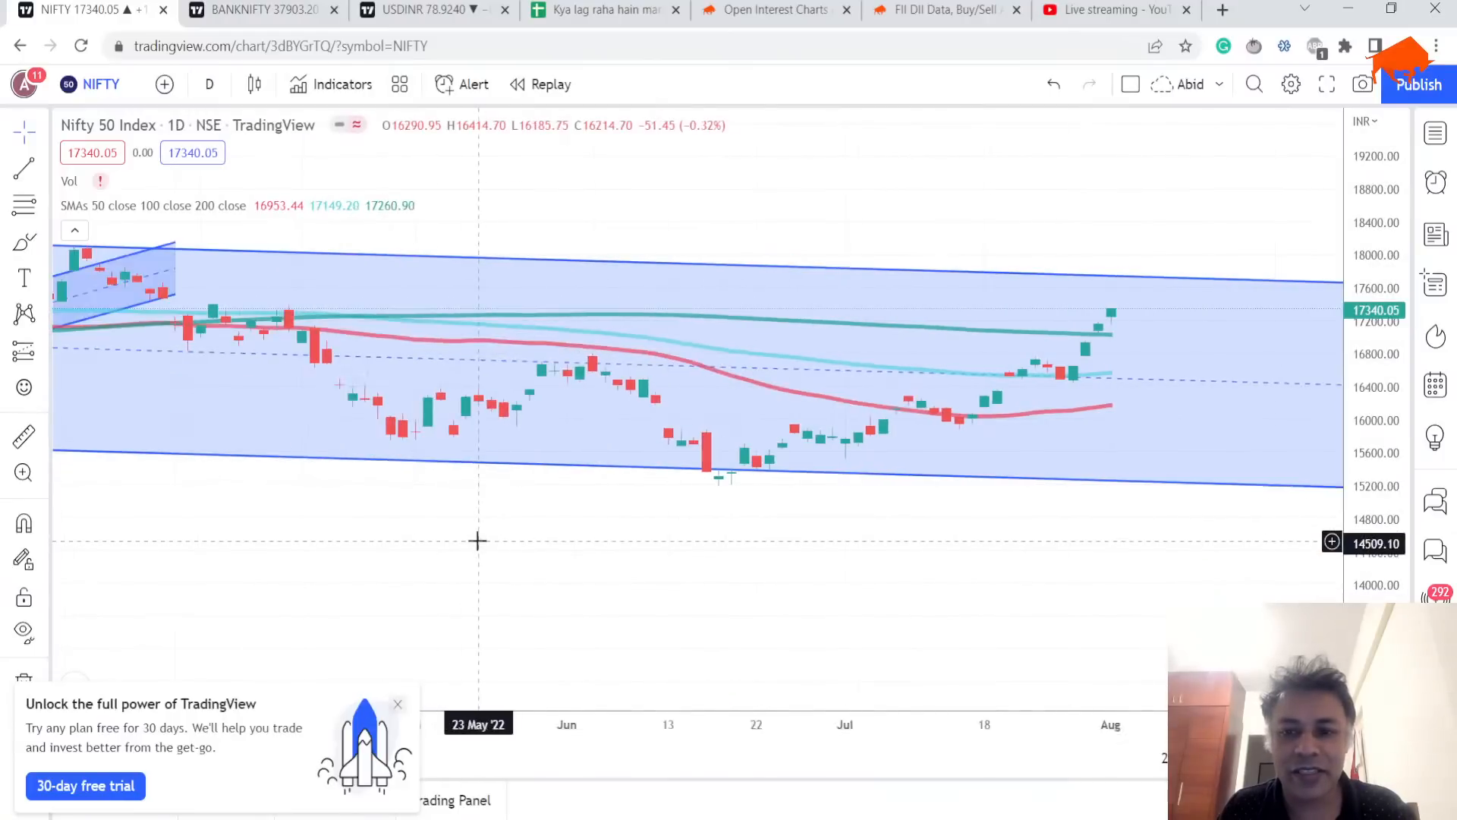
pyautogui.scroll(-5, 476, 540)
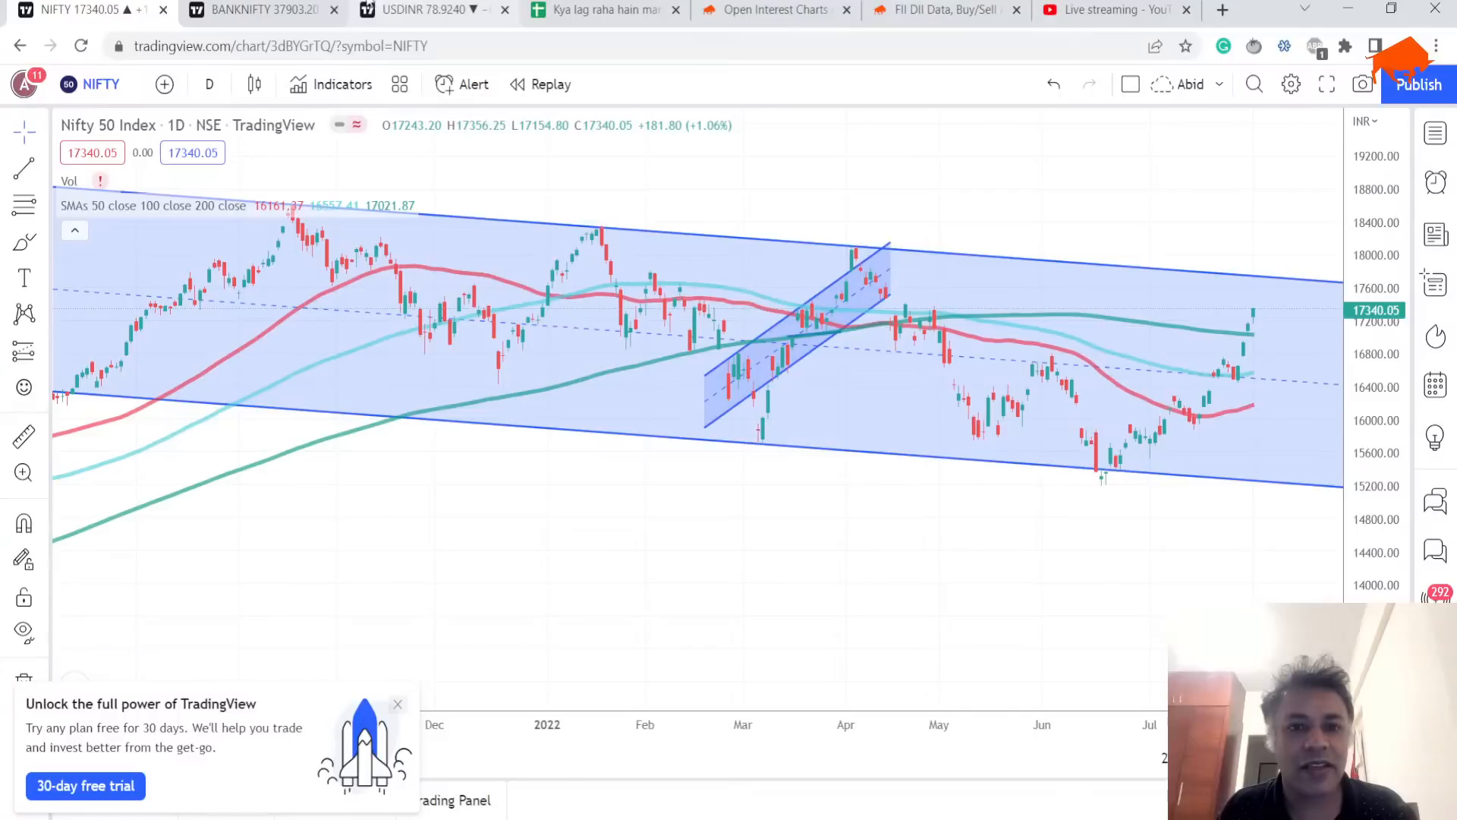
pyautogui.click(262, 11)
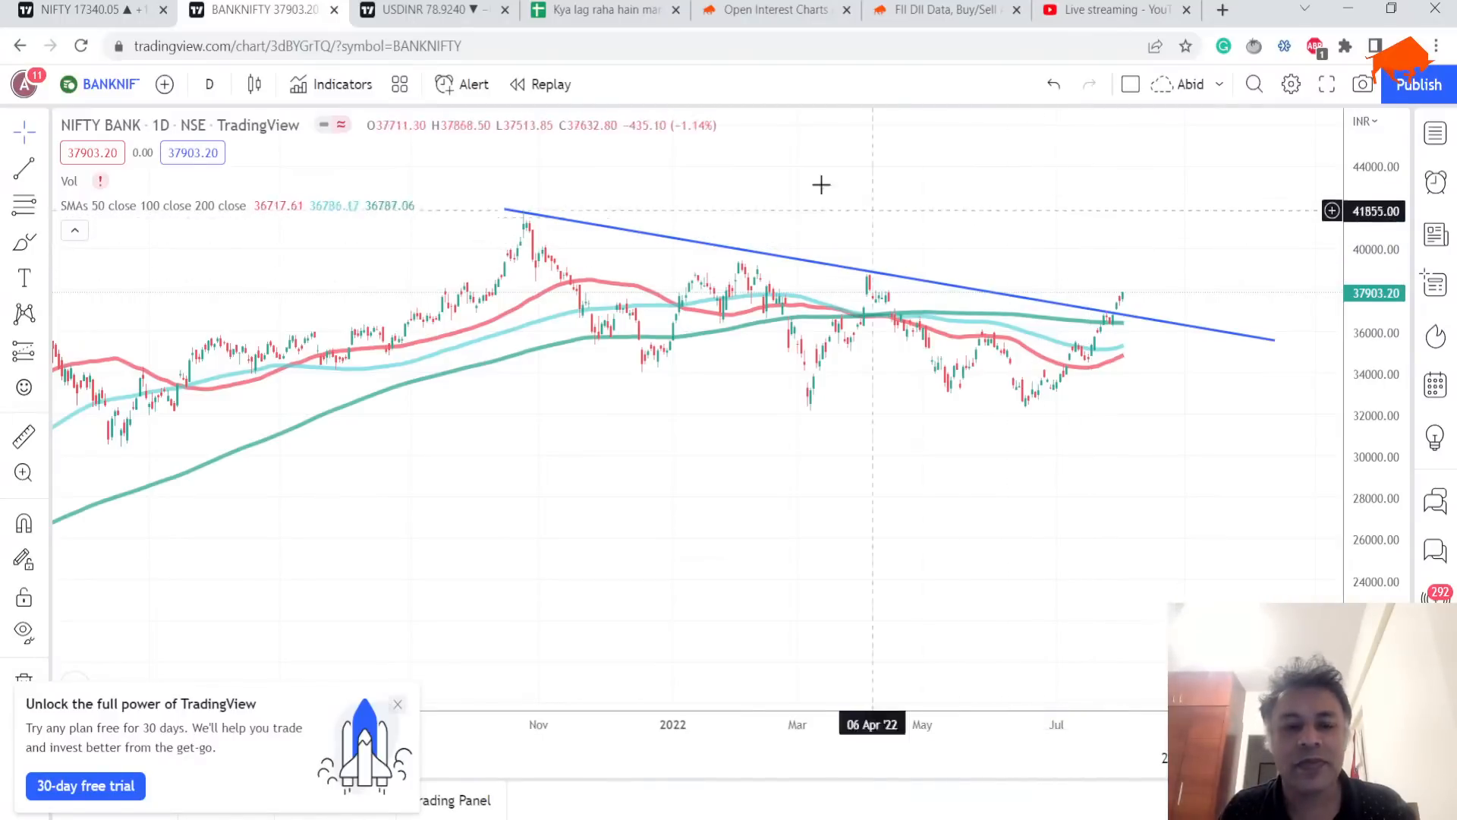
pyautogui.click(595, 10)
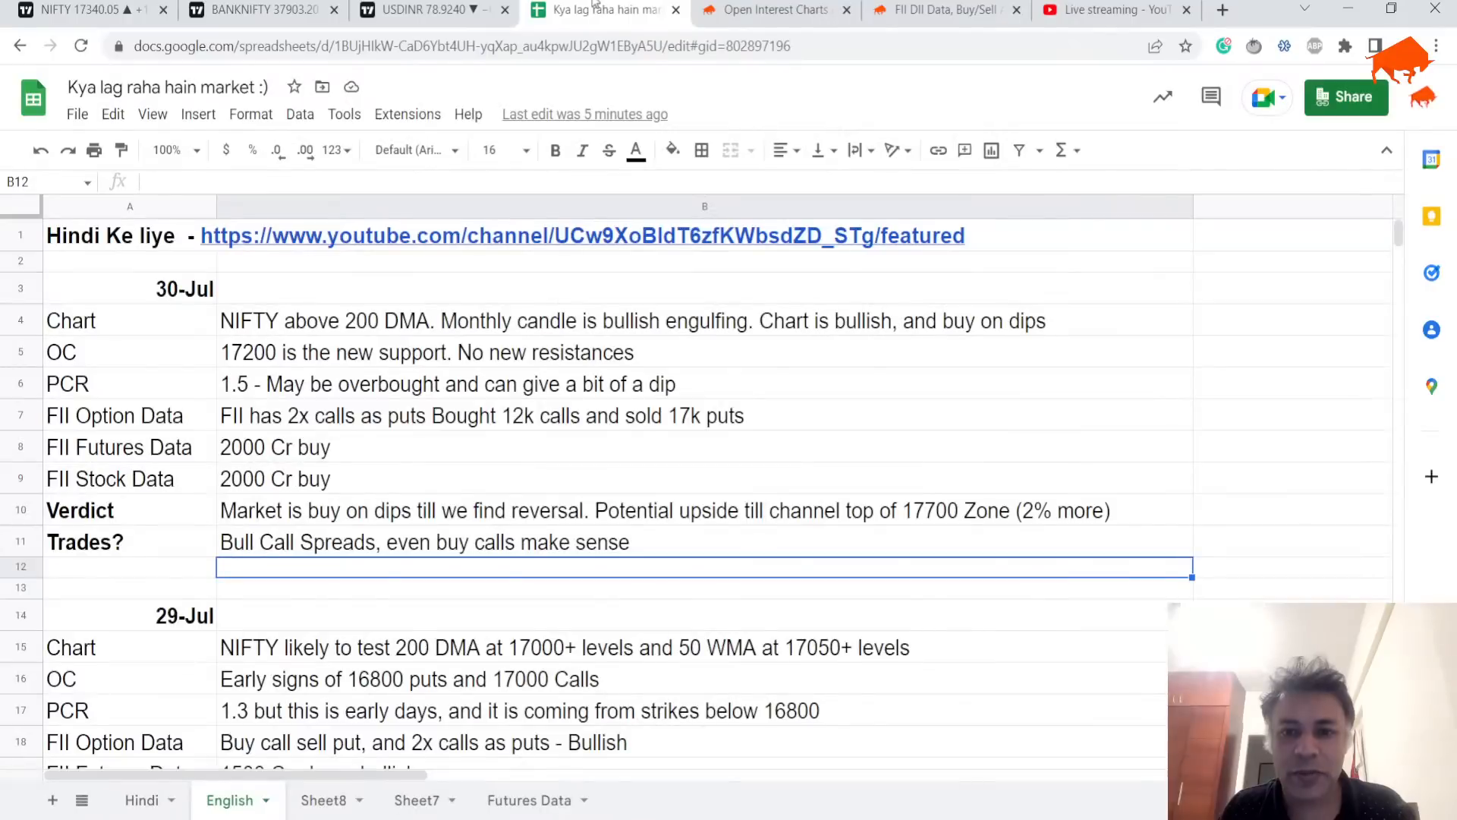
# Step: Append ". Do not short at this level" to the 30-Jul Chart note in B4, then go to Sensibull open interest
pyautogui.click(439, 330)
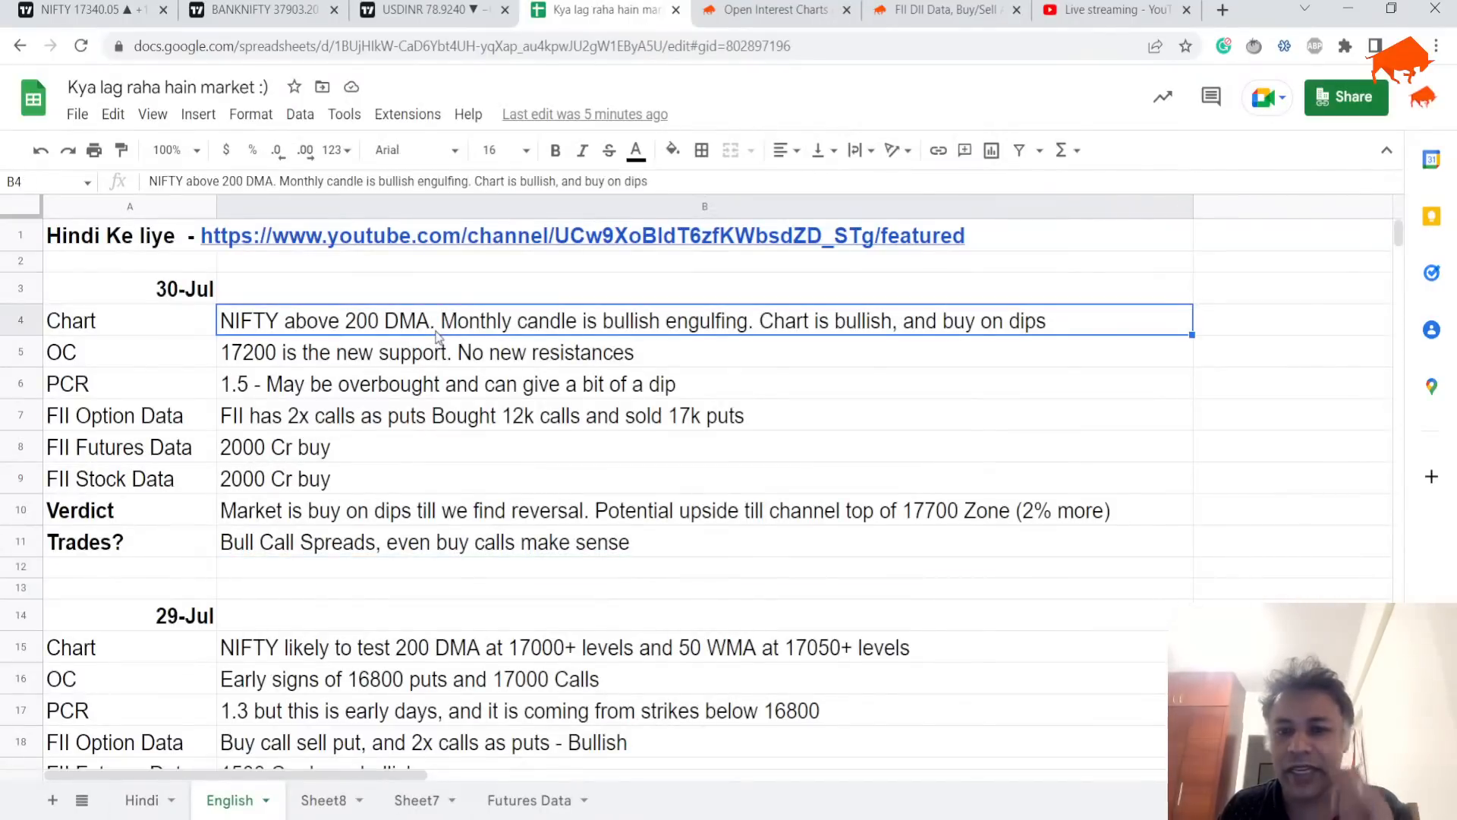
pyautogui.press('Return')
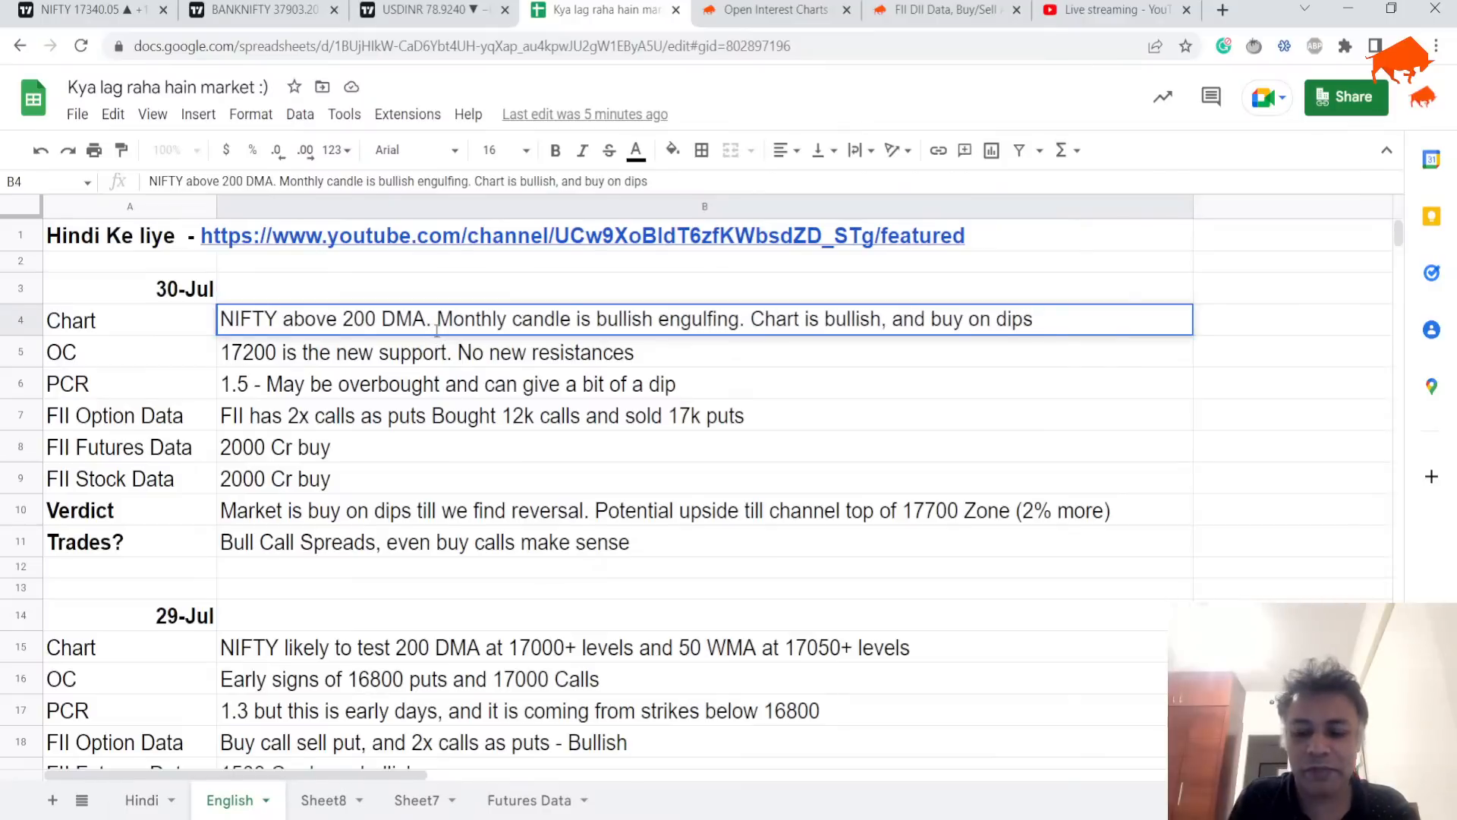
pyautogui.write('. . Do not short at this level')
pyautogui.press('Return')
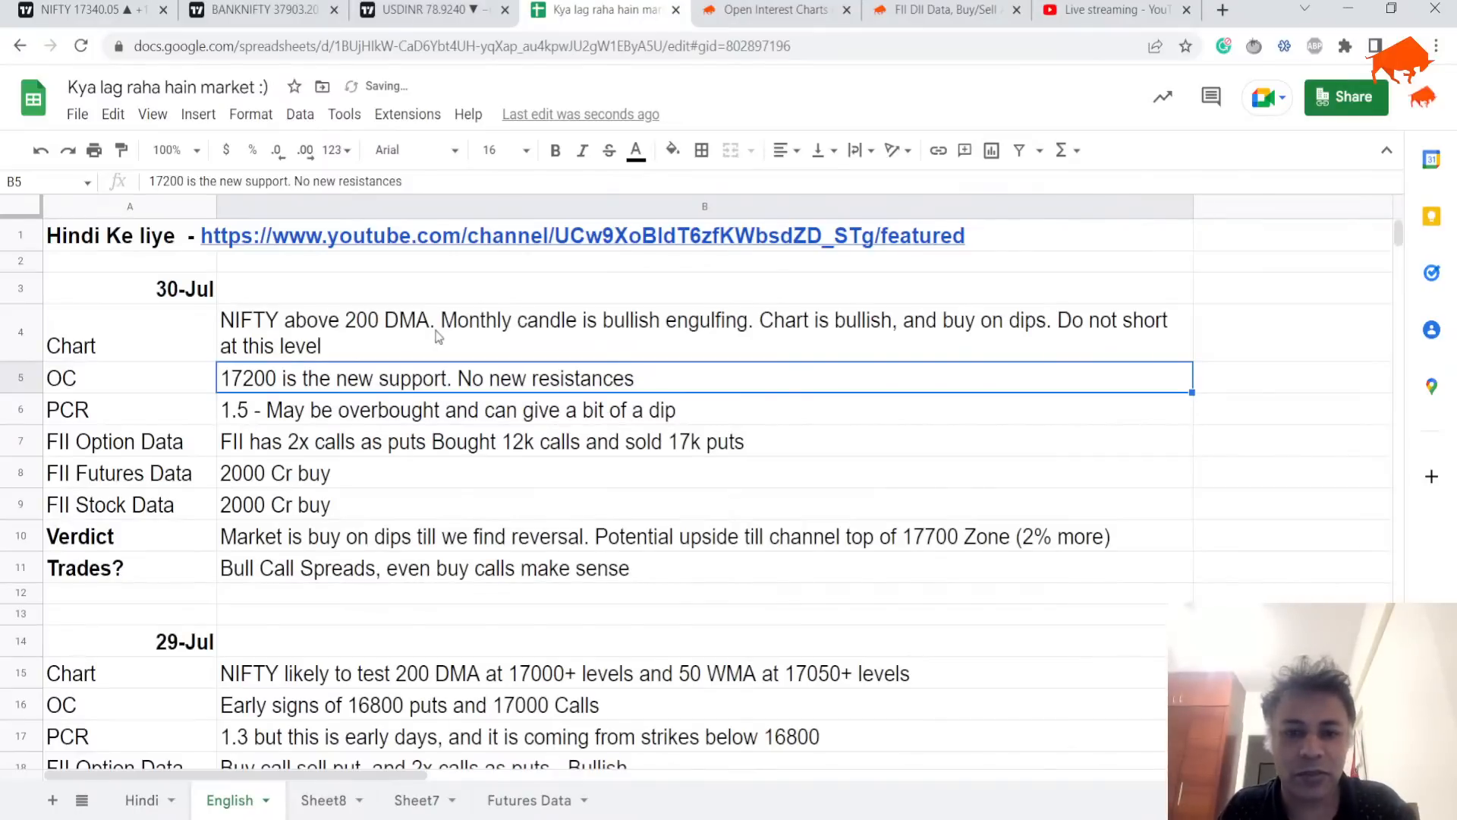
pyautogui.click(774, 10)
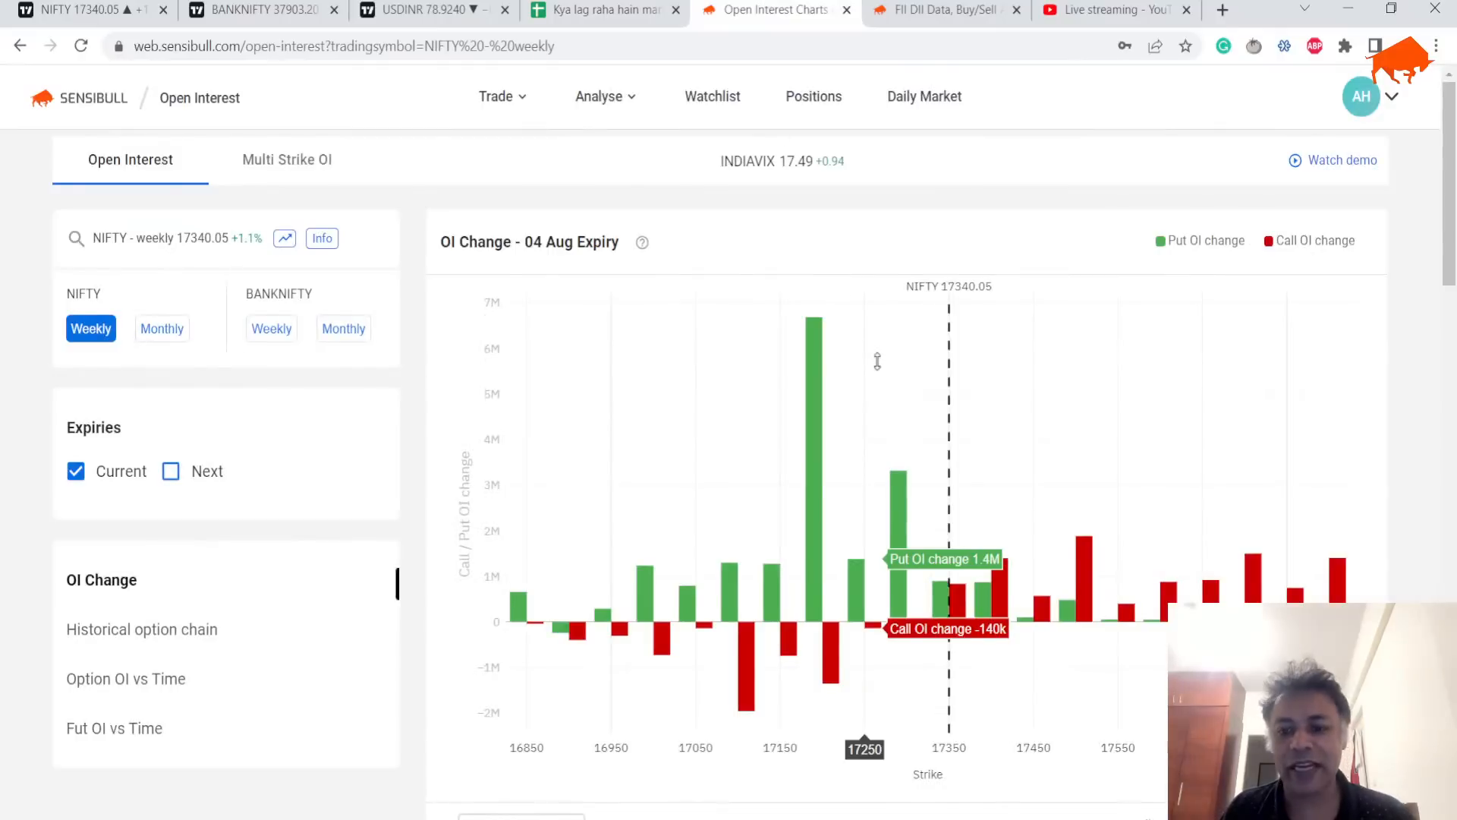
pyautogui.scroll(-2, 877, 362)
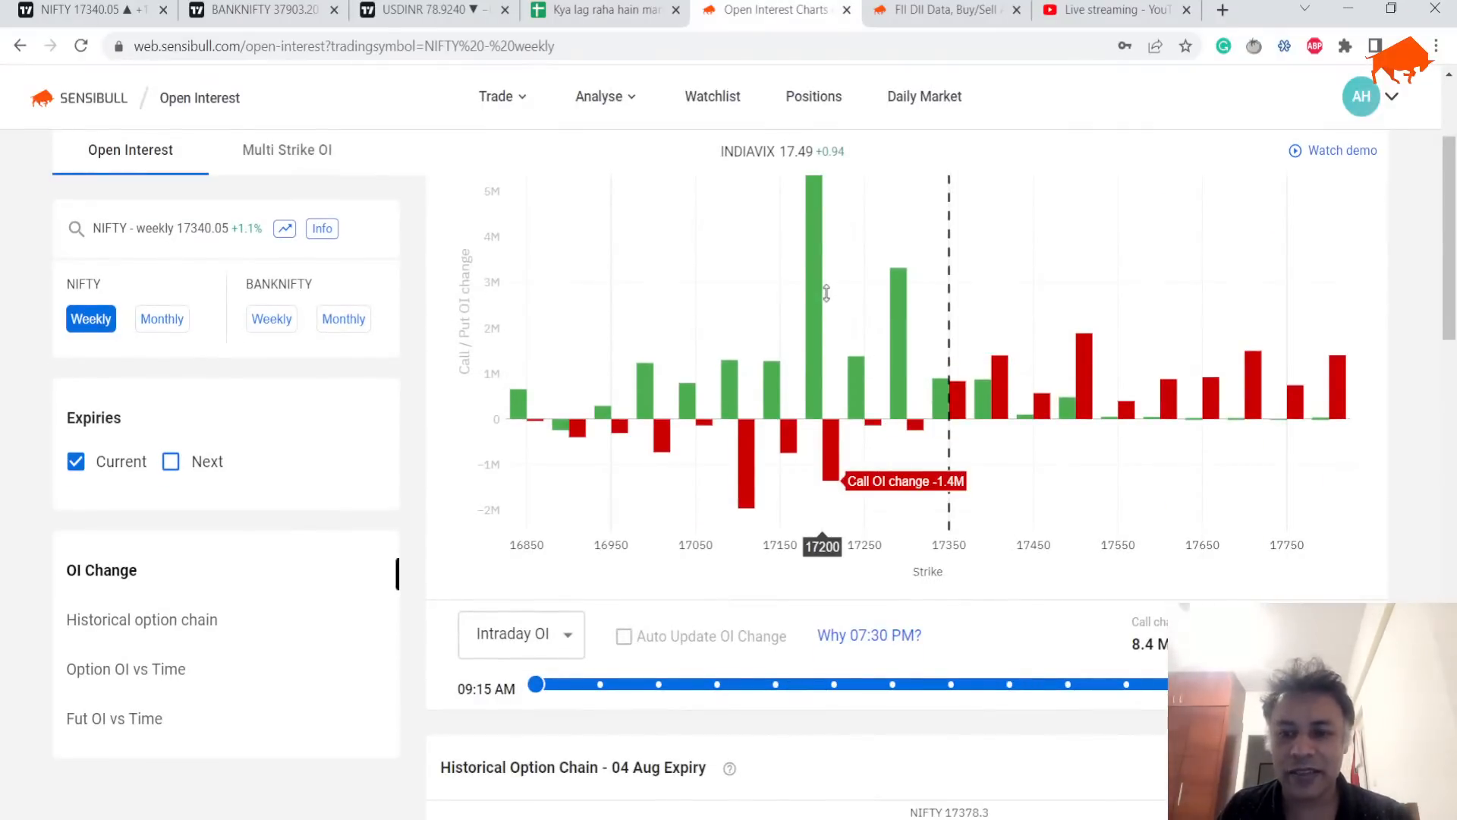
pyautogui.scroll(-4, 829, 302)
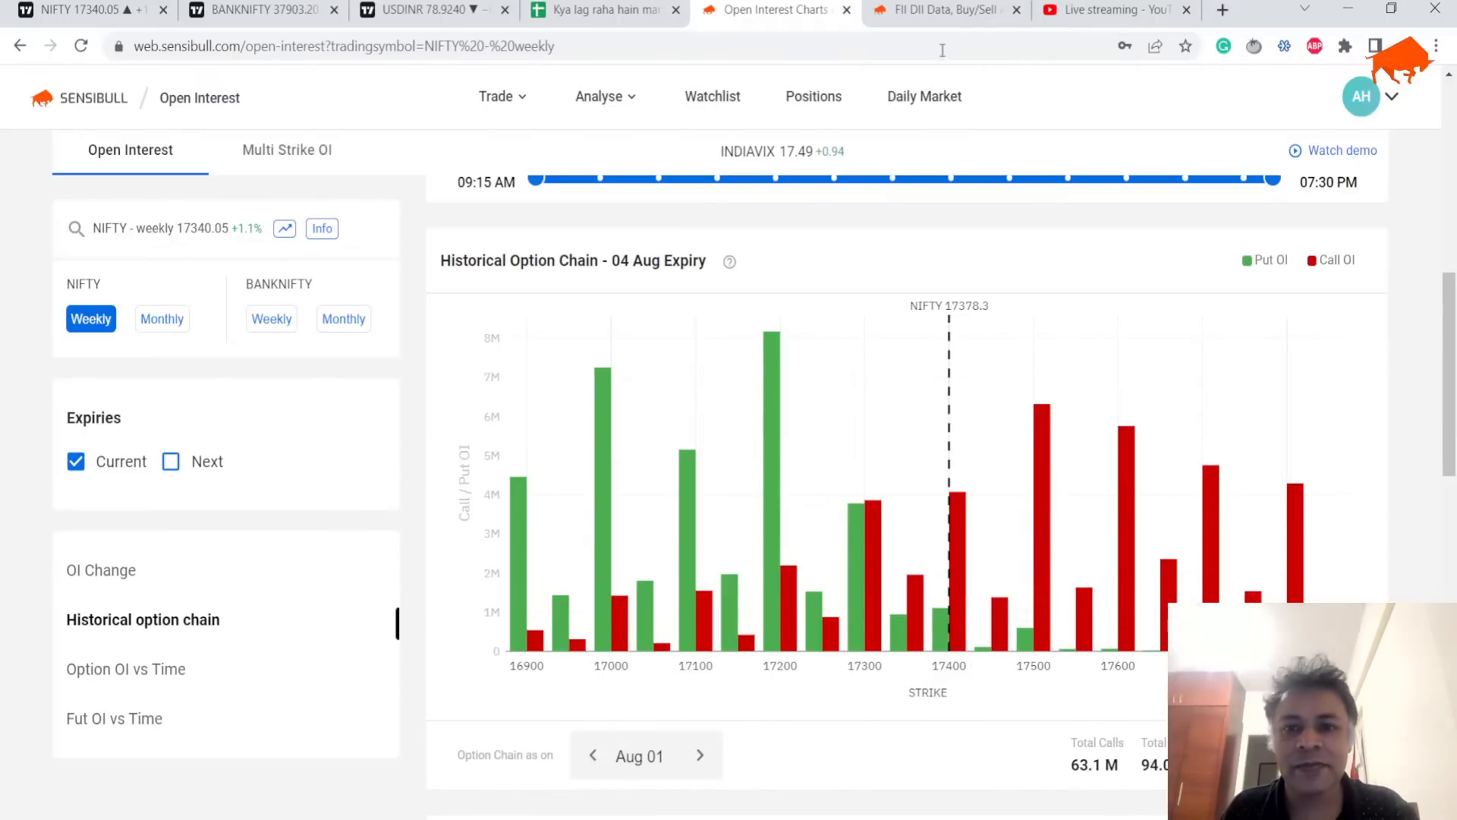
# Step: Return from the 04 Aug historical option chain to the market notes spreadsheet
pyautogui.click(604, 9)
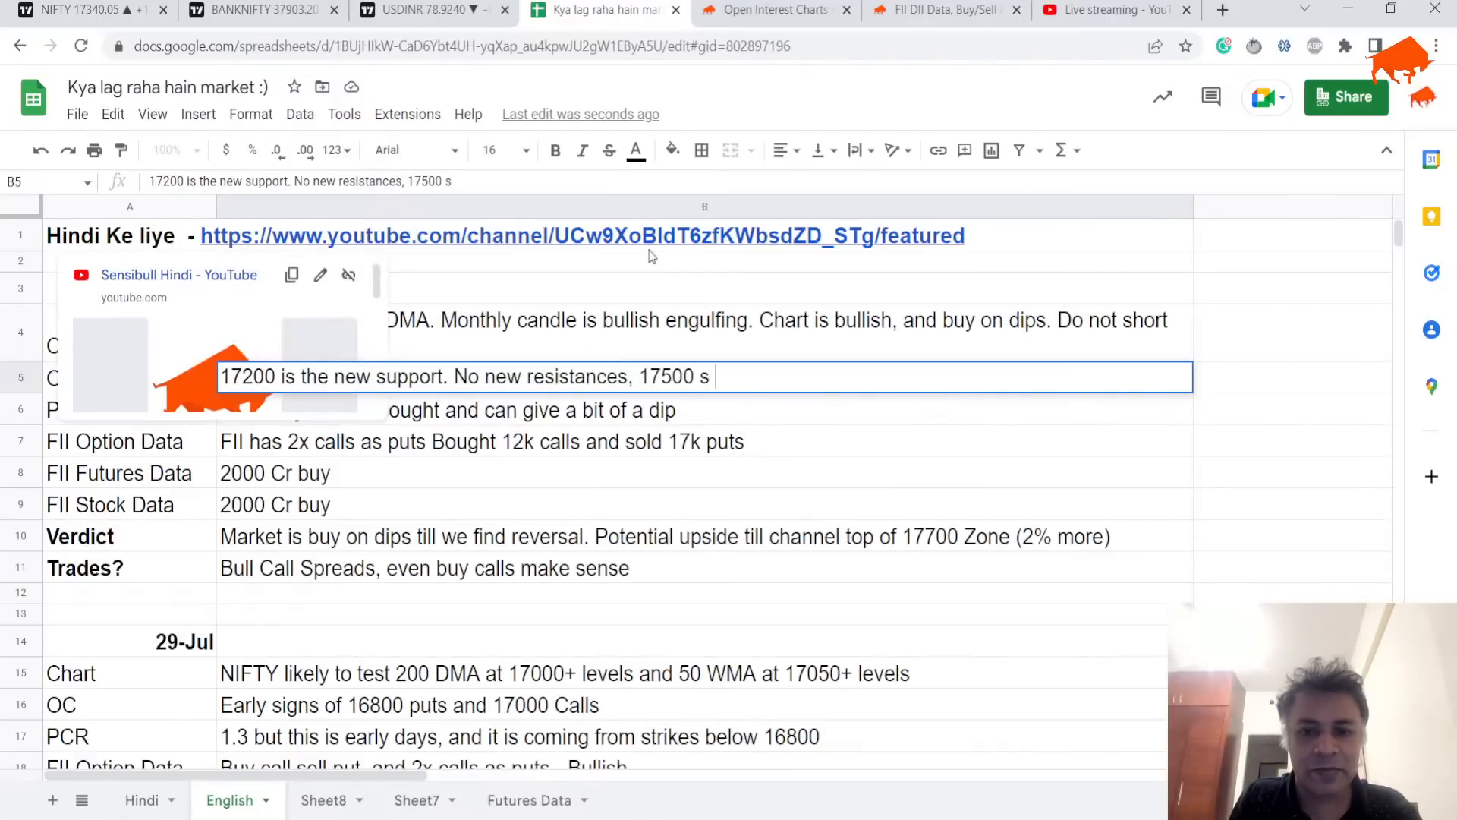
pyautogui.write('is a moi')
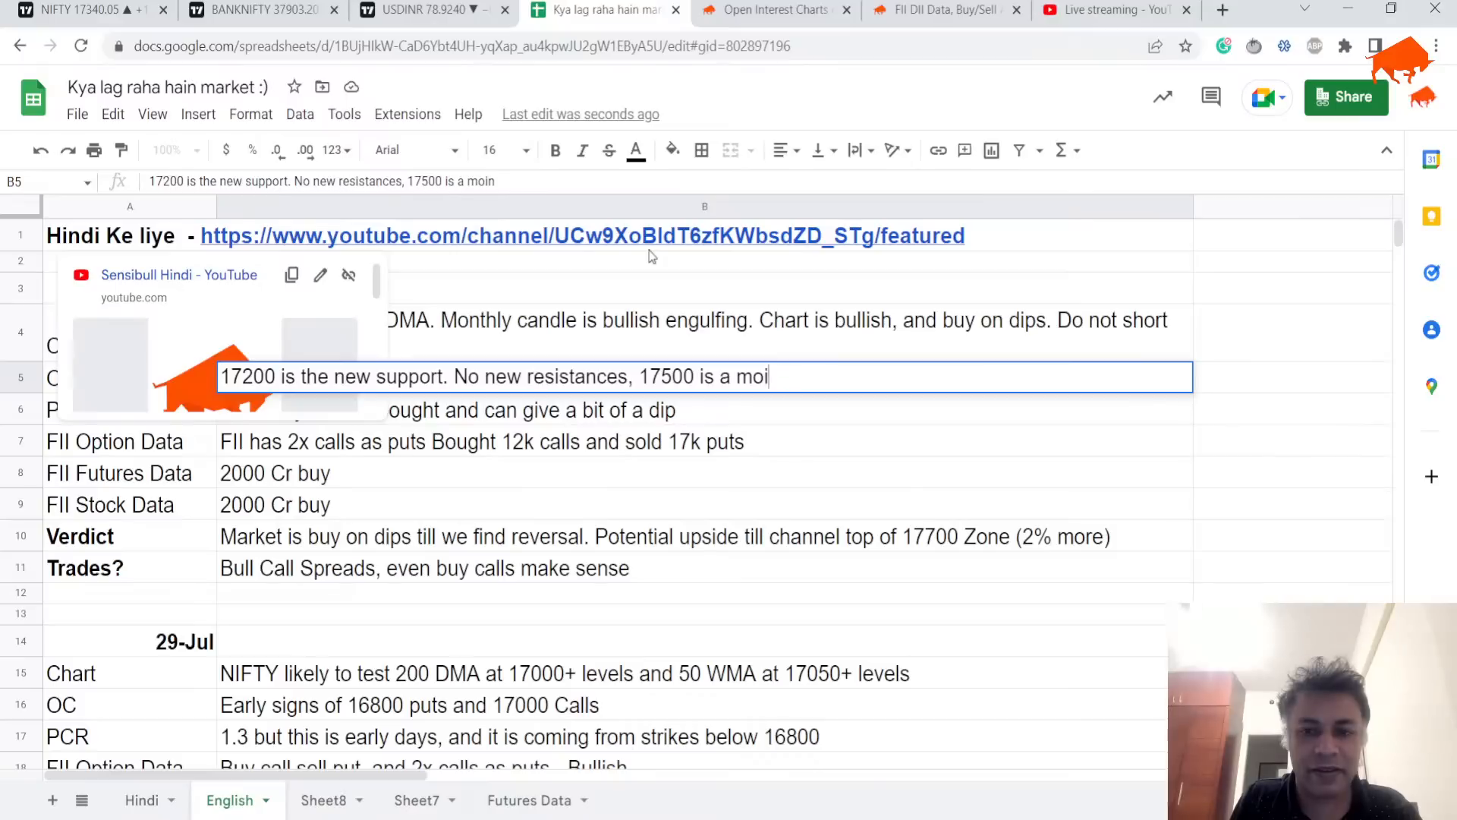
pyautogui.write('reistanc')
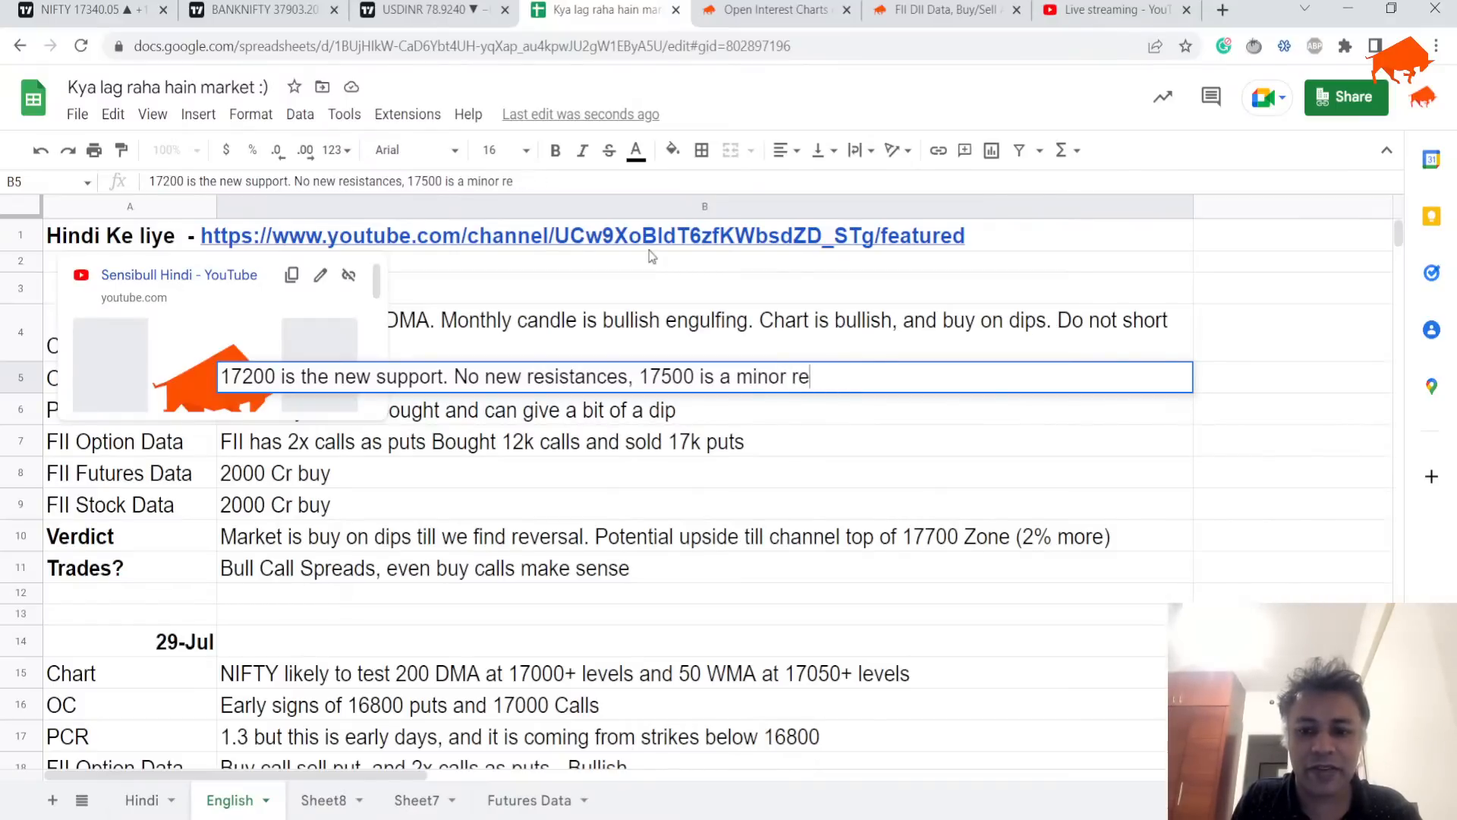
pyautogui.write('tance')
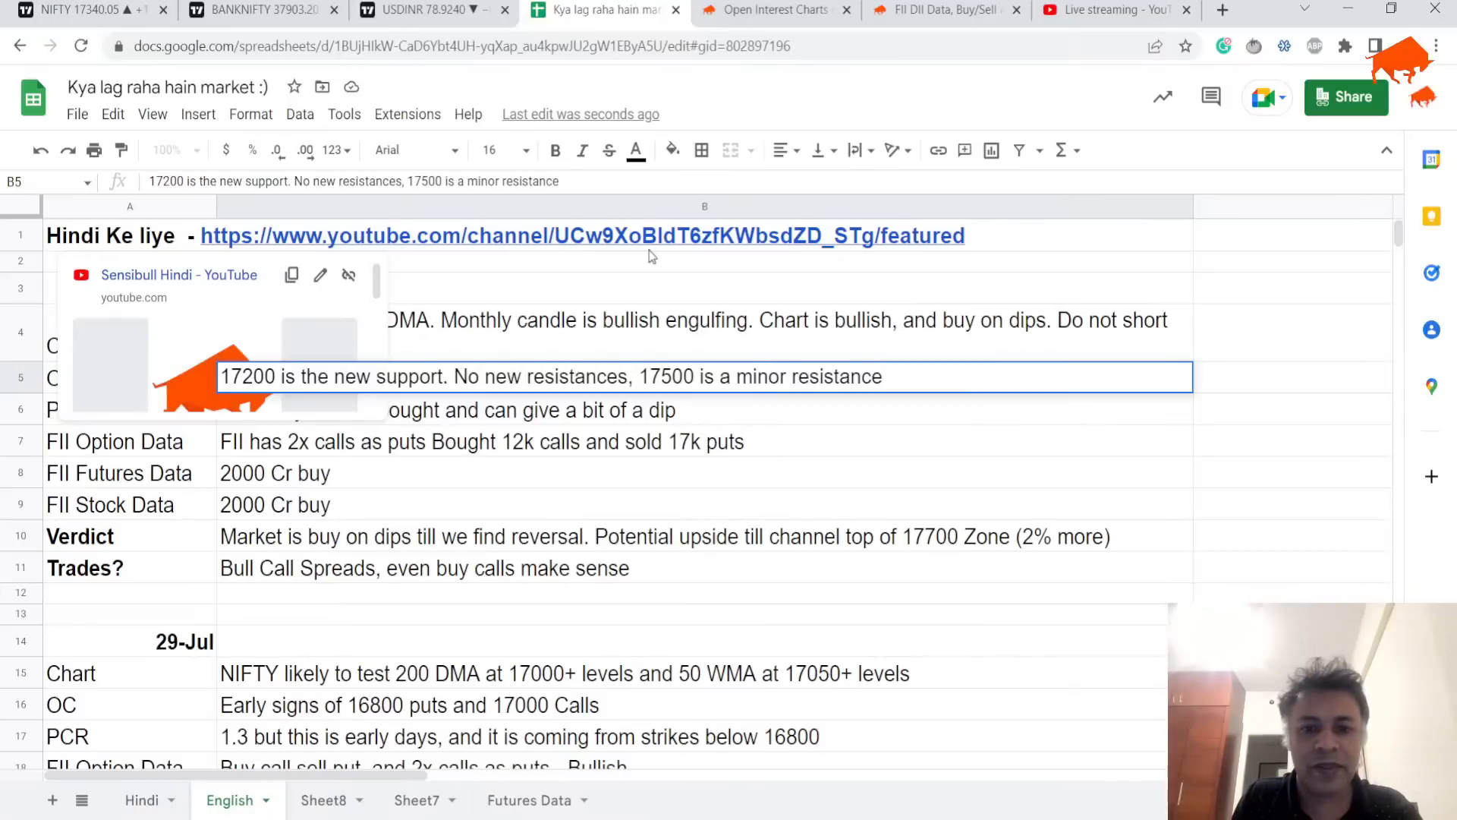
# Step: Finish the 30-Jul OC note in B5 inserting 'big', and append '. This is overheated' to the PCR note in B6
pyautogui.hotkey('ctrl', 'Left')
pyautogui.hotkey('ctrl', 'Left')
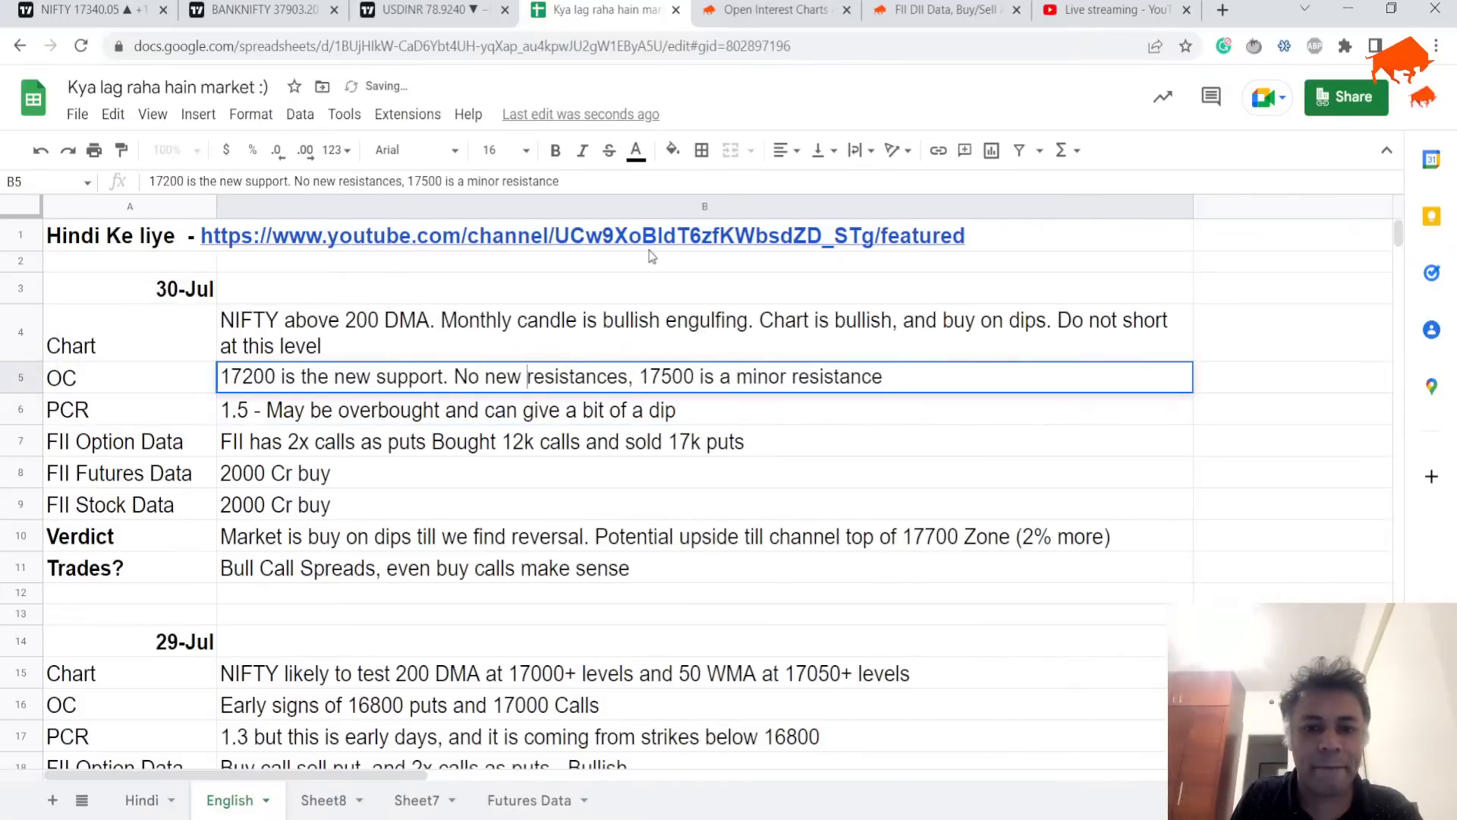
pyautogui.write('big')
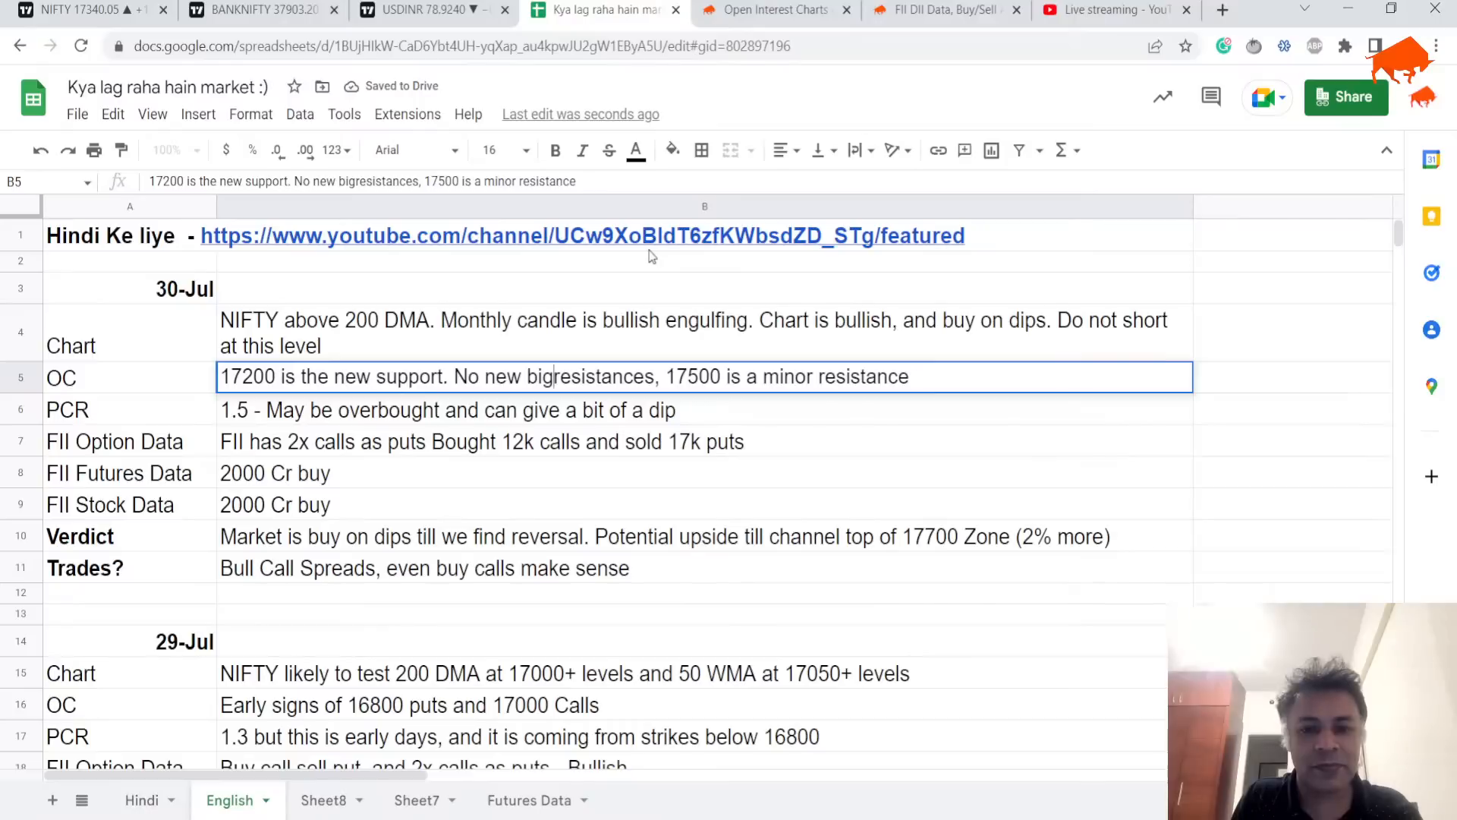
pyautogui.press('Return')
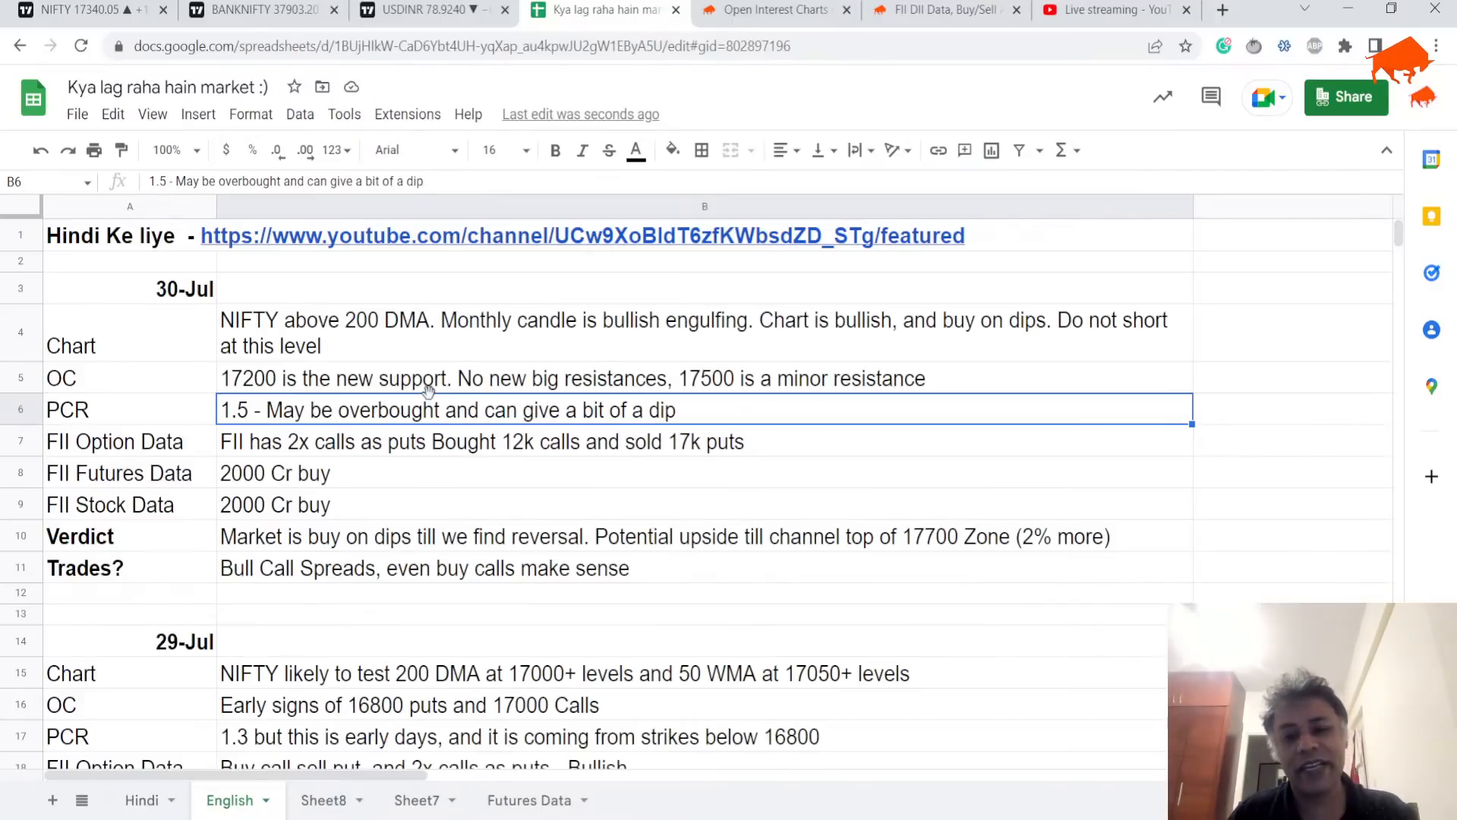
pyautogui.press('Return')
pyautogui.write('. T')
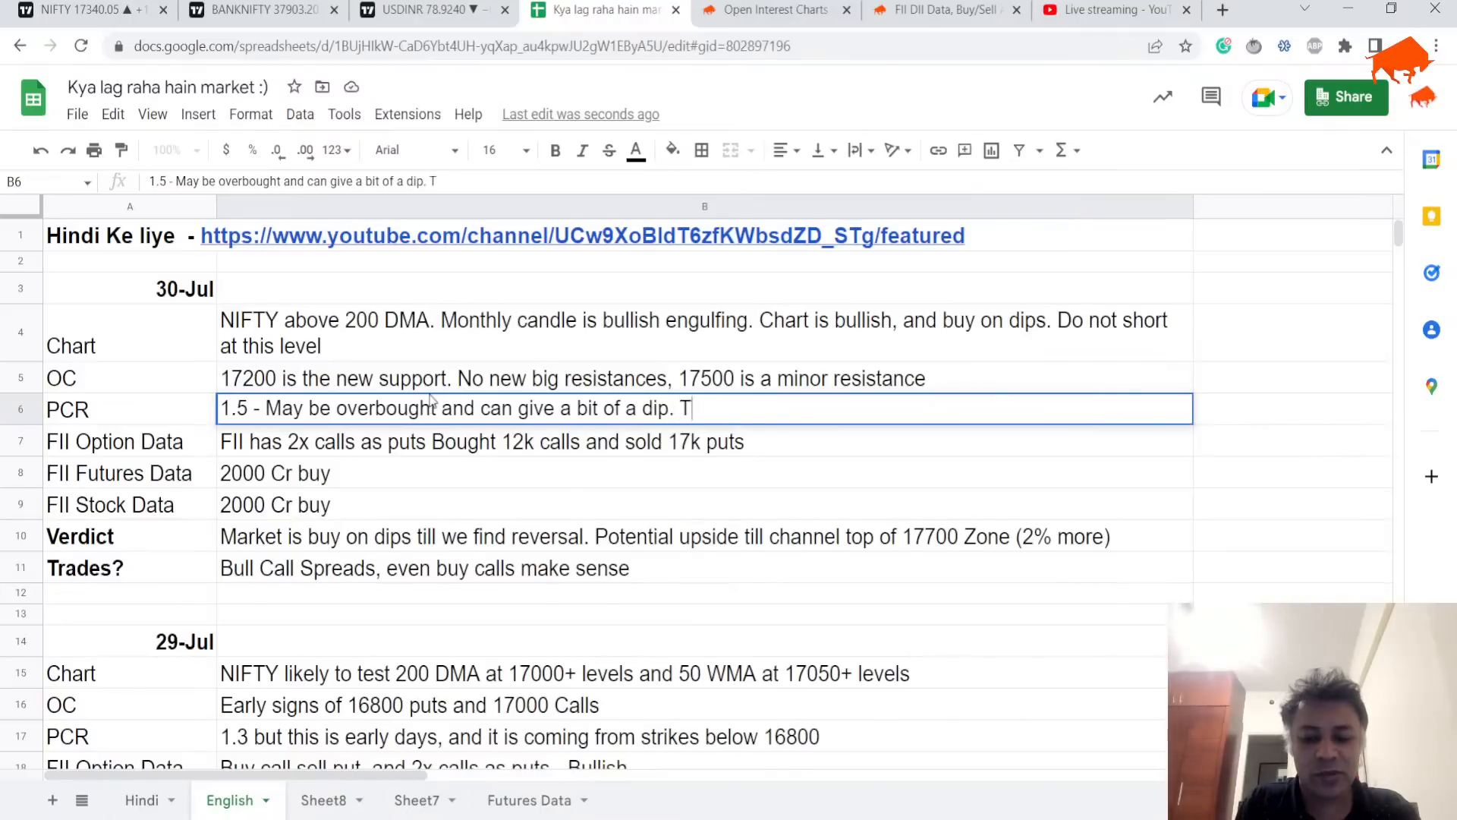
pyautogui.write('his is overheated')
pyautogui.press('Return')
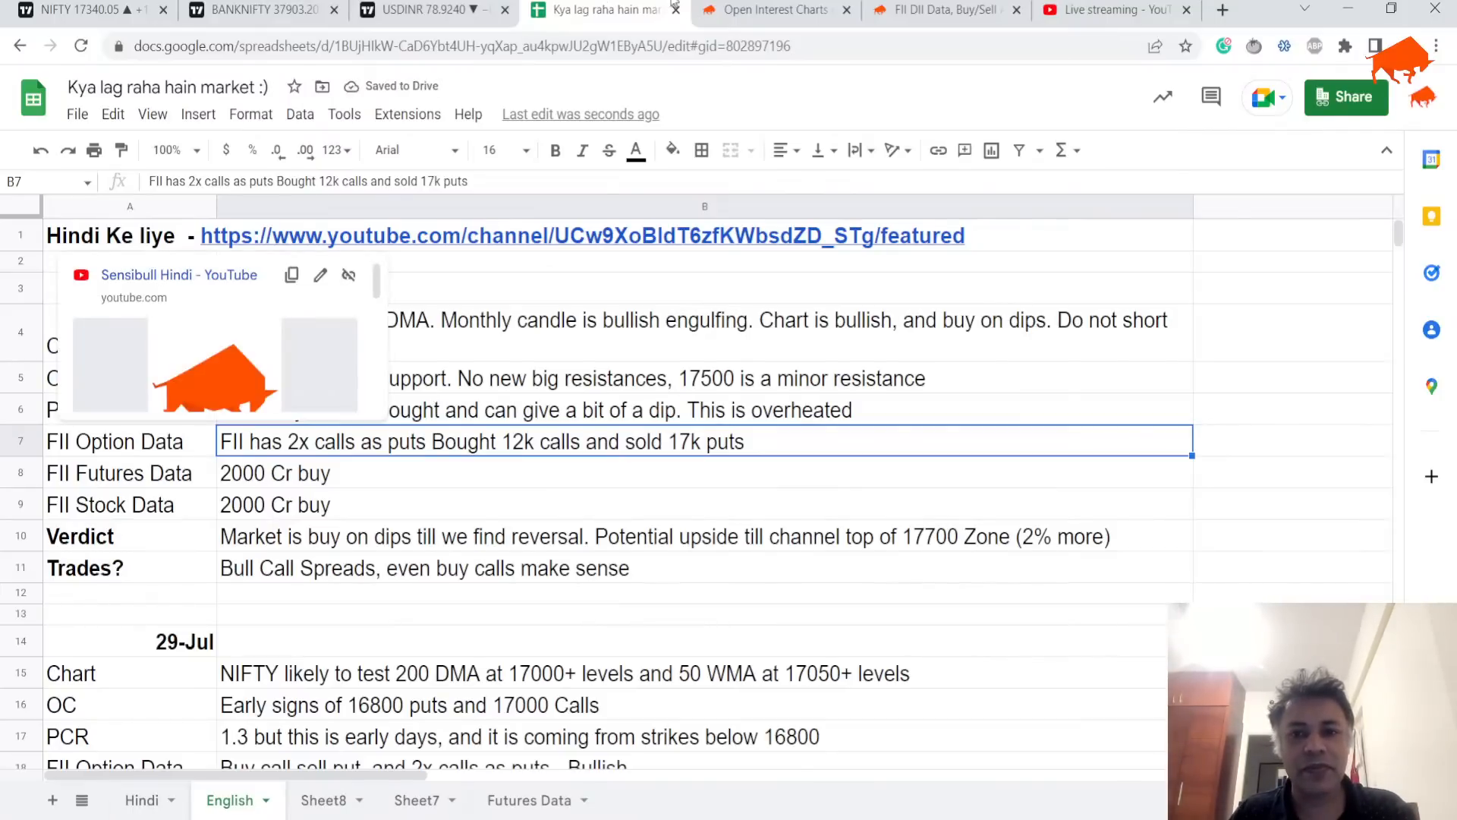
pyautogui.click(775, 9)
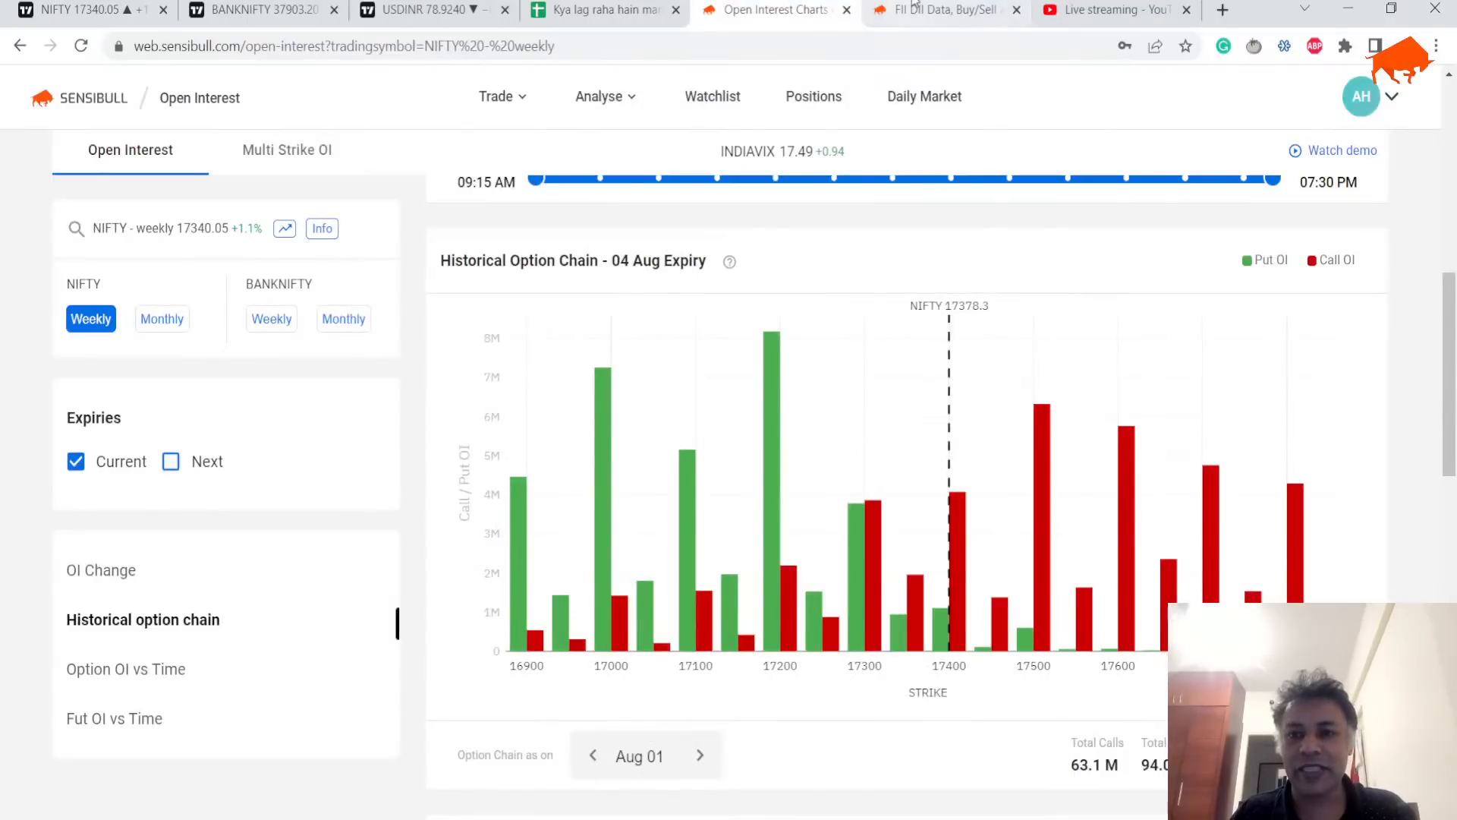
# Step: On the FII DII Data page, view 21 July data and the July 2022 expiry chart
pyautogui.click(945, 10)
pyautogui.scroll(-3, 660, 256)
pyautogui.scroll(1, 251, 348)
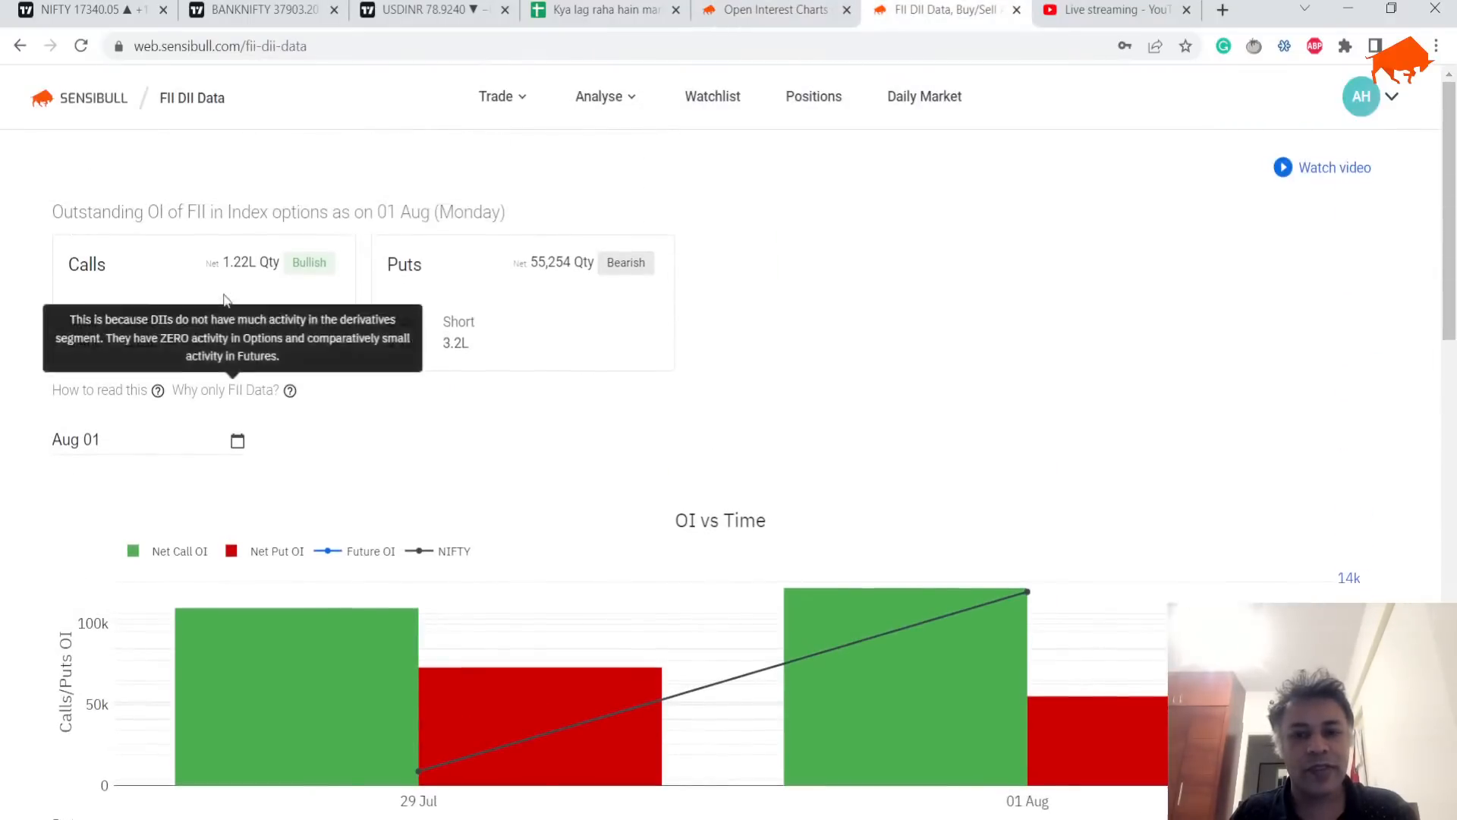
pyautogui.scroll(-1, 193, 318)
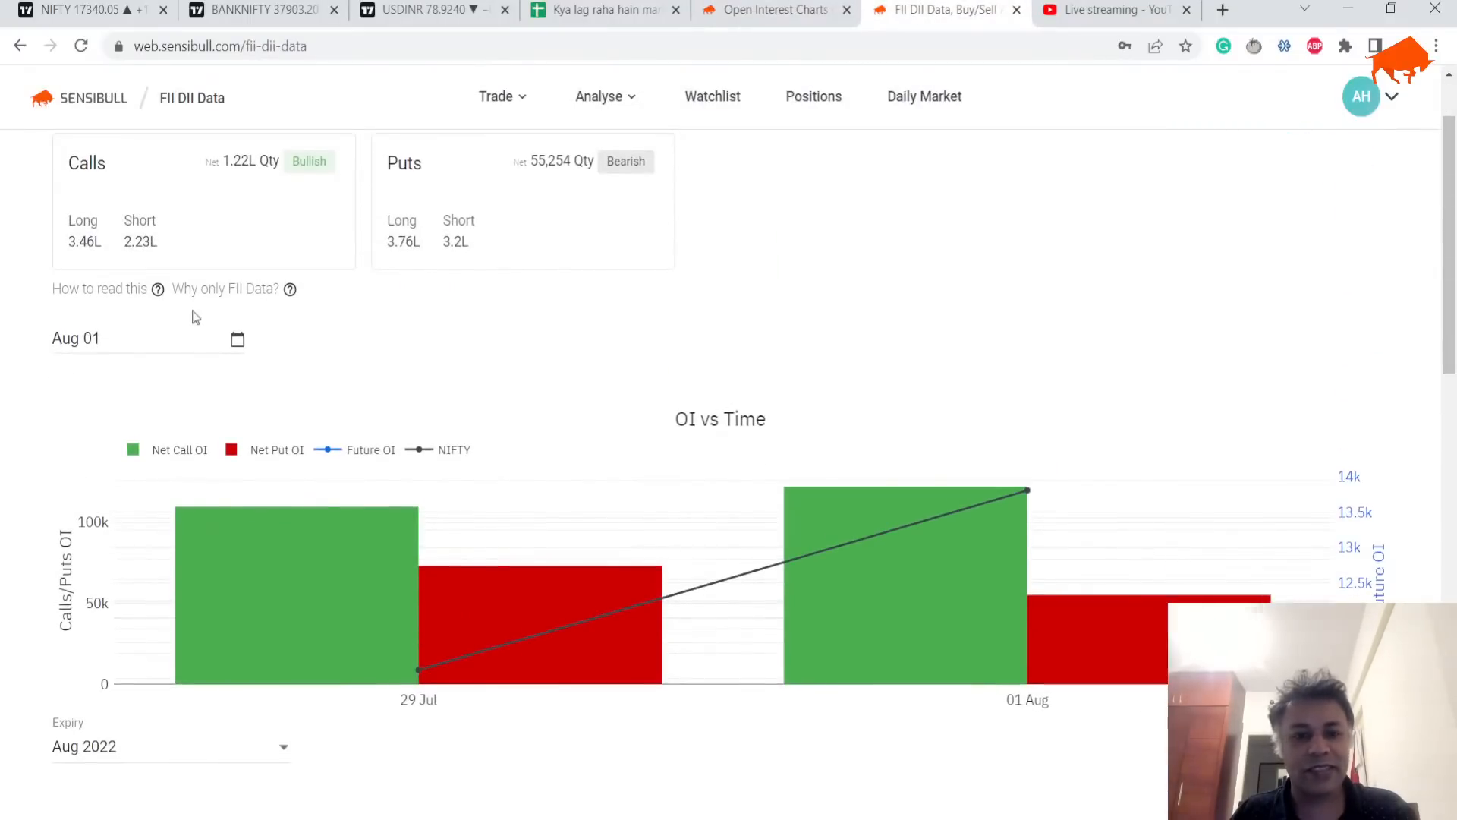
pyautogui.click(150, 339)
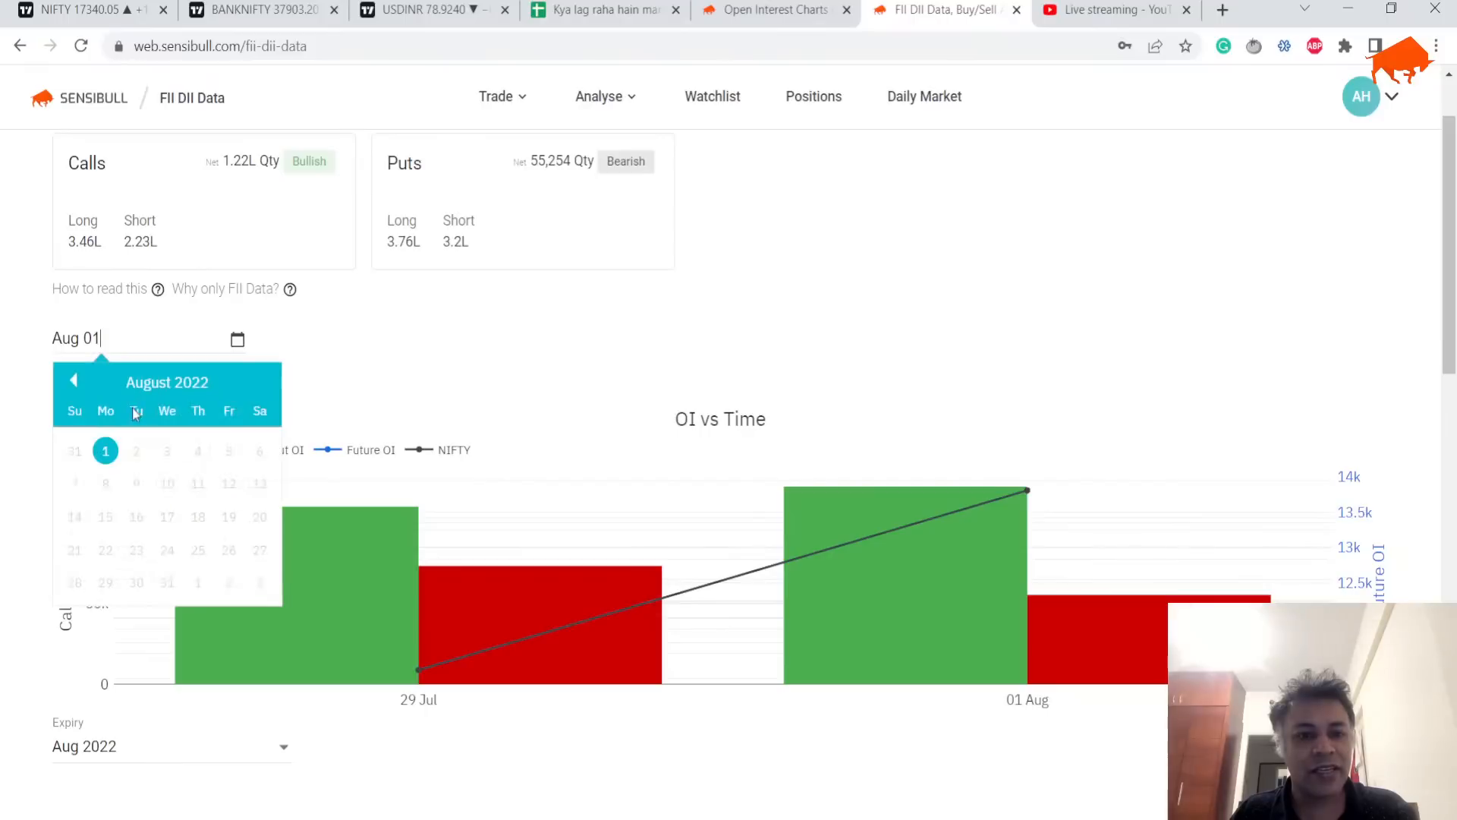
pyautogui.click(73, 382)
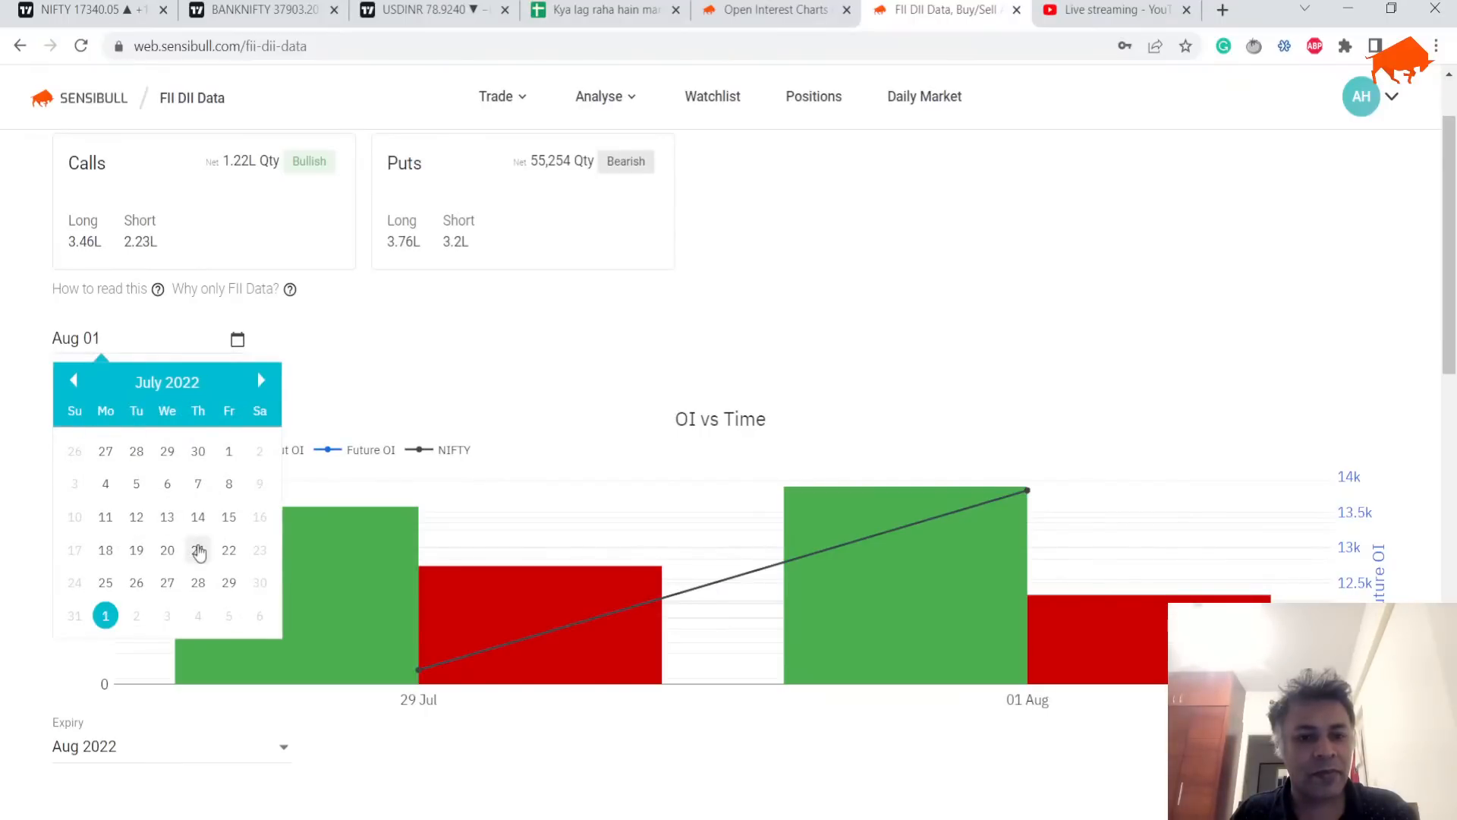
pyautogui.click(196, 549)
pyautogui.scroll(-3, 270, 442)
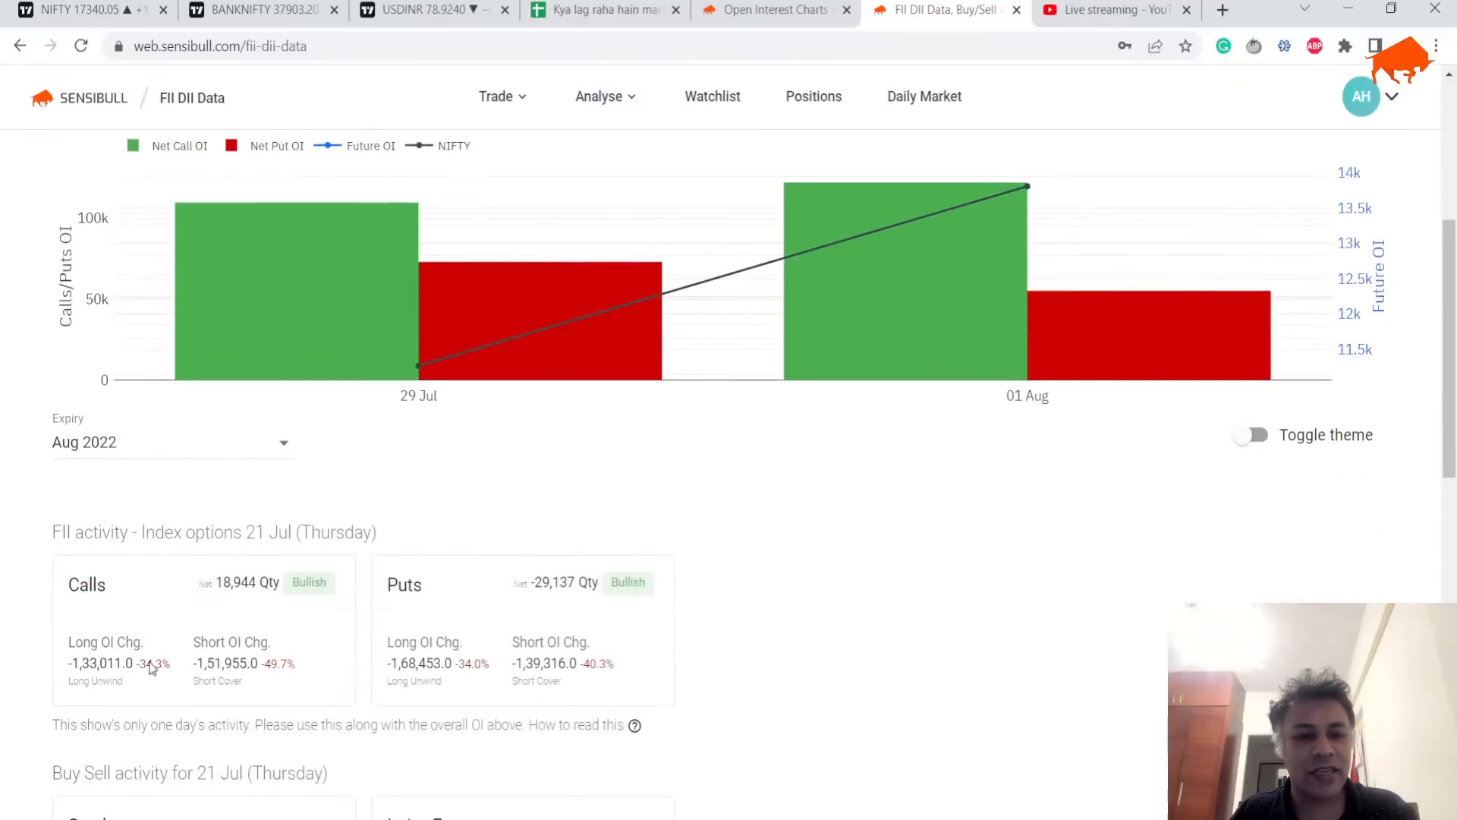
pyautogui.click(173, 444)
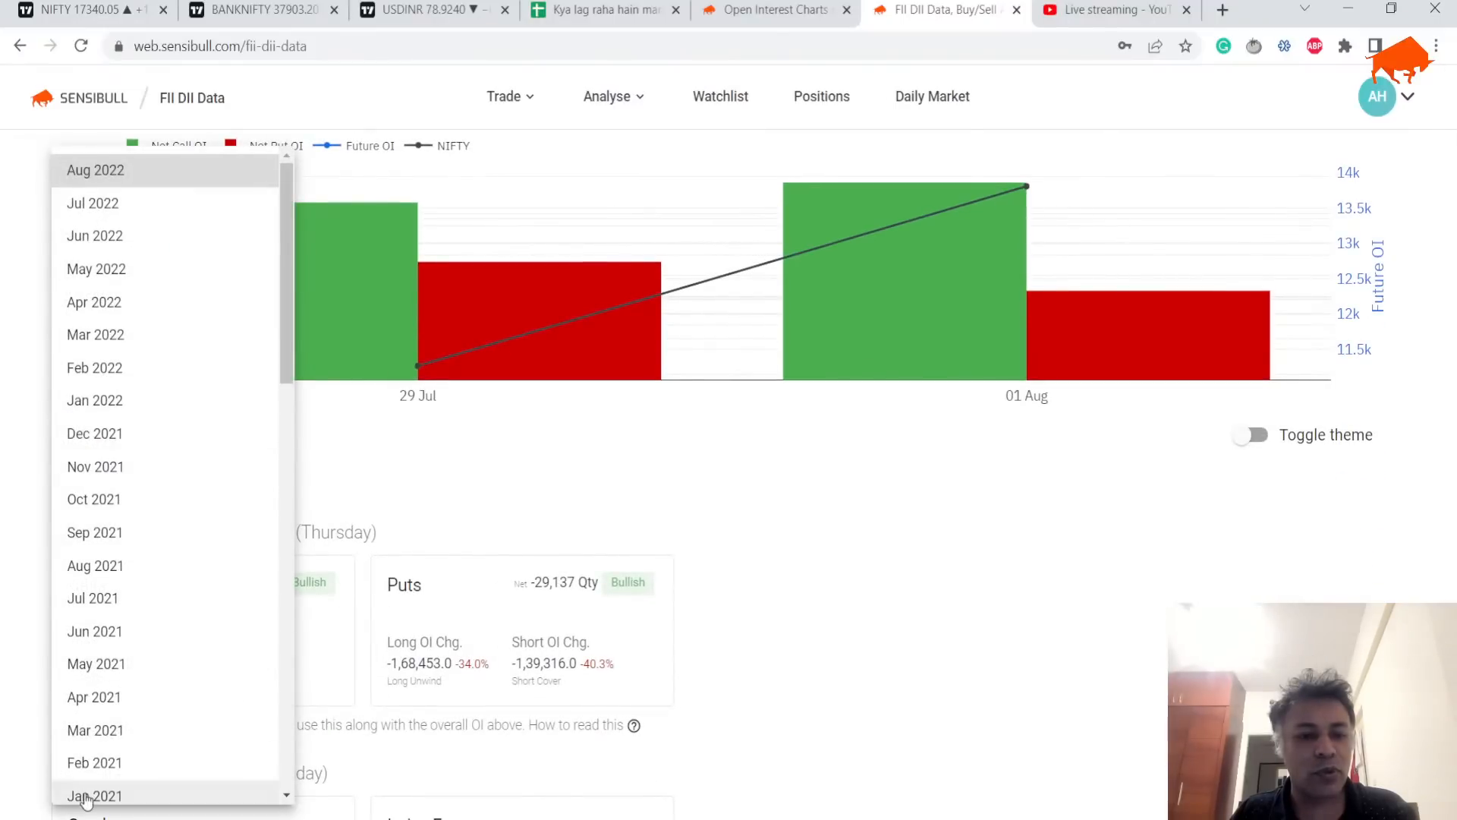
pyautogui.scroll(-3, 126, 637)
pyautogui.scroll(-5, 125, 644)
pyautogui.scroll(2, 126, 683)
pyautogui.scroll(10, 137, 341)
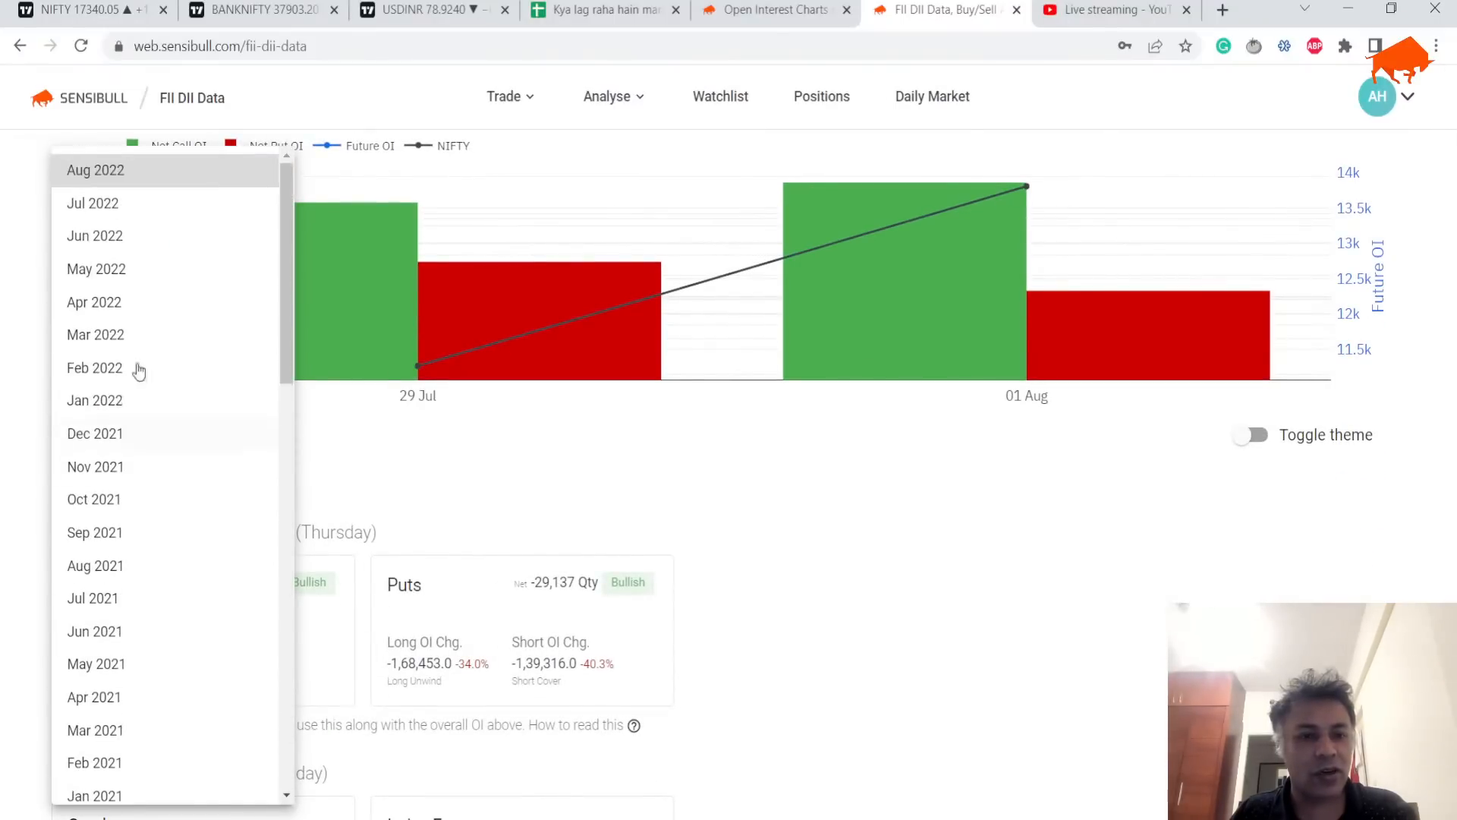
pyautogui.click(94, 203)
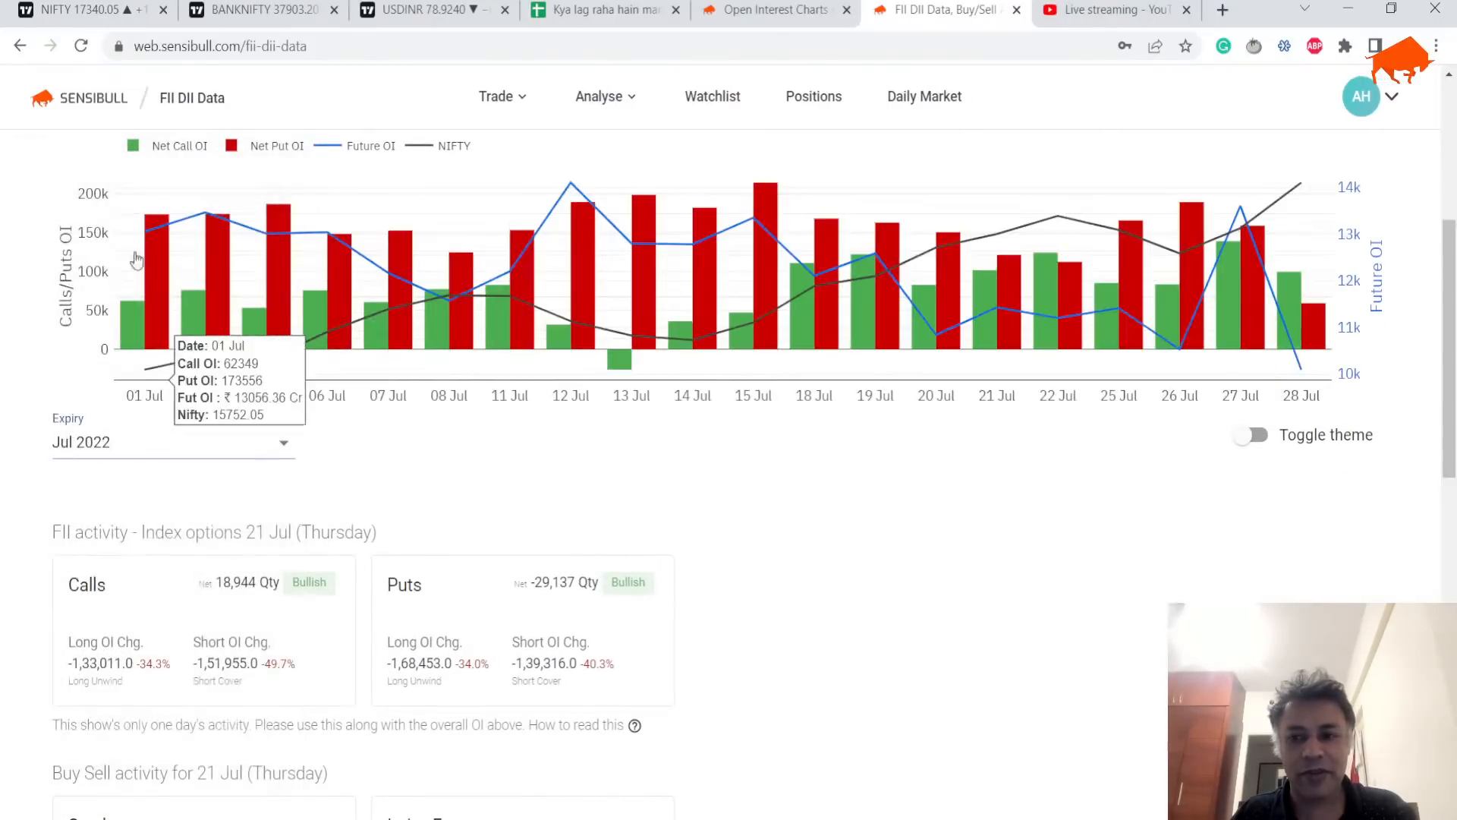
pyautogui.scroll(1, 285, 364)
# Step: Compare the FII open interest charts for the June and May 2022 expiries
pyautogui.click(156, 540)
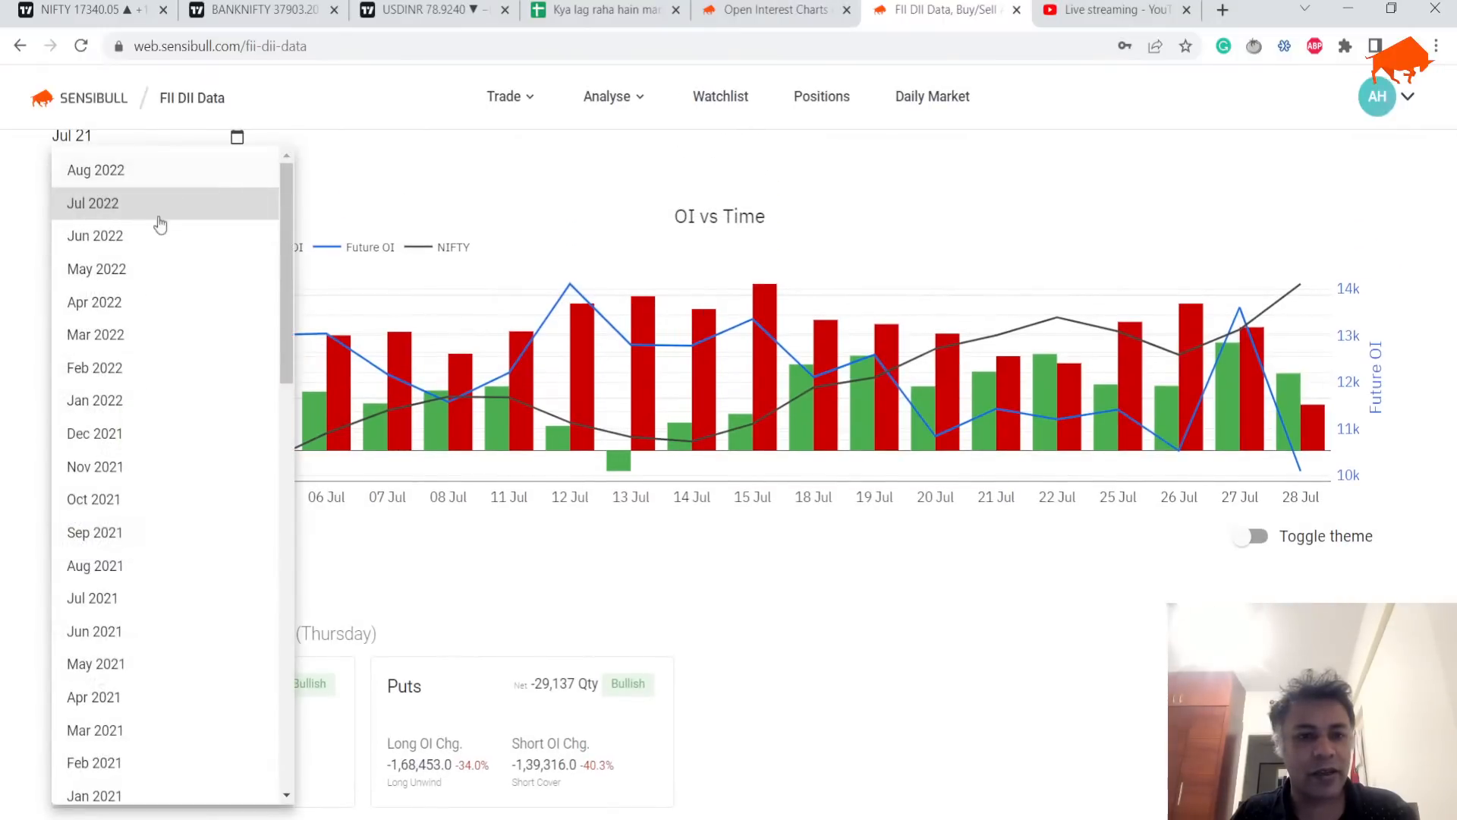
pyautogui.click(148, 239)
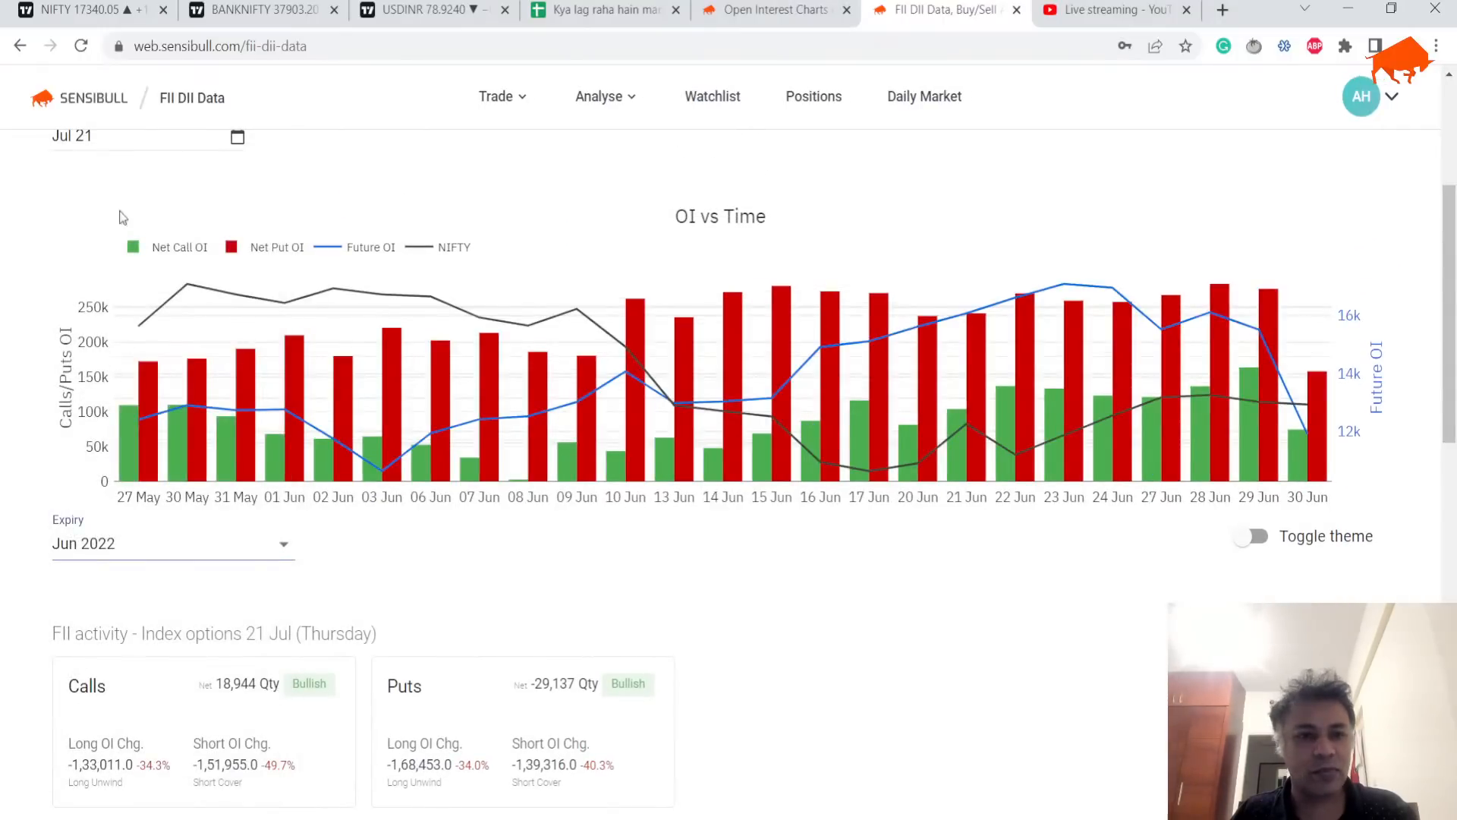
pyautogui.click(127, 142)
pyautogui.scroll(2, 125, 157)
pyautogui.scroll(1, 148, 400)
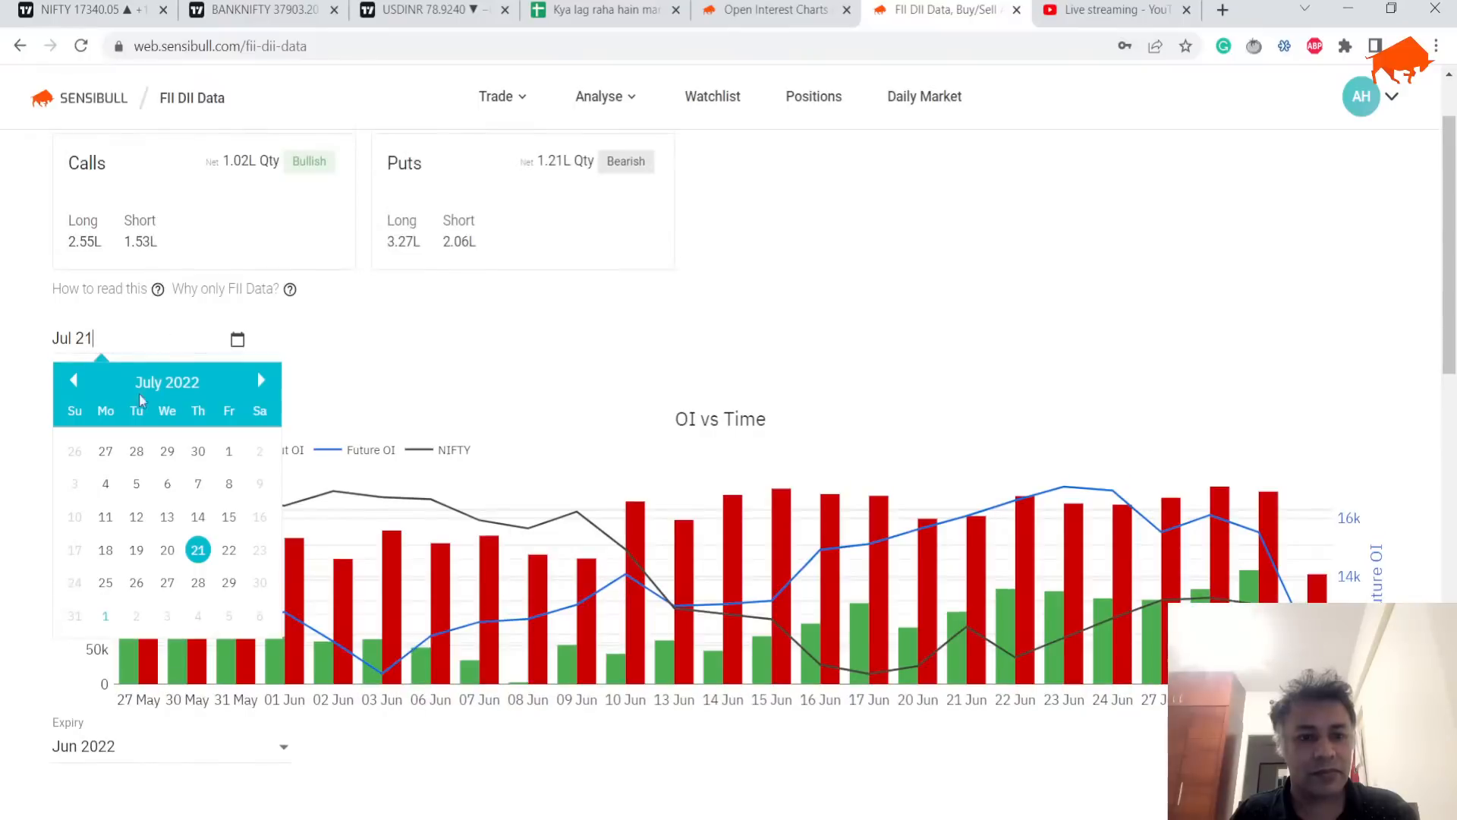
pyautogui.press('Escape')
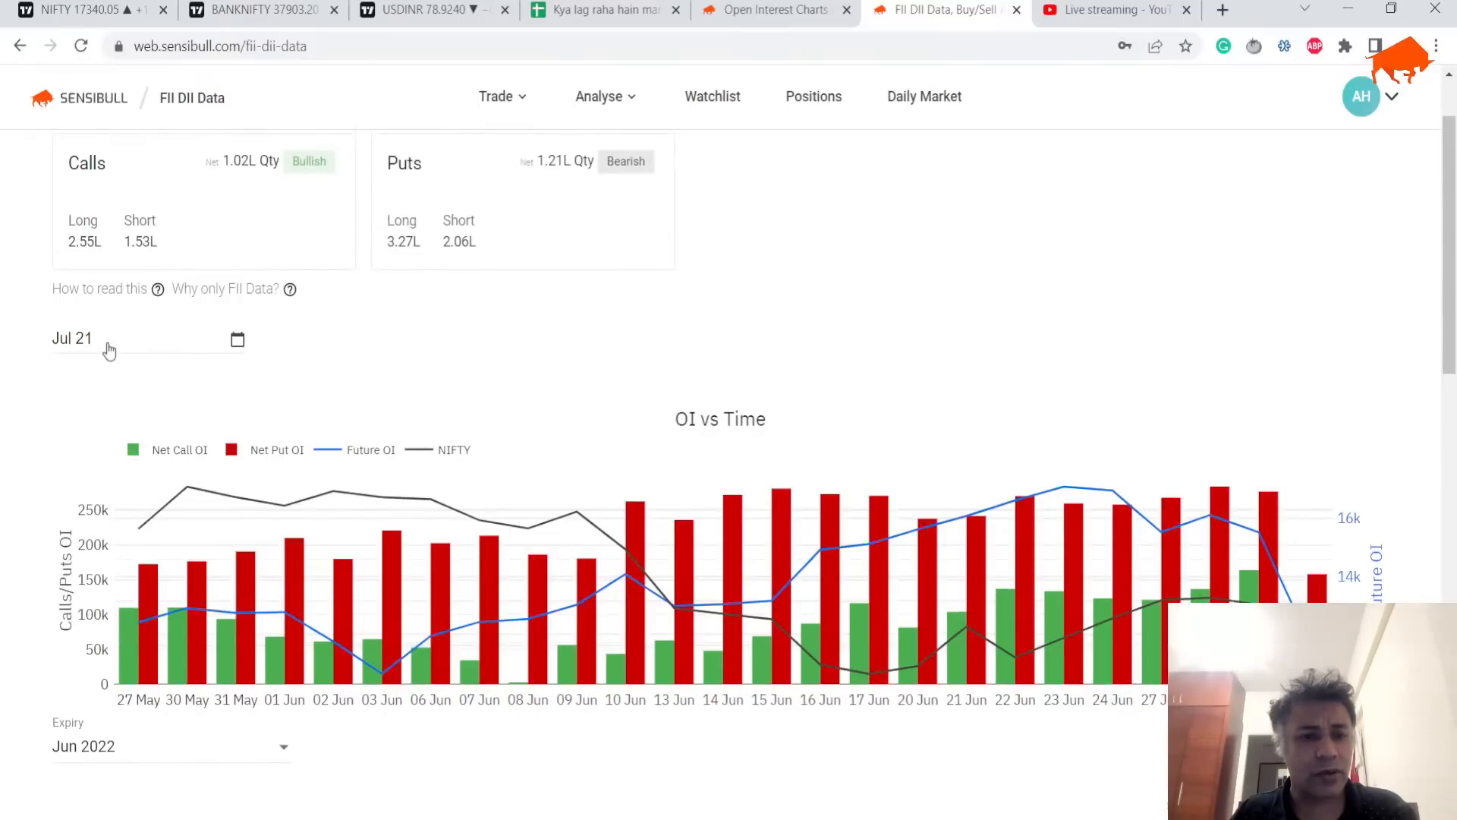
pyautogui.click(109, 347)
pyautogui.press('Escape')
pyautogui.scroll(-2, 169, 456)
pyautogui.click(124, 546)
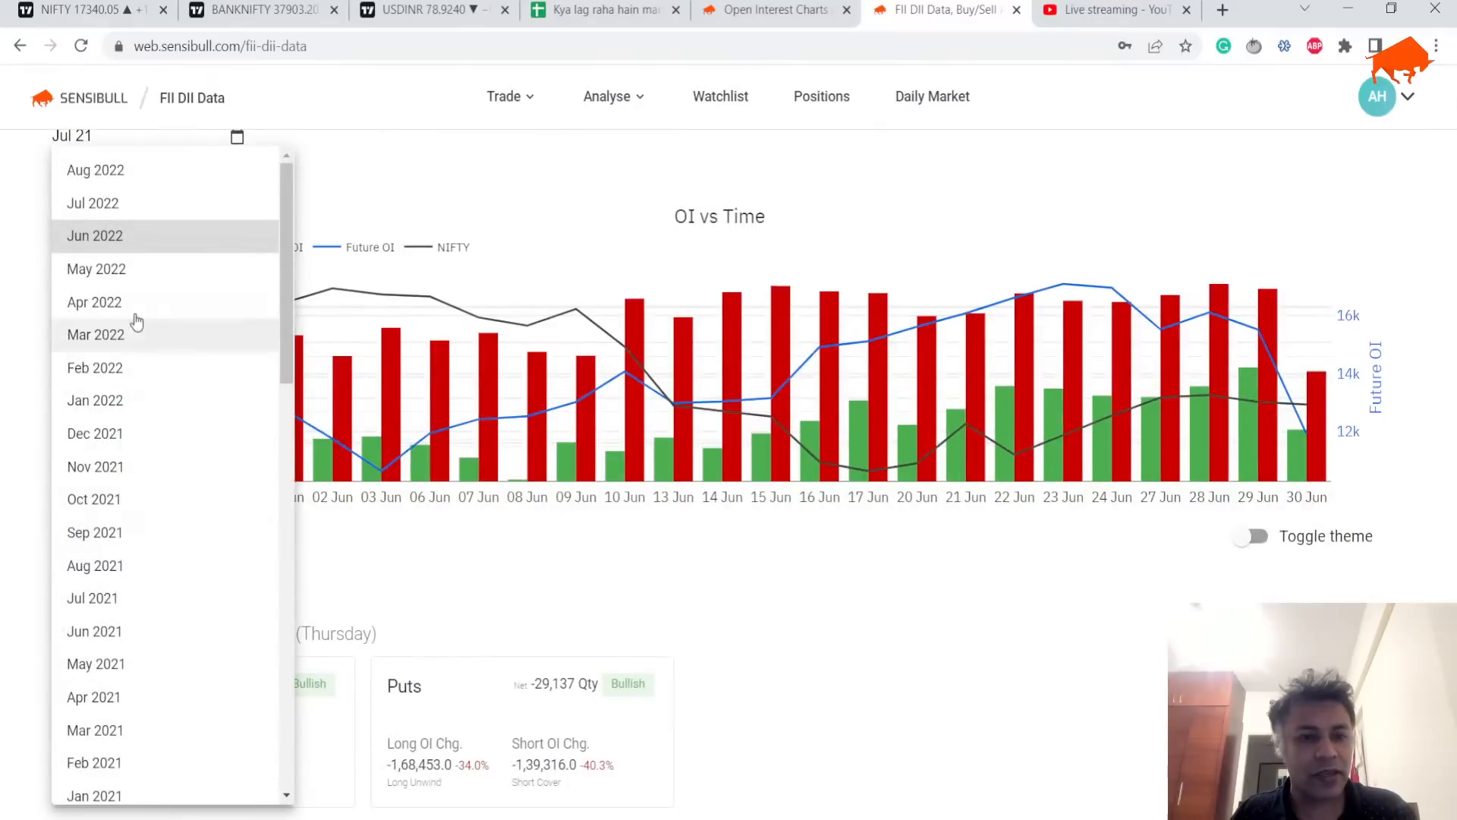
pyautogui.click(135, 271)
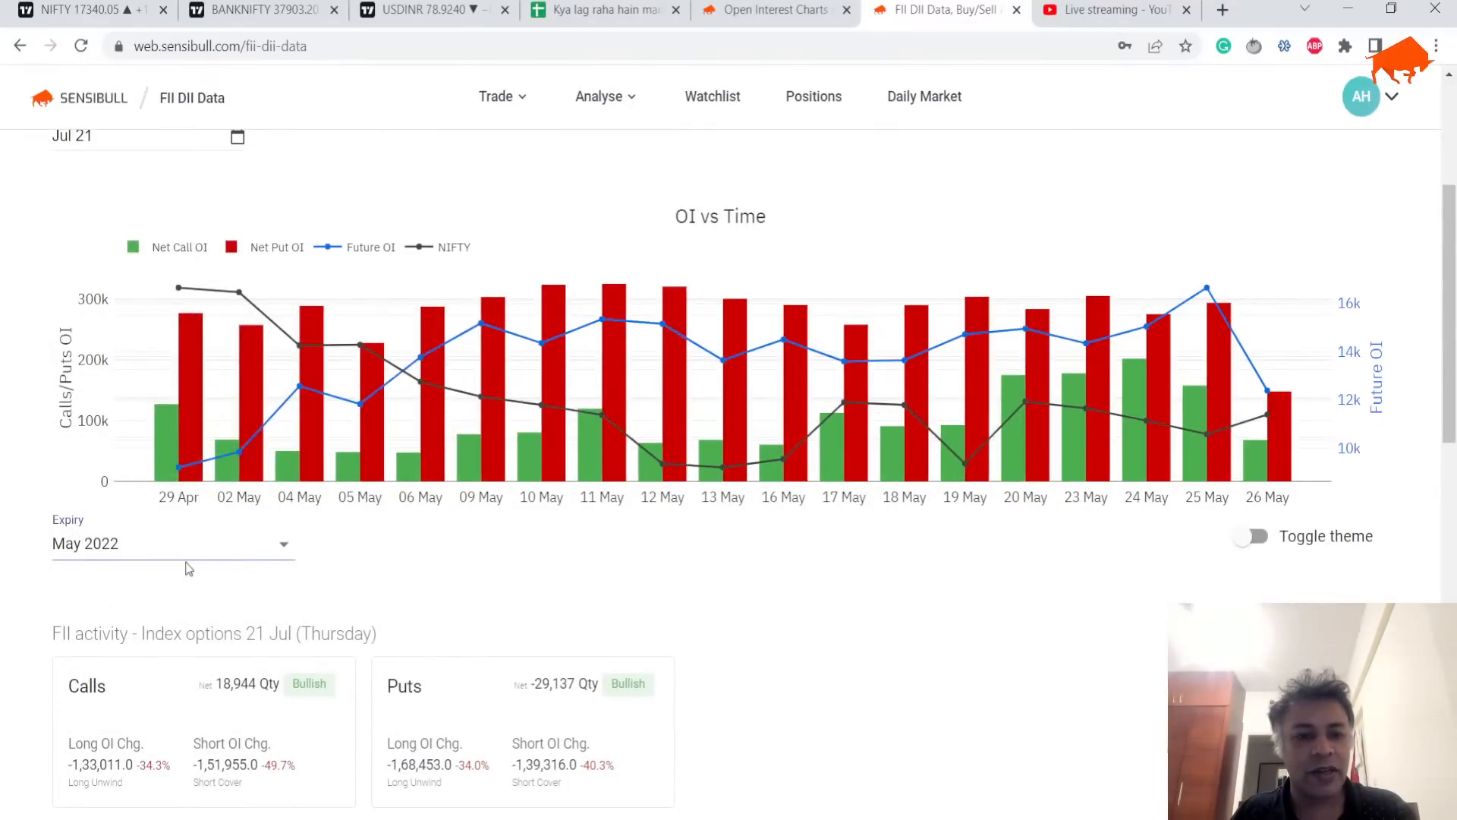
# Step: Reset to the Aug 2022 expiry and show the latest 01 Aug FII data
pyautogui.click(109, 547)
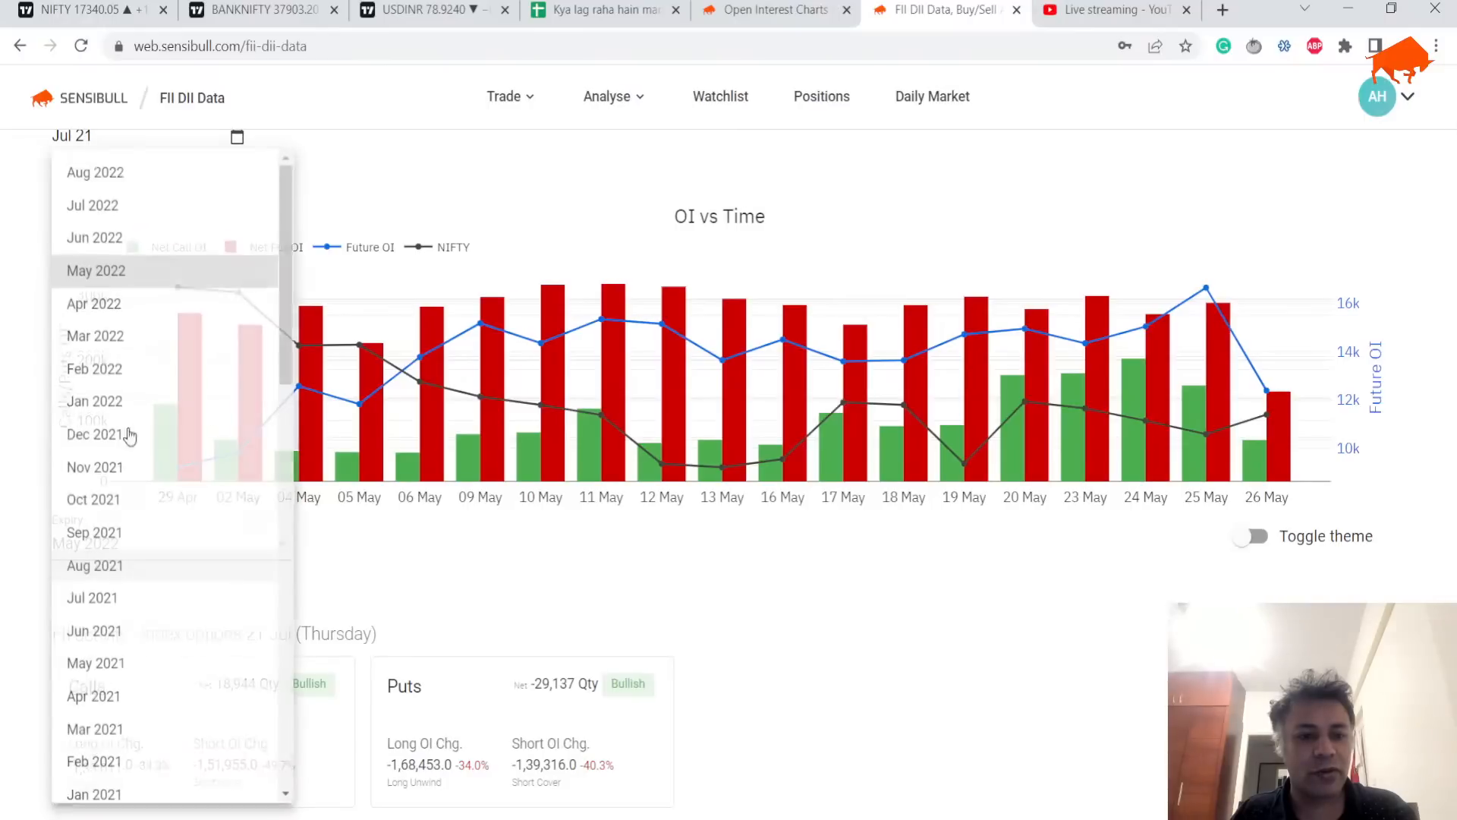
pyautogui.click(120, 170)
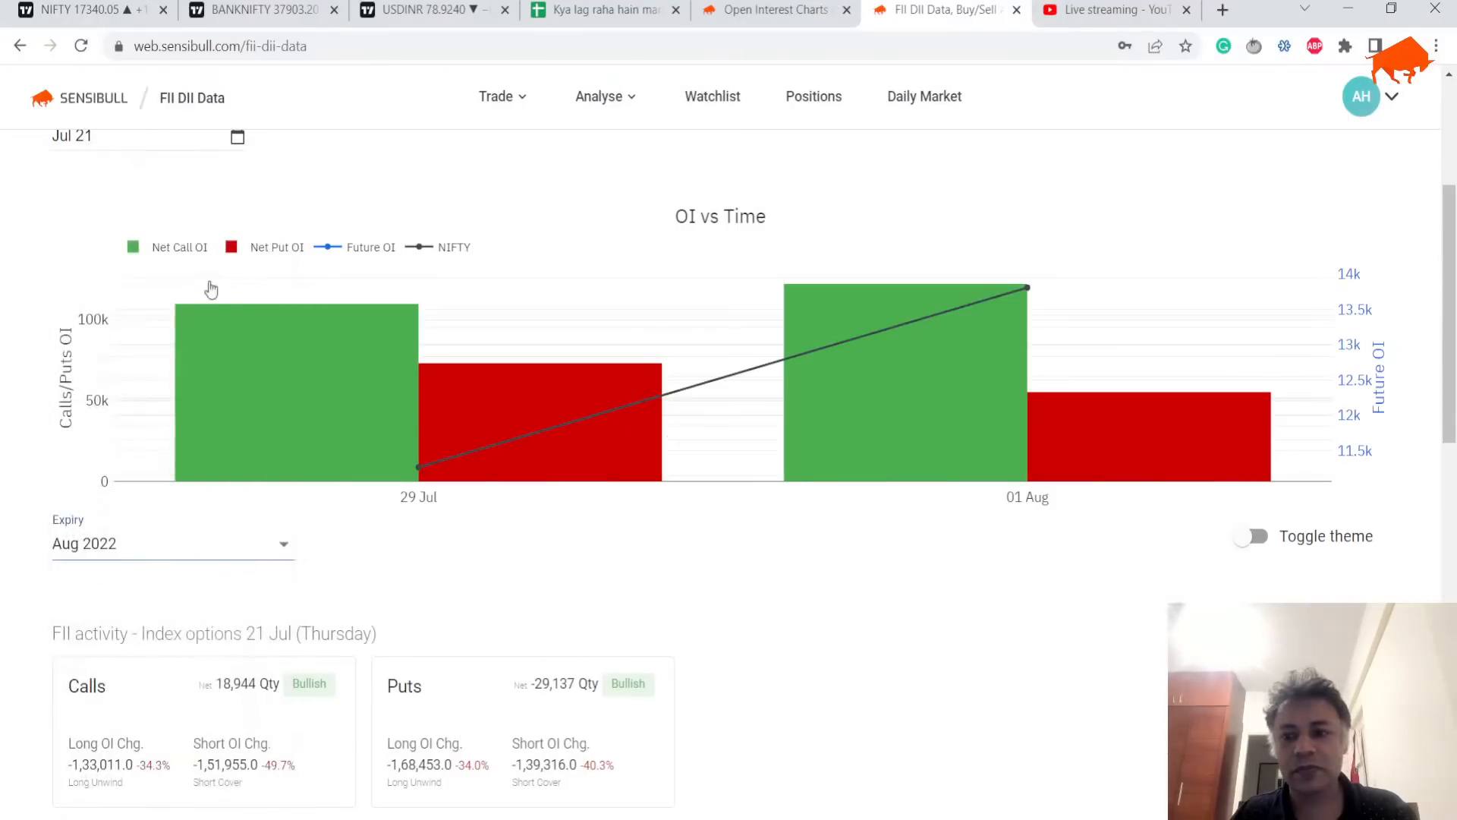
pyautogui.scroll(5, 239, 313)
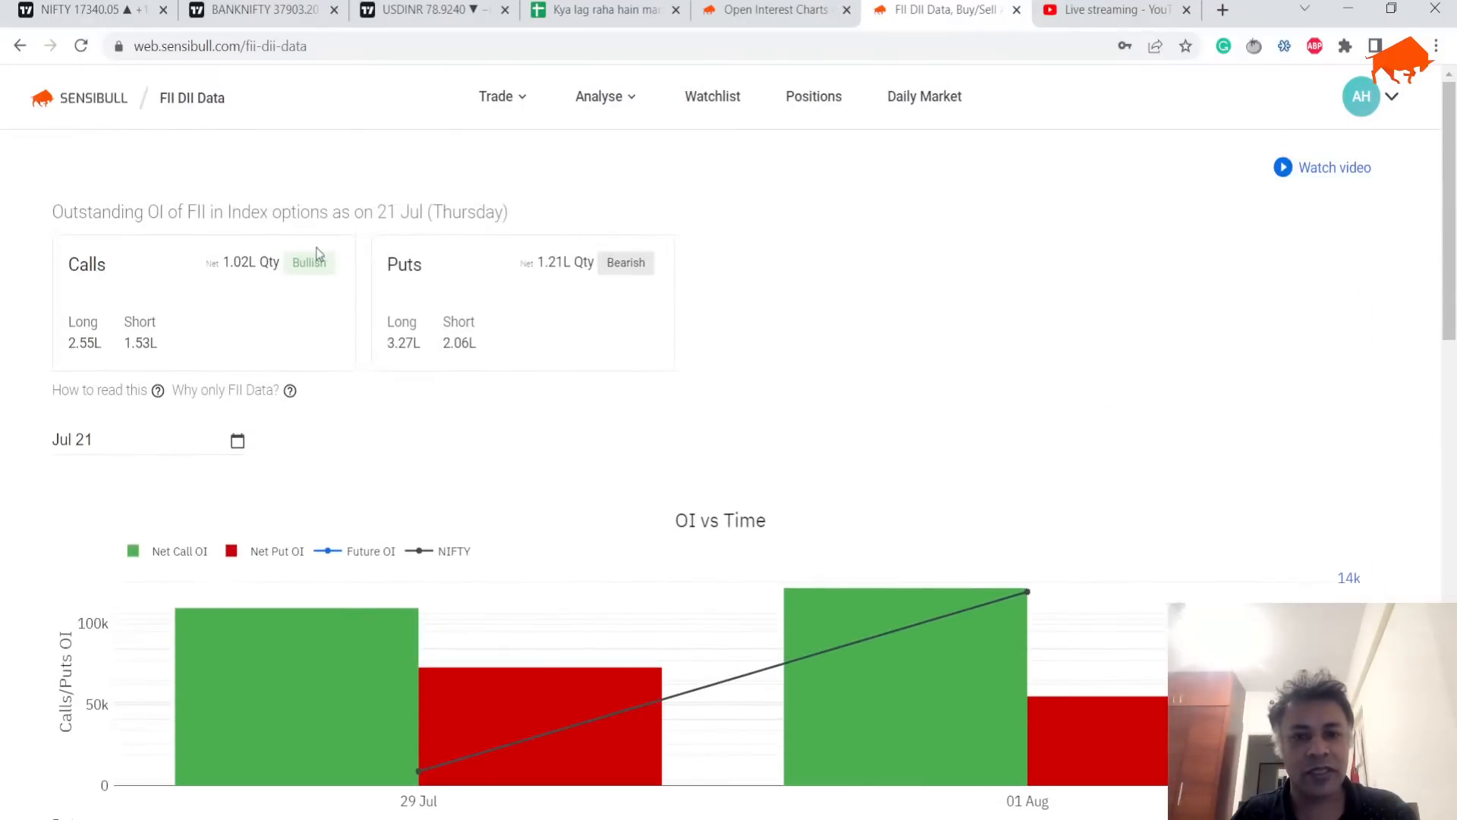
pyautogui.scroll(-2, 305, 418)
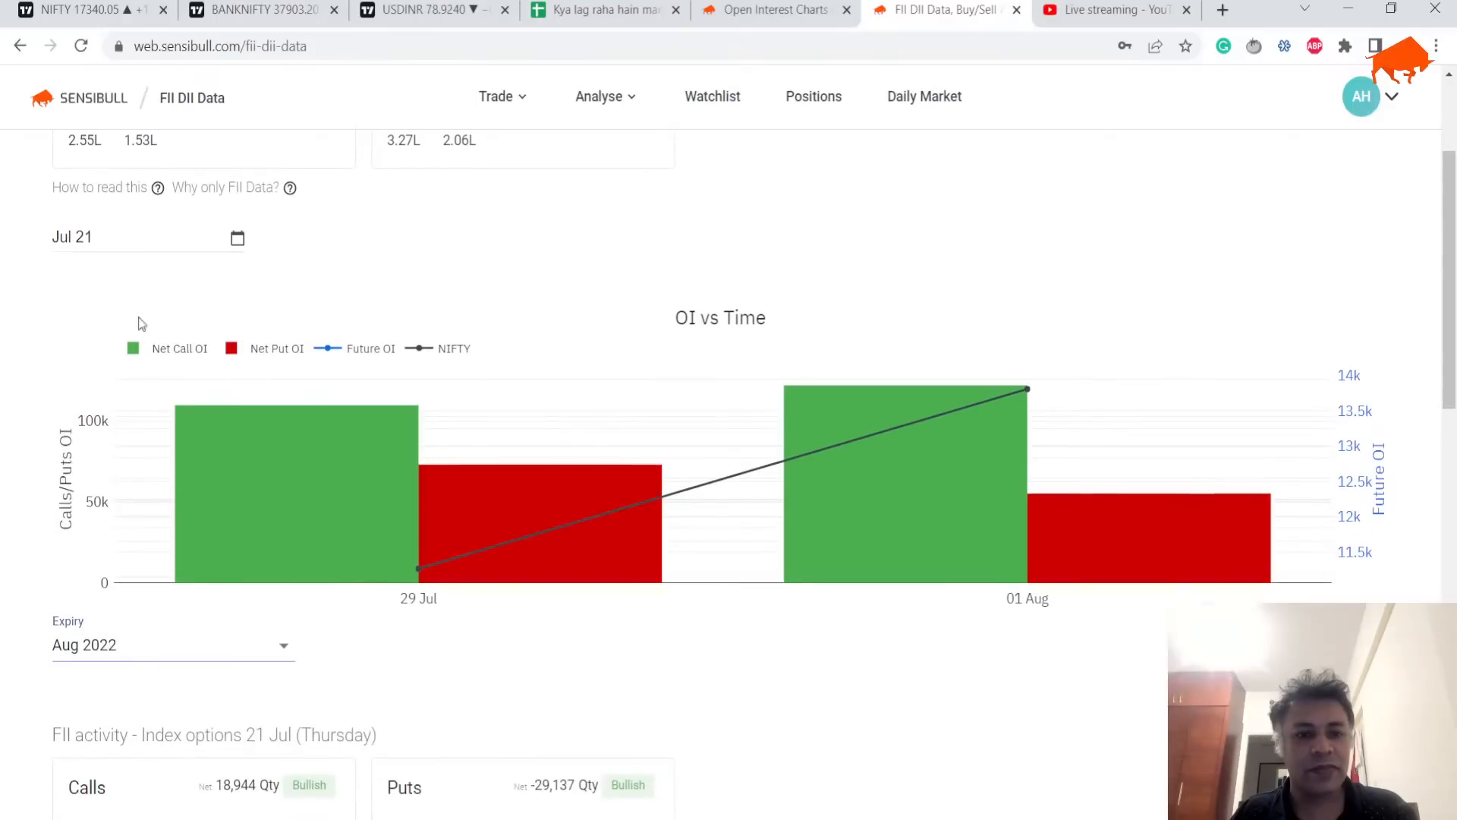
pyautogui.click(110, 236)
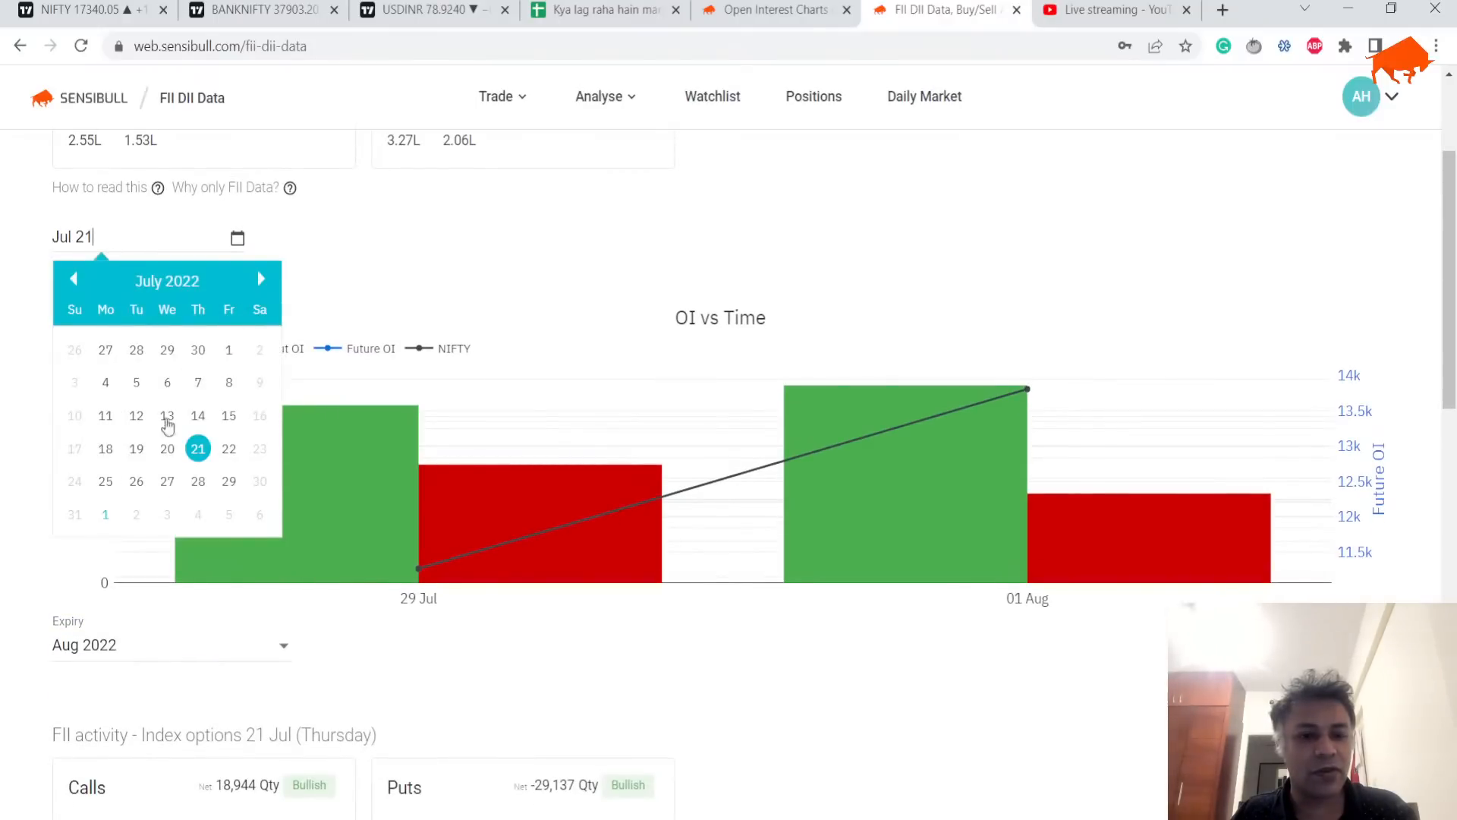
pyautogui.click(113, 514)
pyautogui.scroll(2, 140, 427)
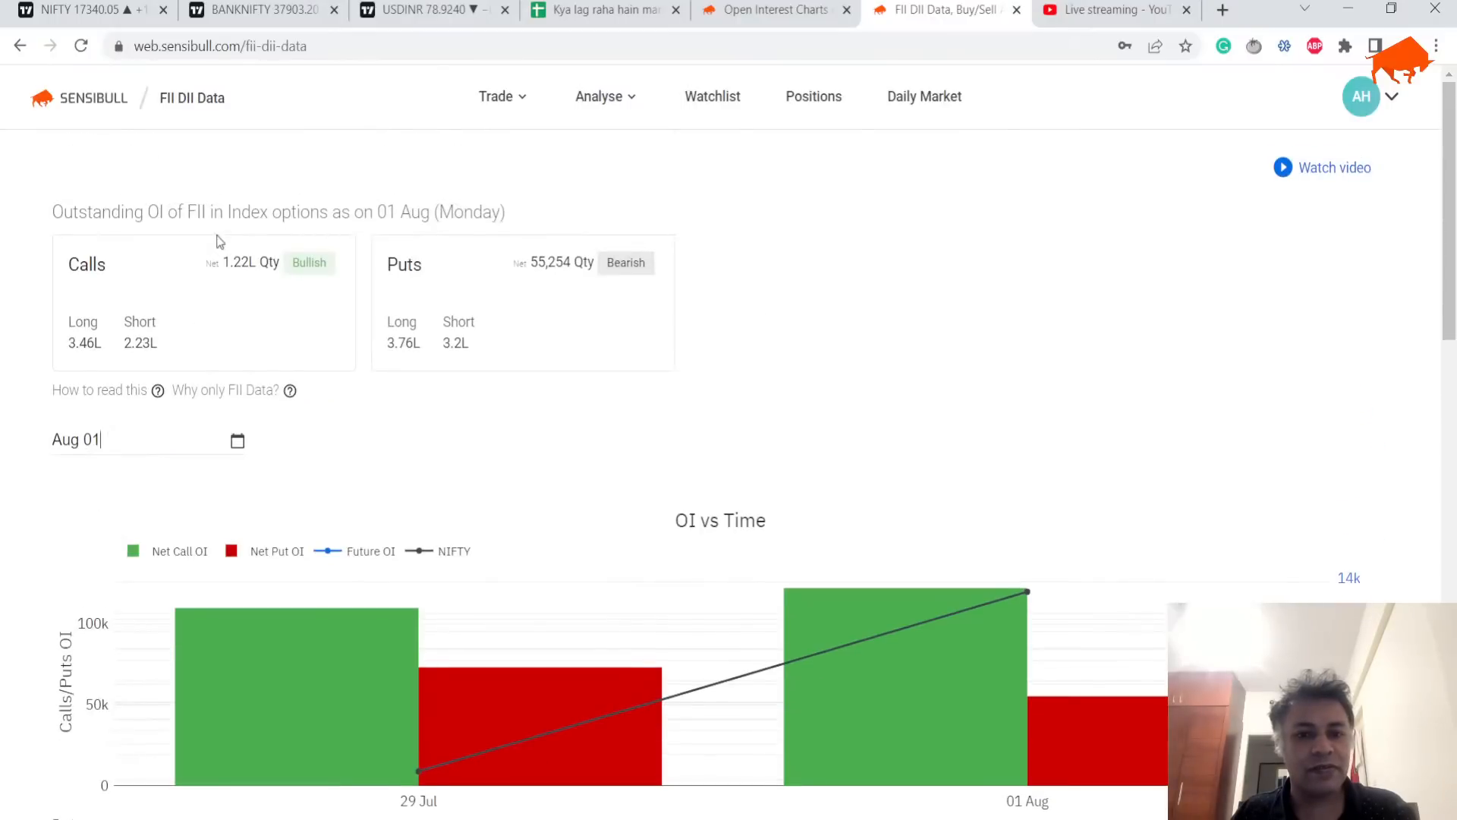
pyautogui.scroll(-3, 525, 228)
pyautogui.scroll(-8, 524, 229)
pyautogui.scroll(-1, 324, 236)
pyautogui.scroll(2, 271, 265)
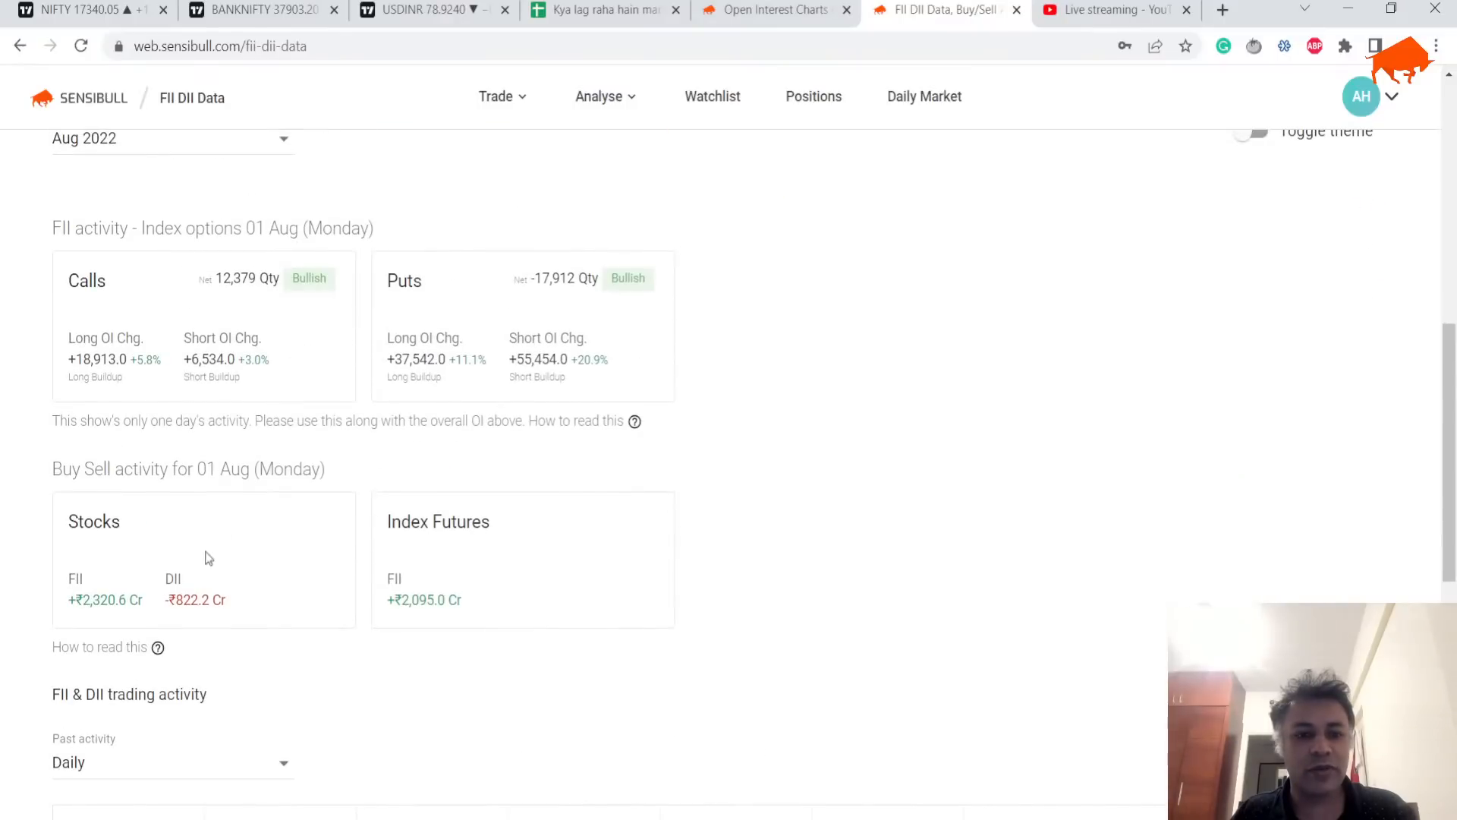
pyautogui.scroll(-2, 456, 576)
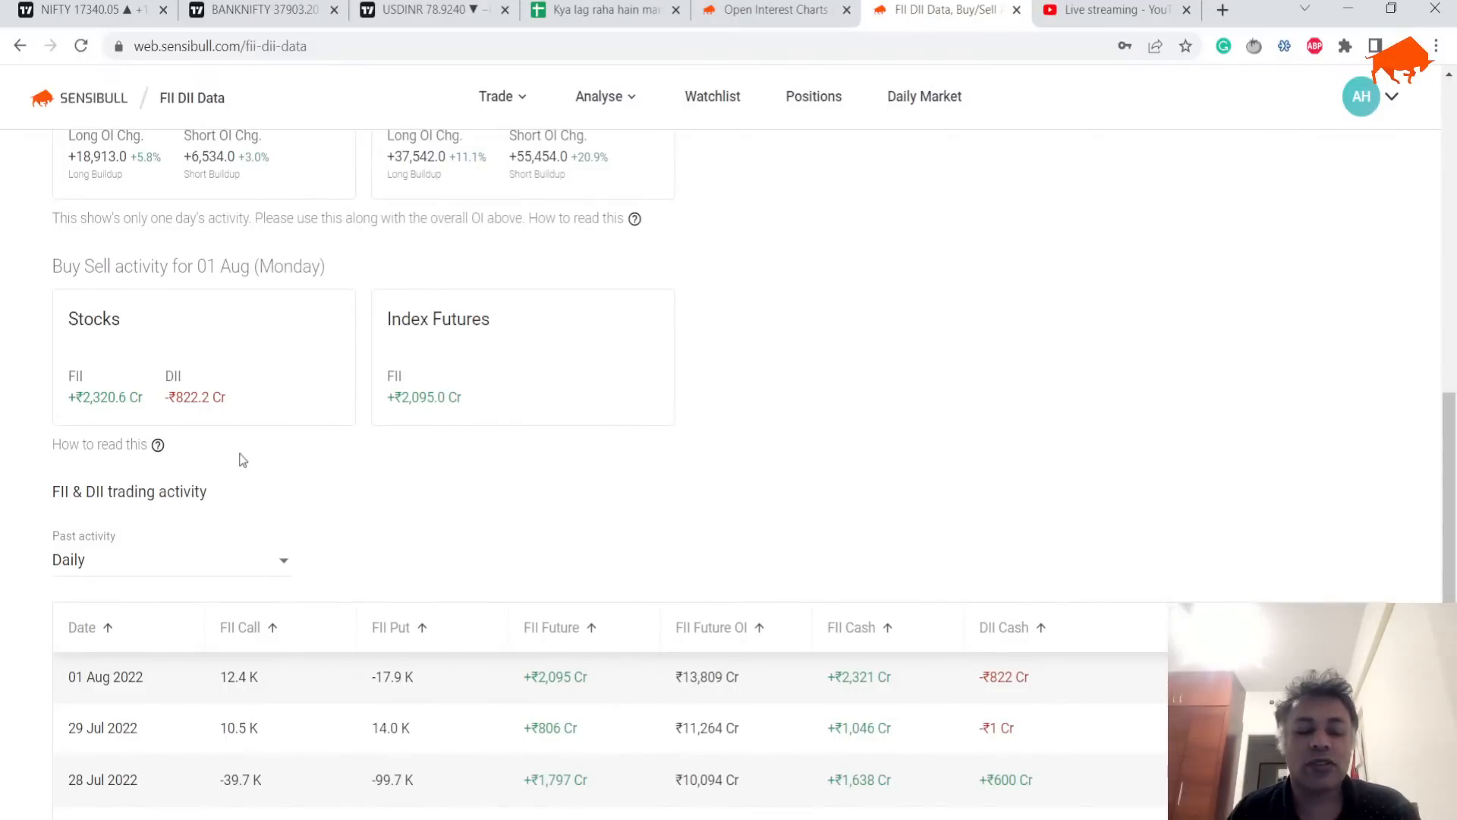
pyautogui.scroll(-1, 167, 404)
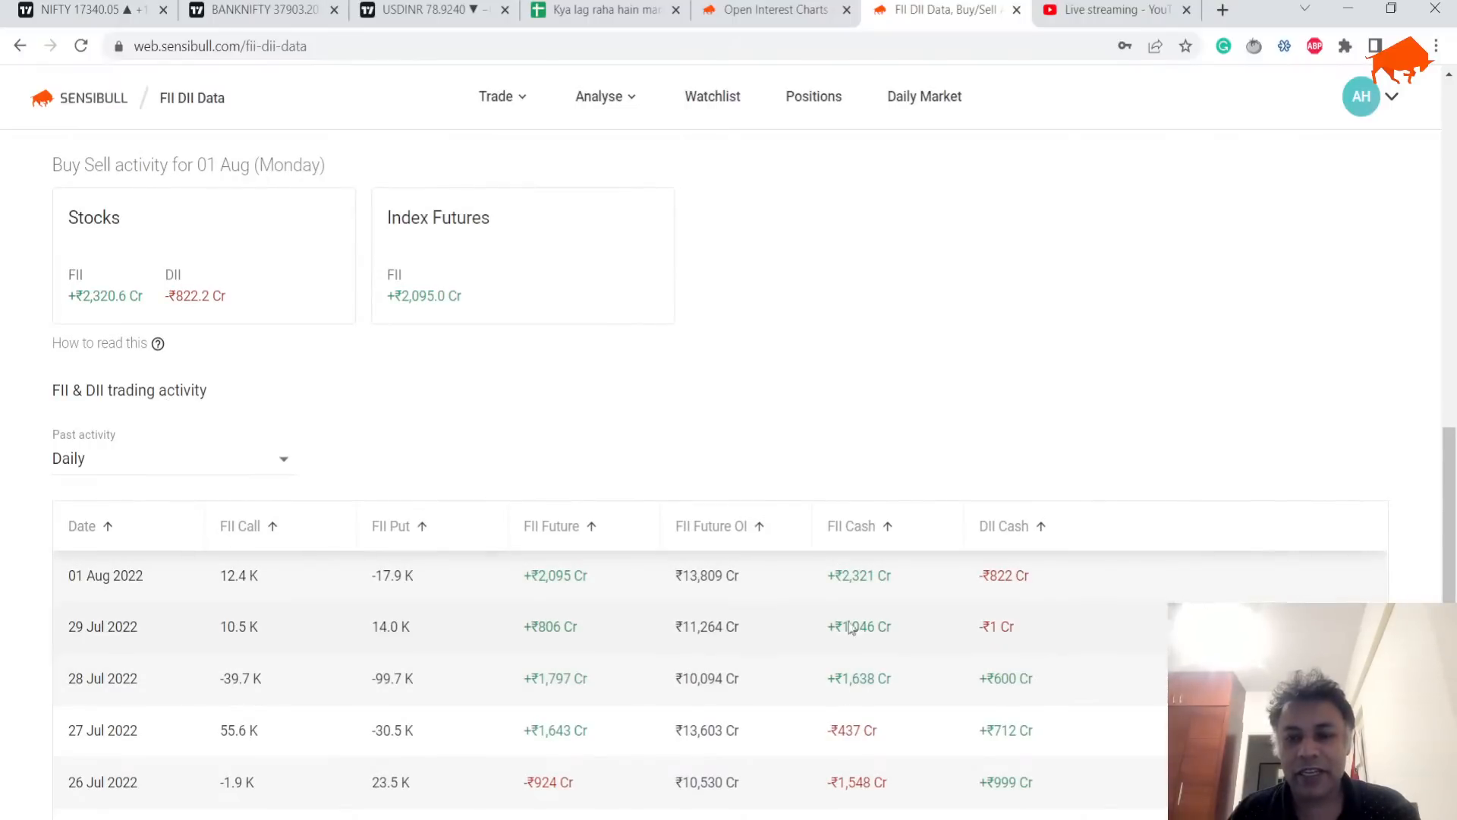
# Step: Review the 30-Jul Verdict and Trades? notes in the spreadsheet, then return to the NIFTY 50 chart
pyautogui.click(561, 11)
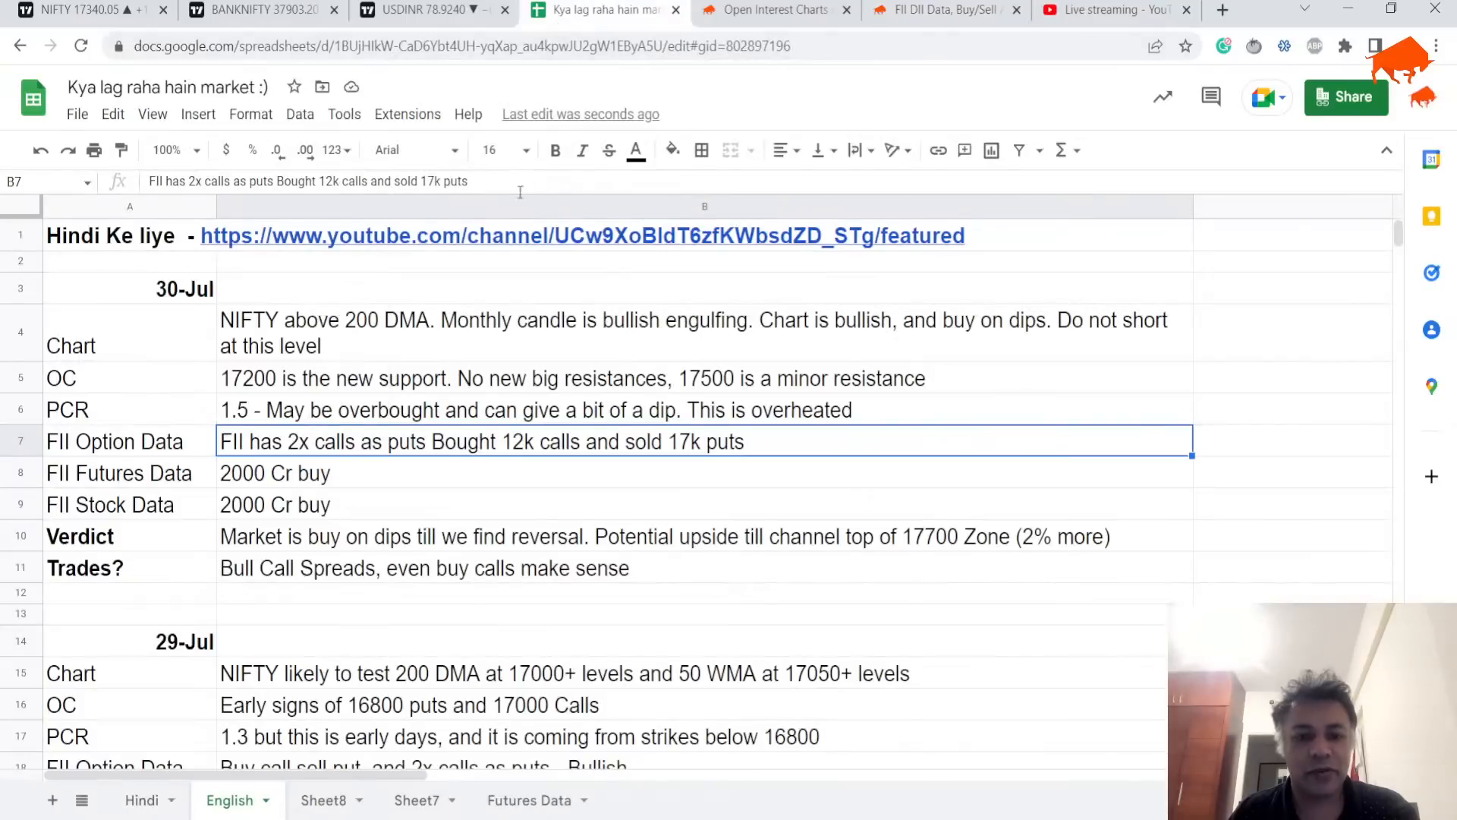
pyautogui.press('Down')
pyautogui.press('Down')
pyautogui.press('Down')
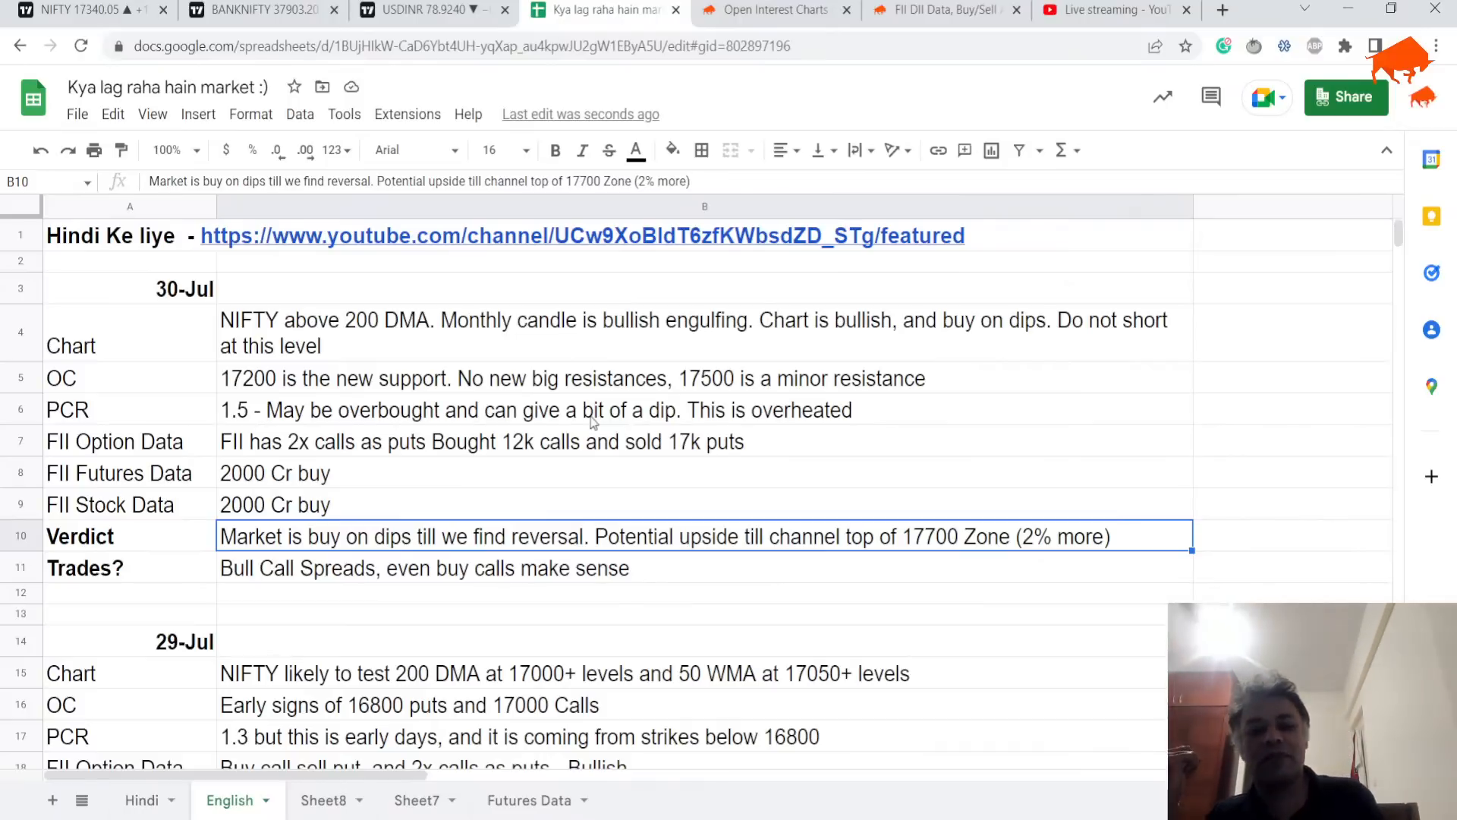
pyautogui.press('Down')
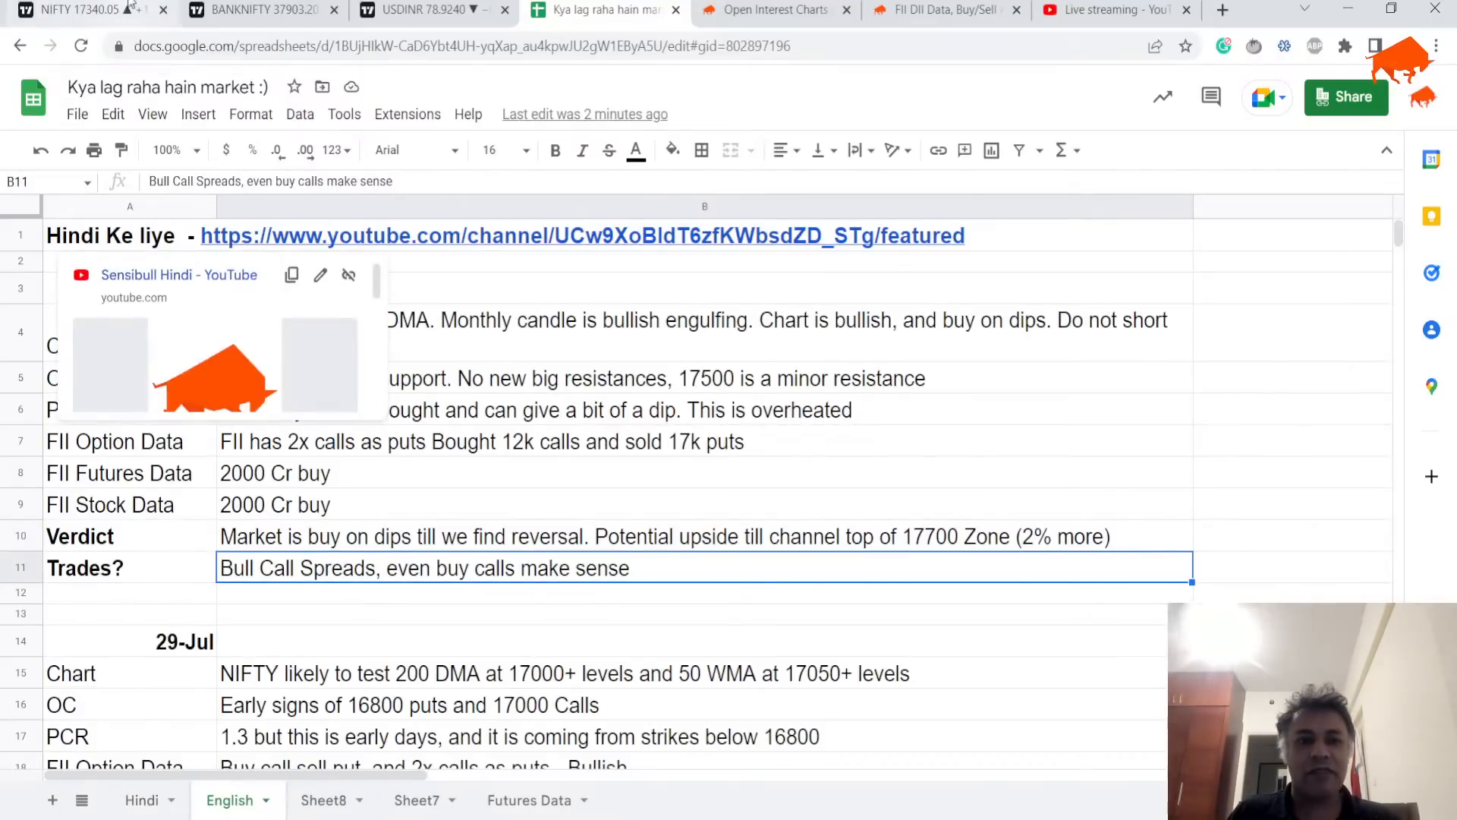
pyautogui.click(86, 9)
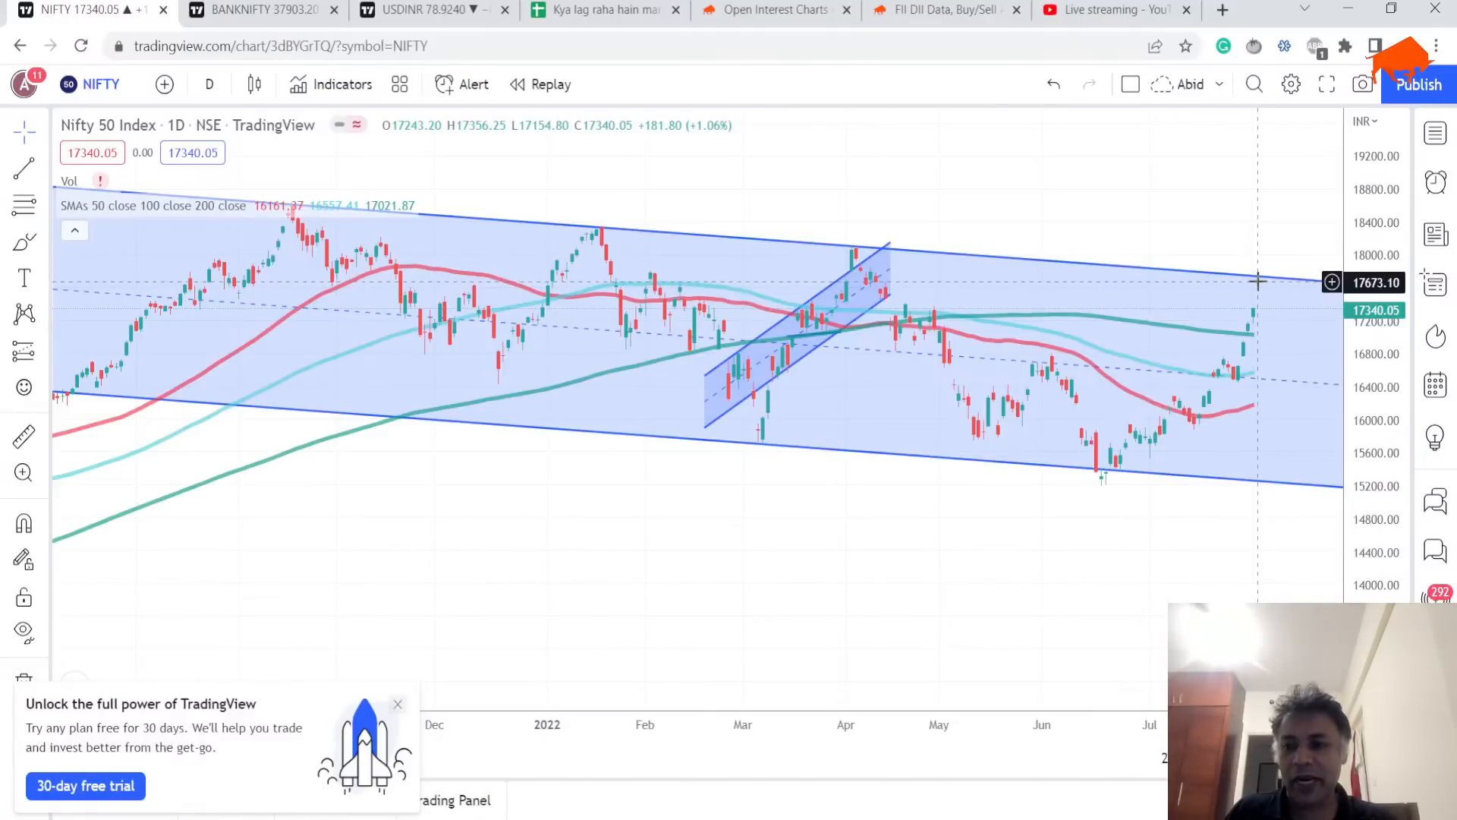
pyautogui.moveTo(1262, 287)
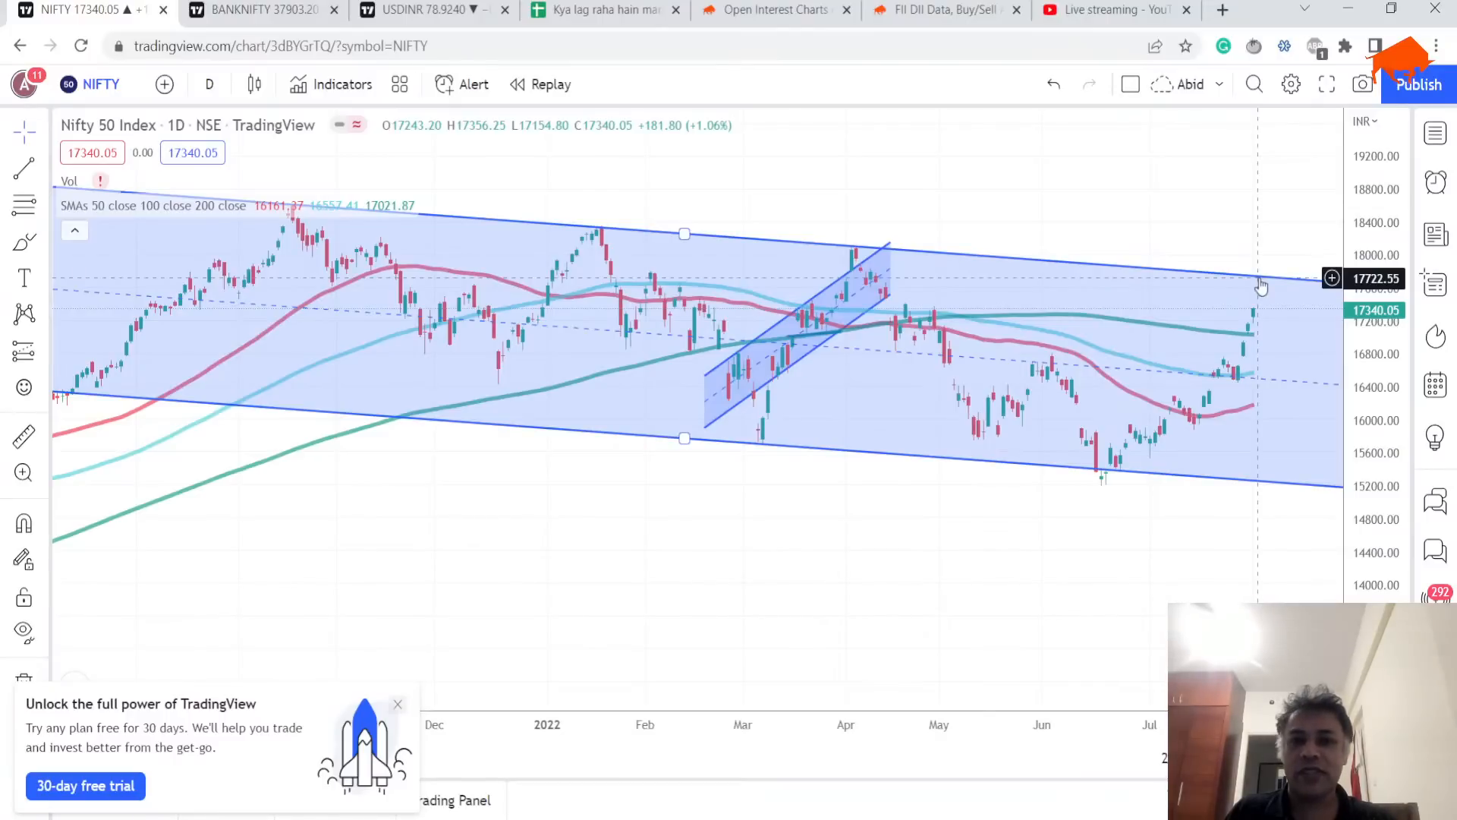
# Step: View NIFTY BANK on a 1-month timeframe, then switch to the USD/INR chart
pyautogui.click(262, 10)
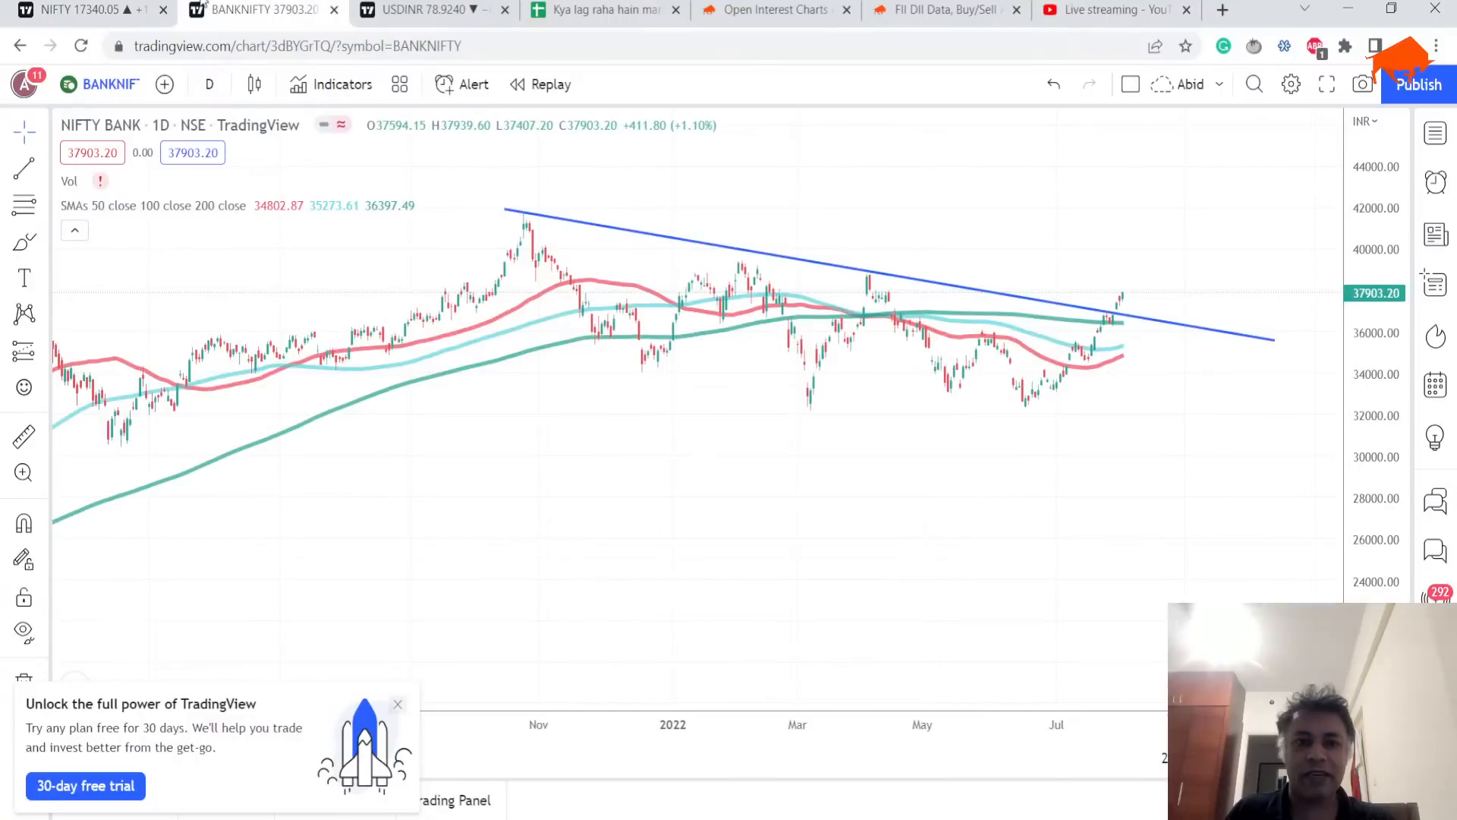
pyautogui.click(208, 83)
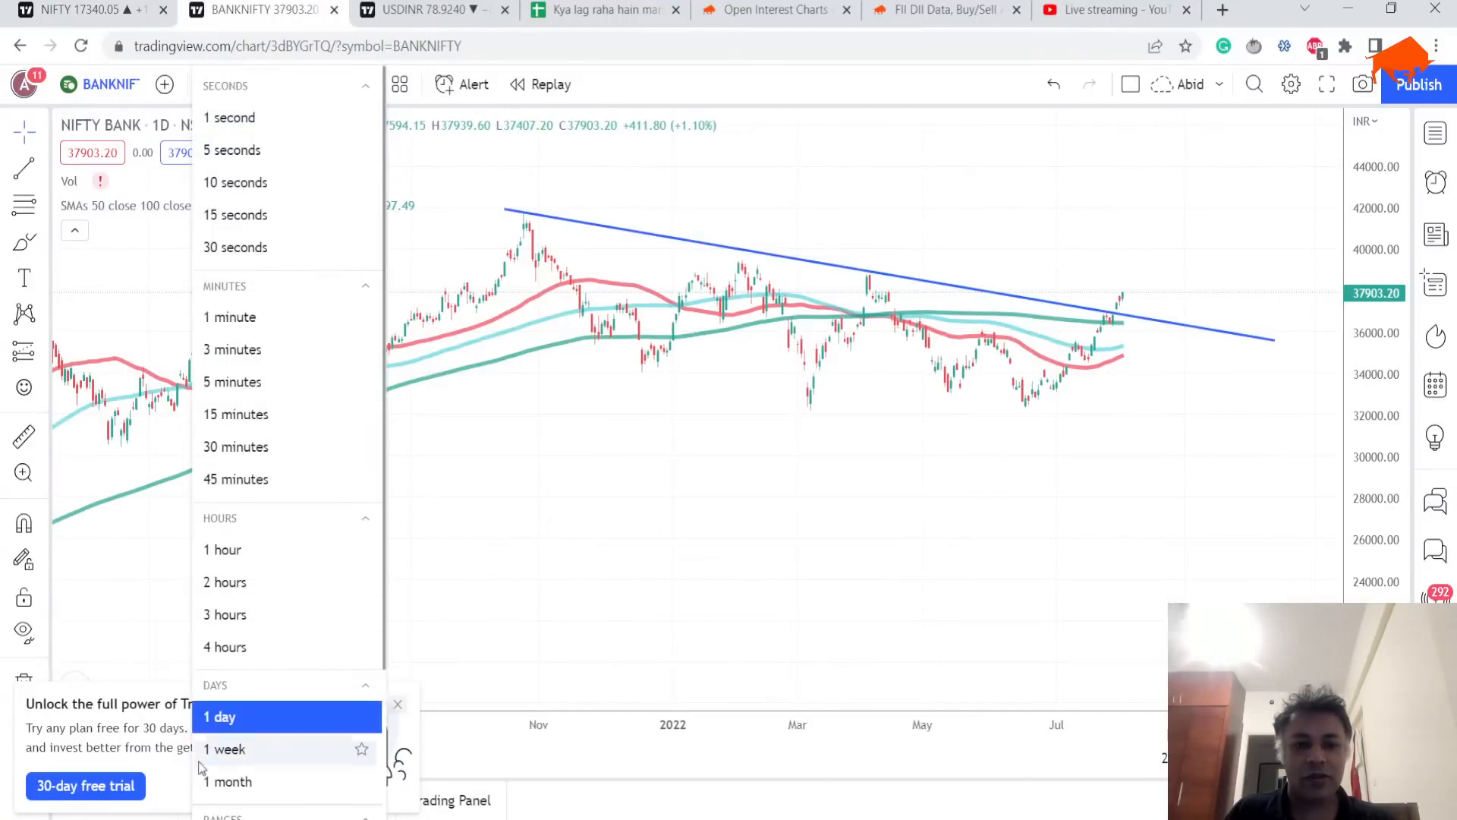
pyautogui.click(229, 780)
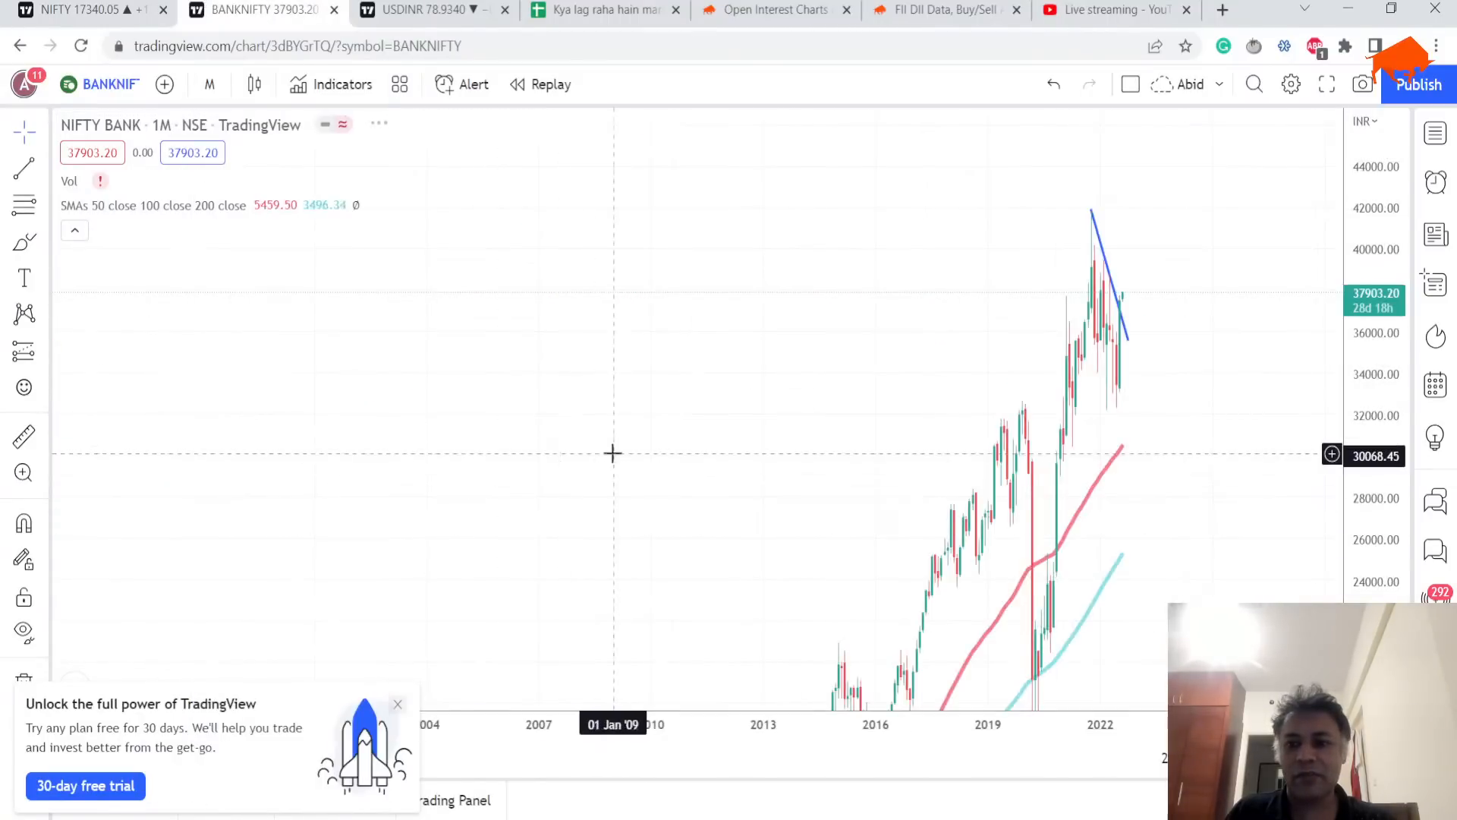
pyautogui.scroll(4, 613, 454)
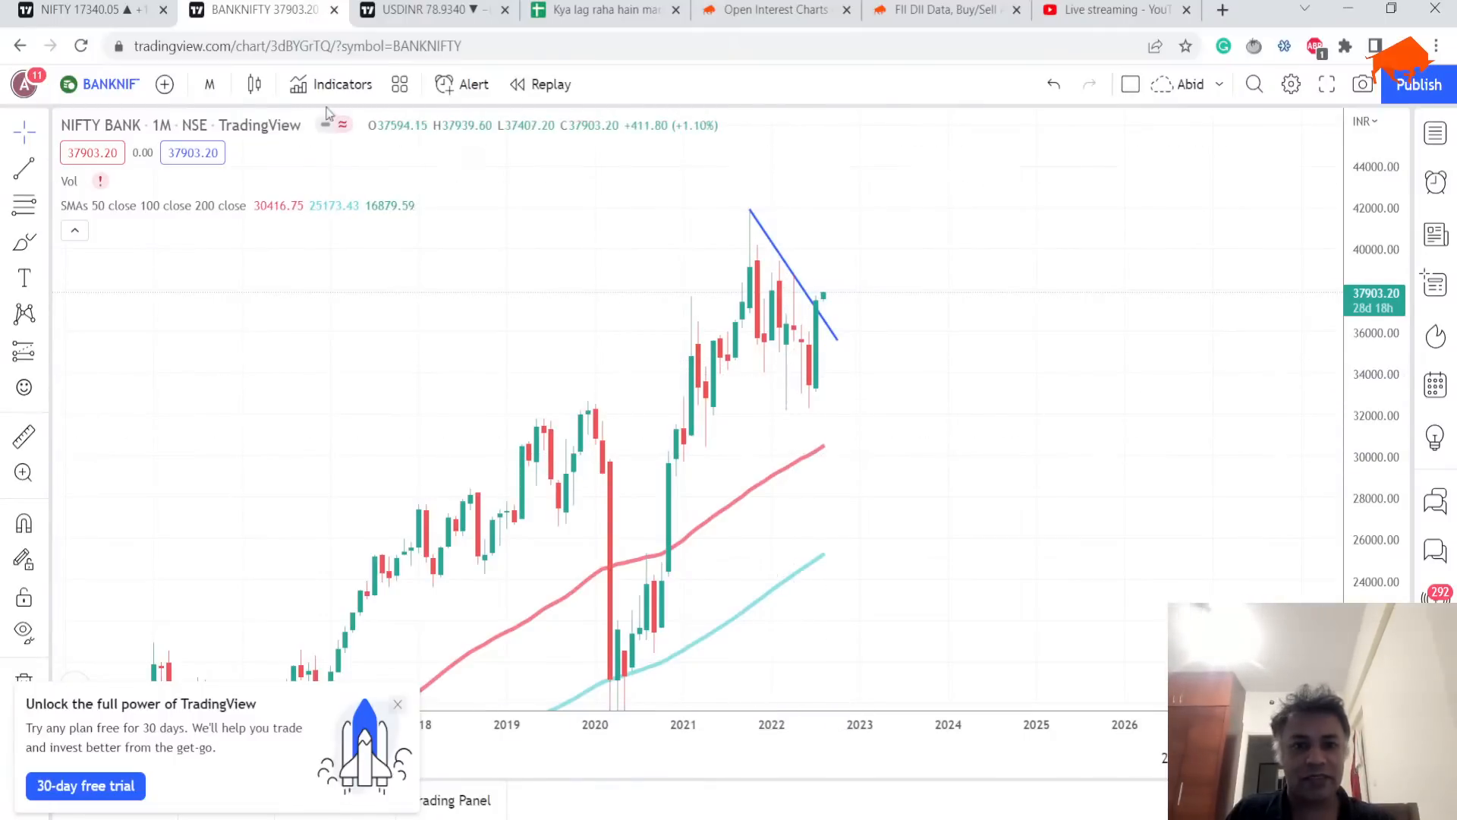
pyautogui.click(421, 9)
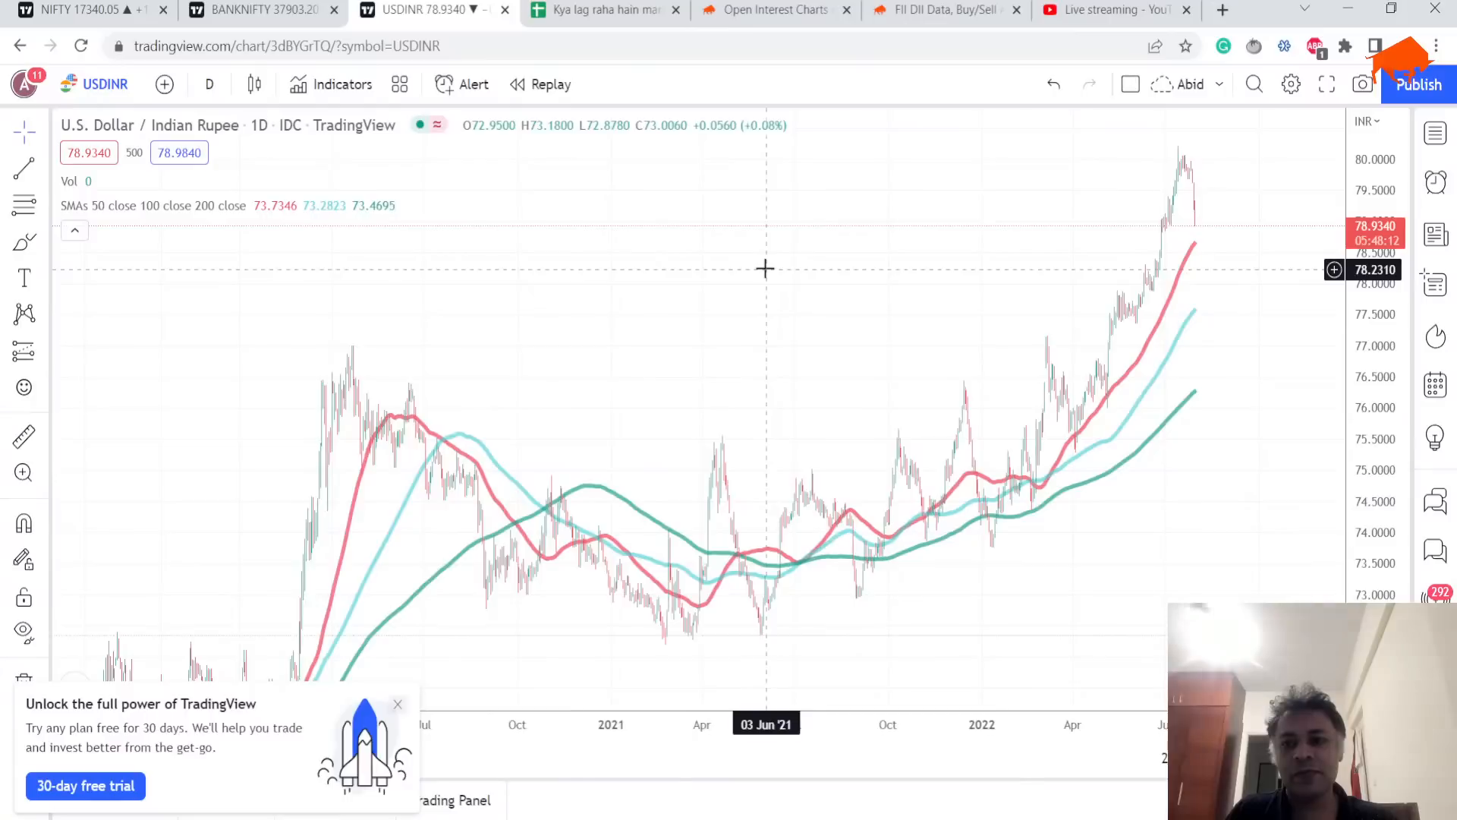
pyautogui.scroll(5, 764, 268)
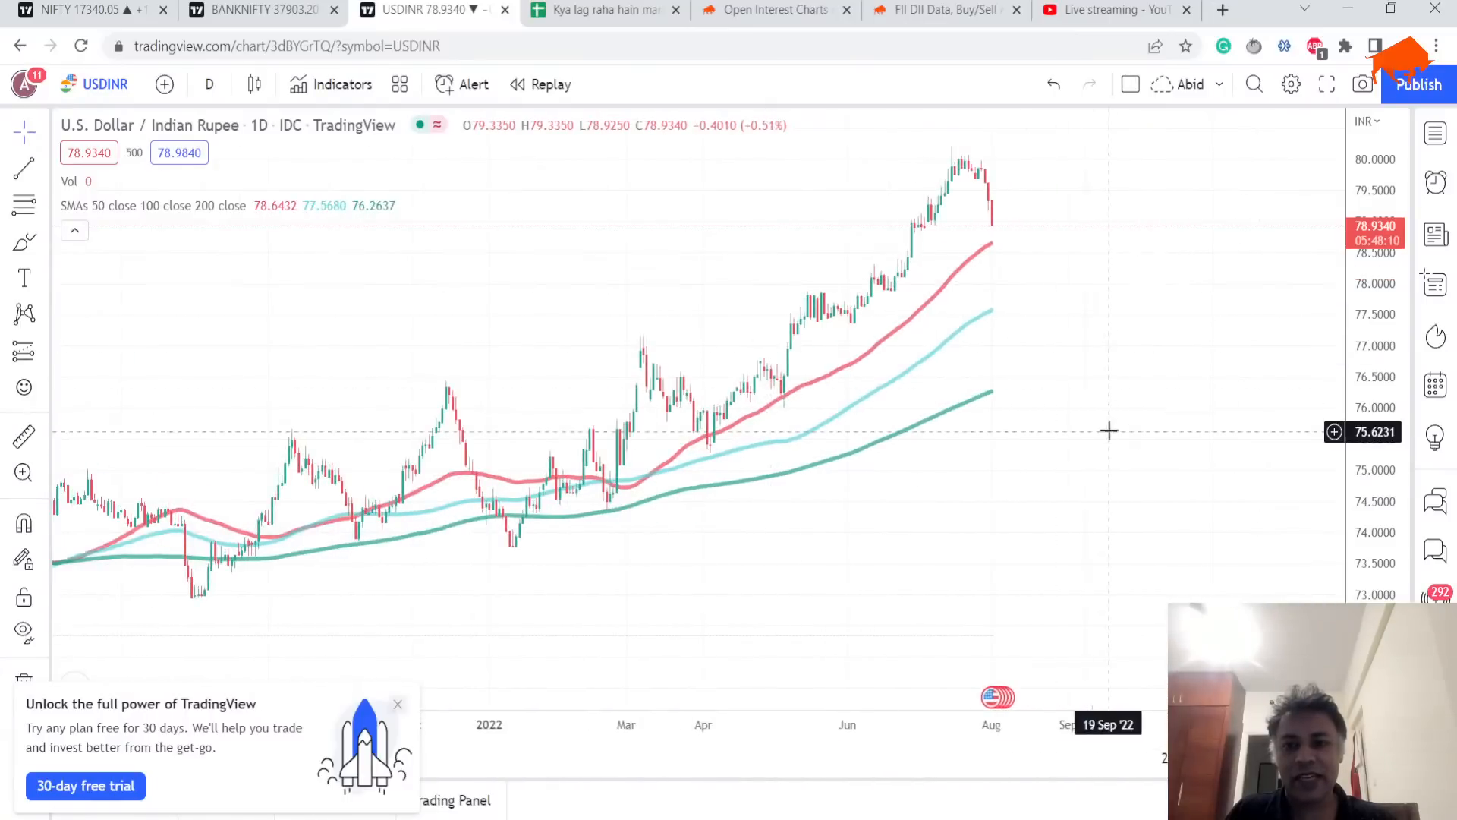
pyautogui.scroll(2, 1114, 430)
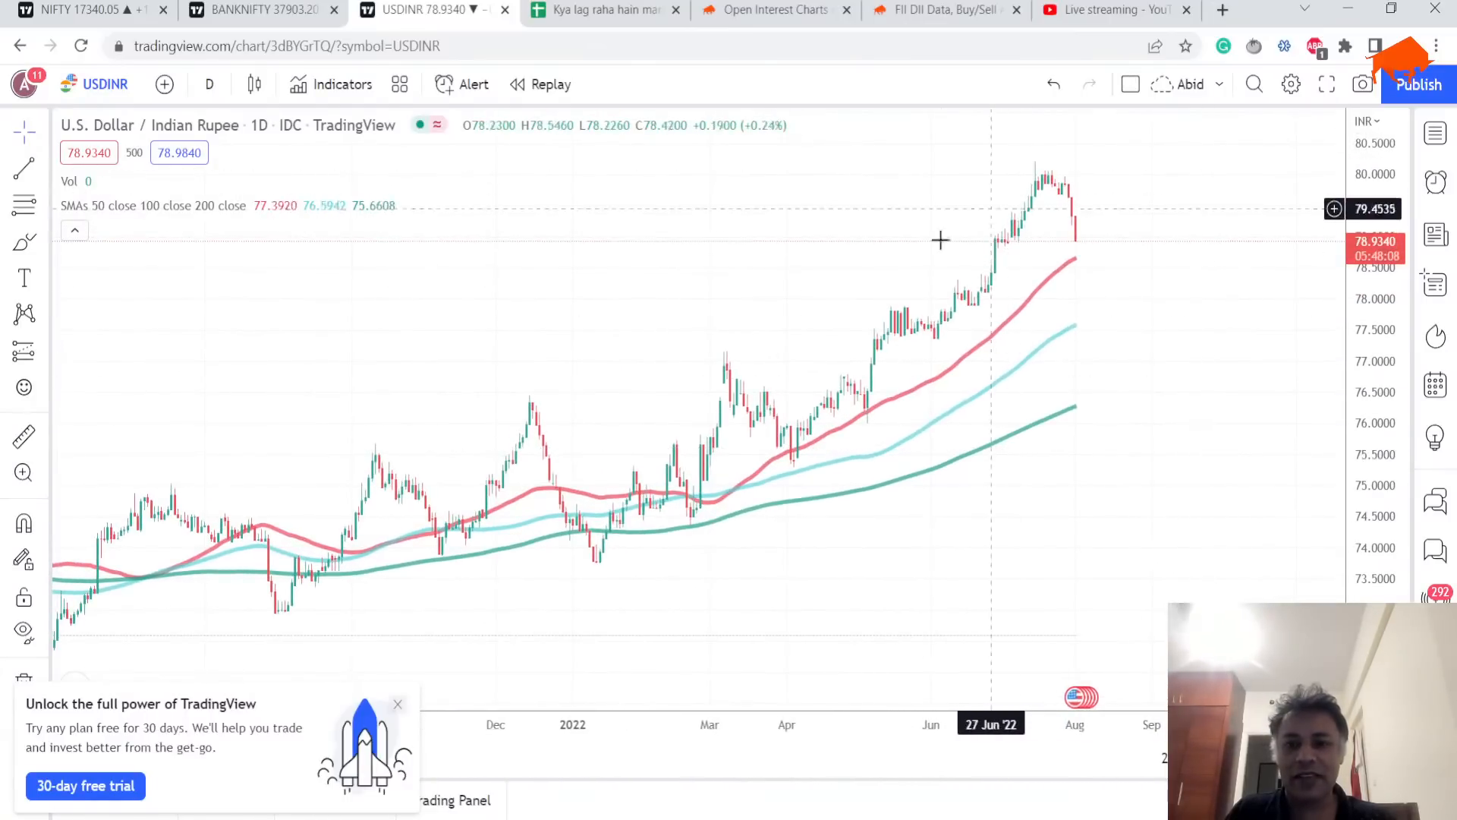
pyautogui.scroll(-2, 932, 258)
pyautogui.scroll(1, 923, 259)
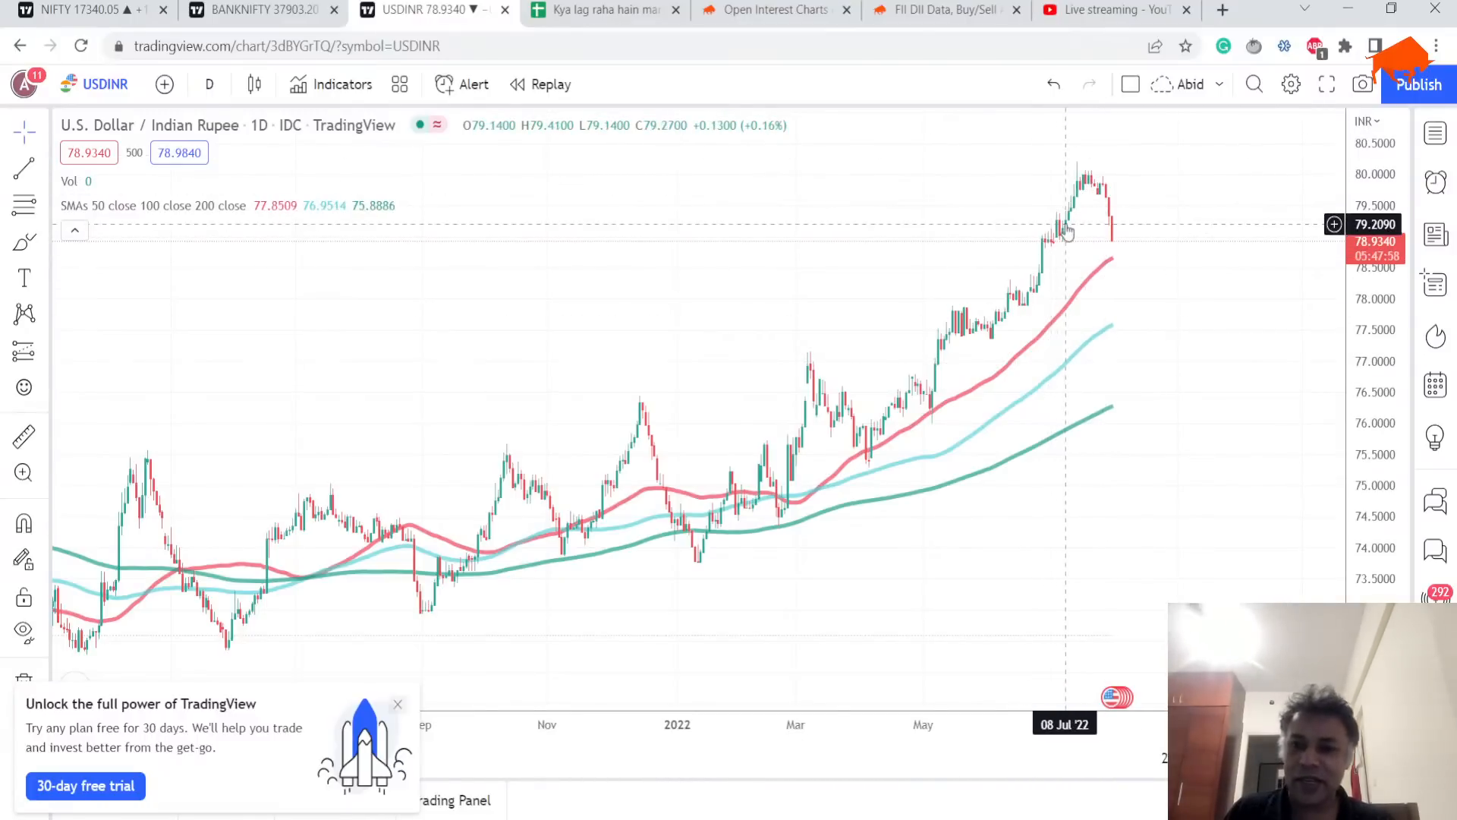
pyautogui.scroll(-2, 1069, 251)
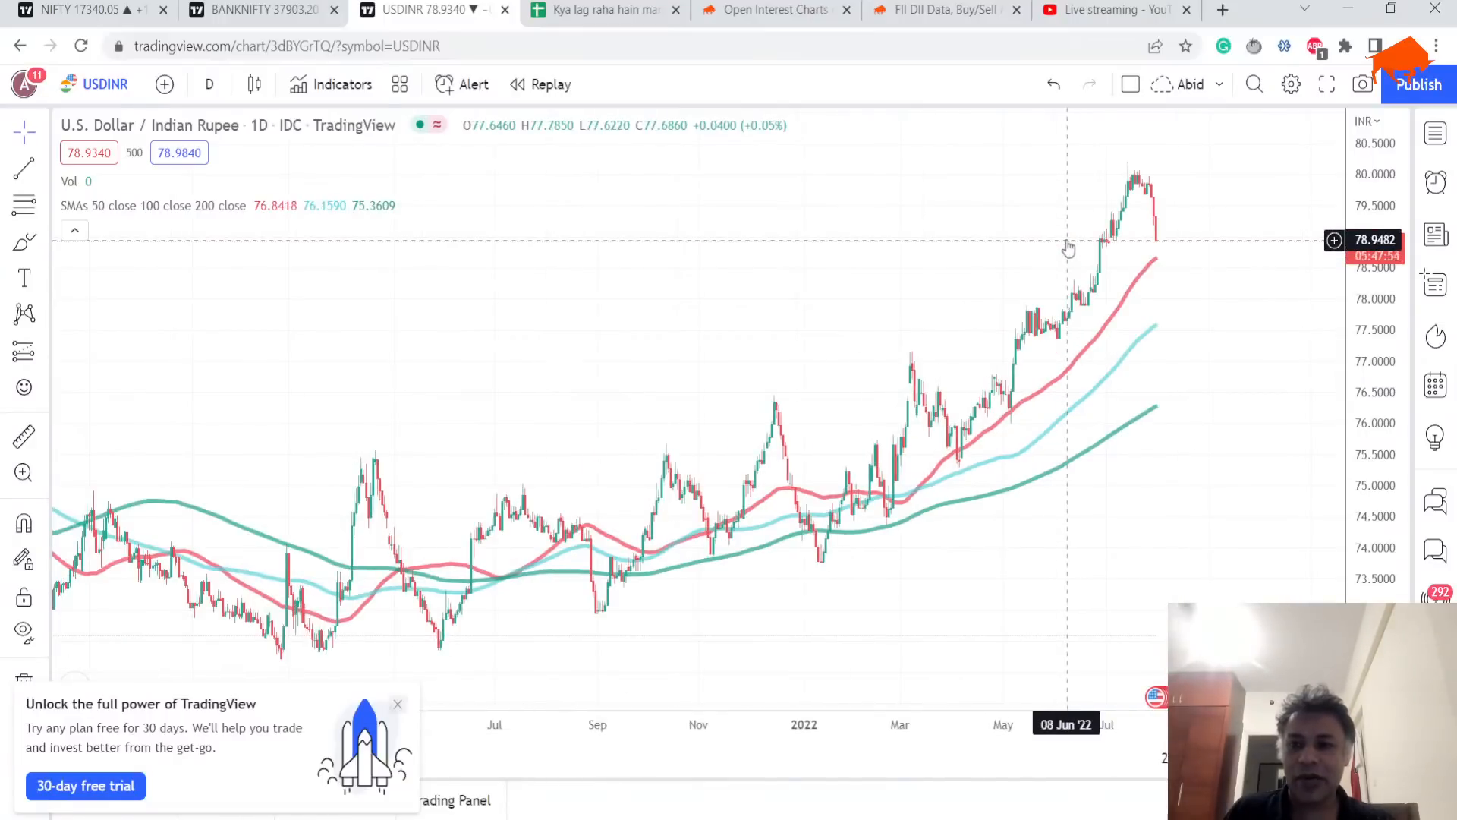
pyautogui.scroll(-2, 1067, 248)
pyautogui.scroll(3, 1118, 271)
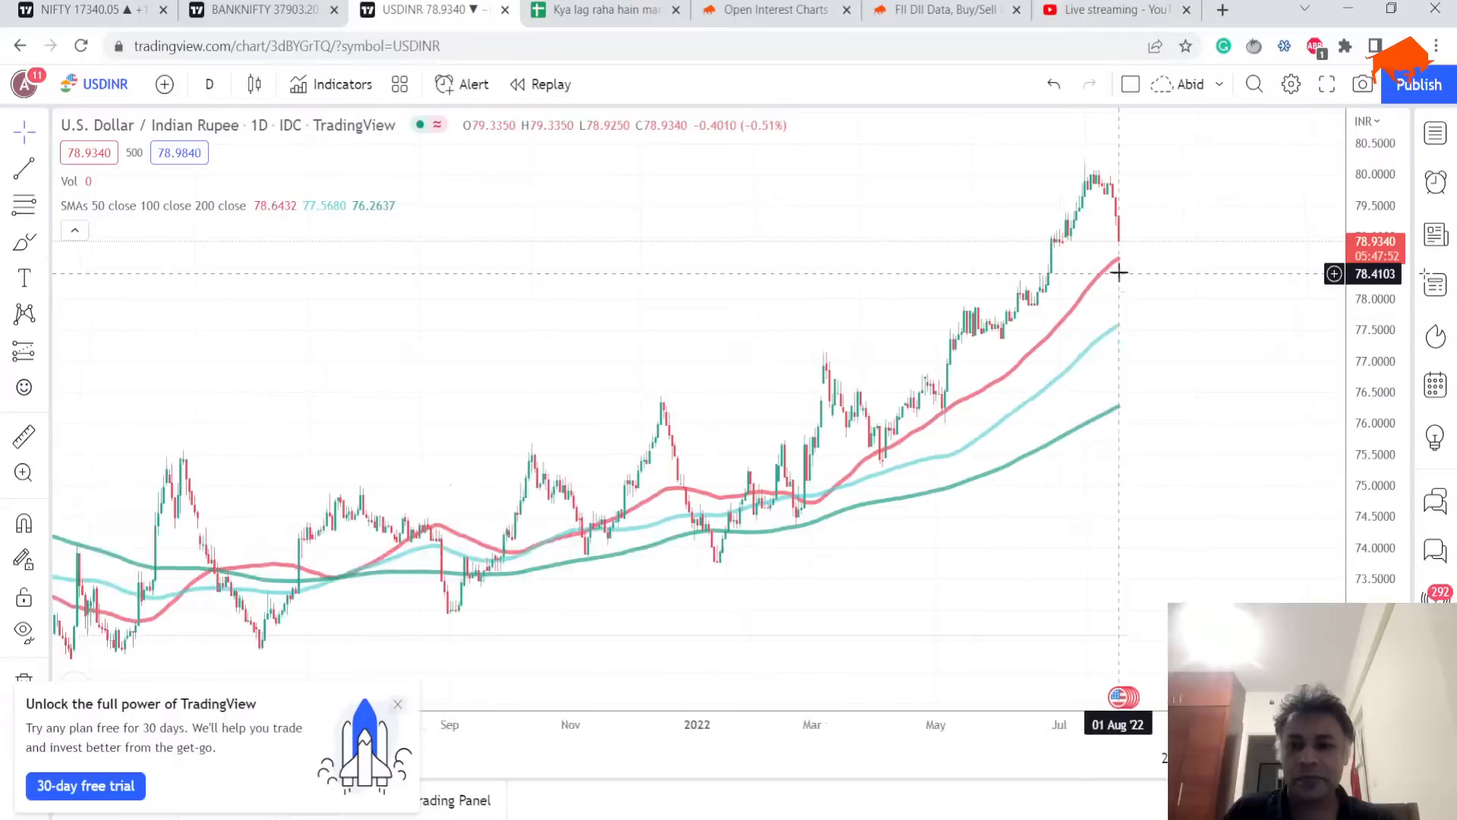
pyautogui.scroll(1, 1119, 271)
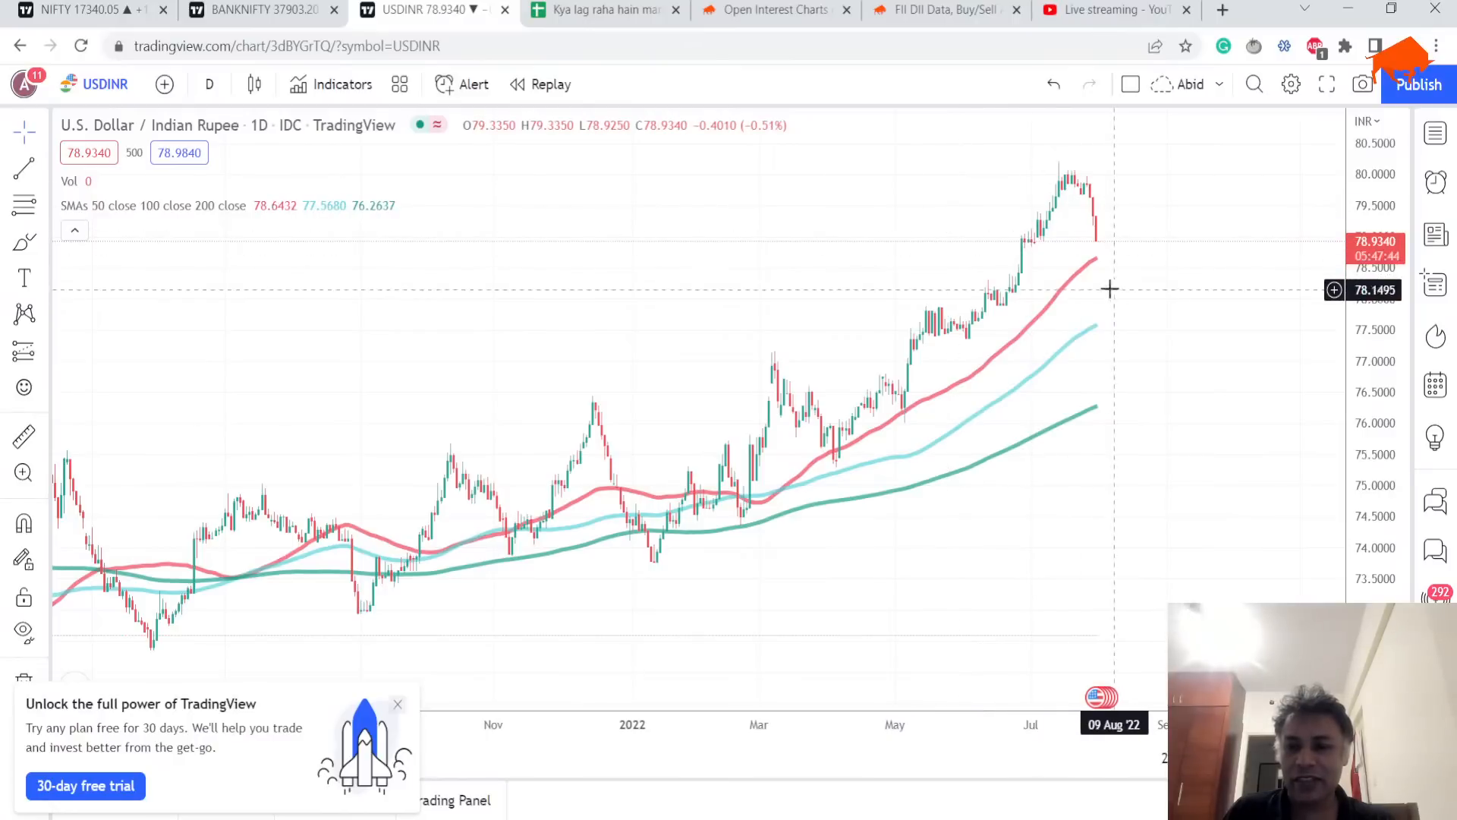
pyautogui.click(209, 85)
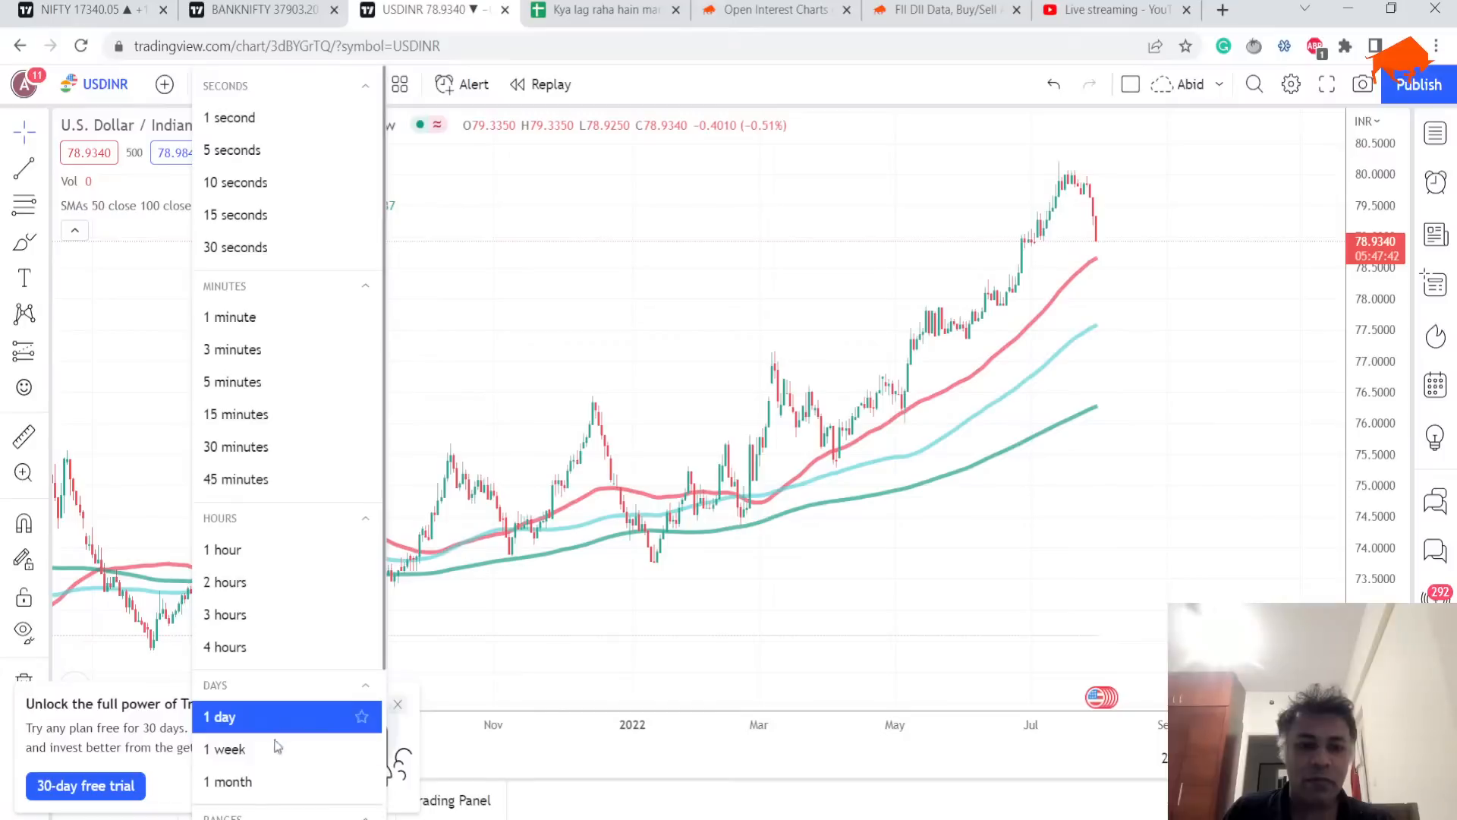
pyautogui.click(225, 749)
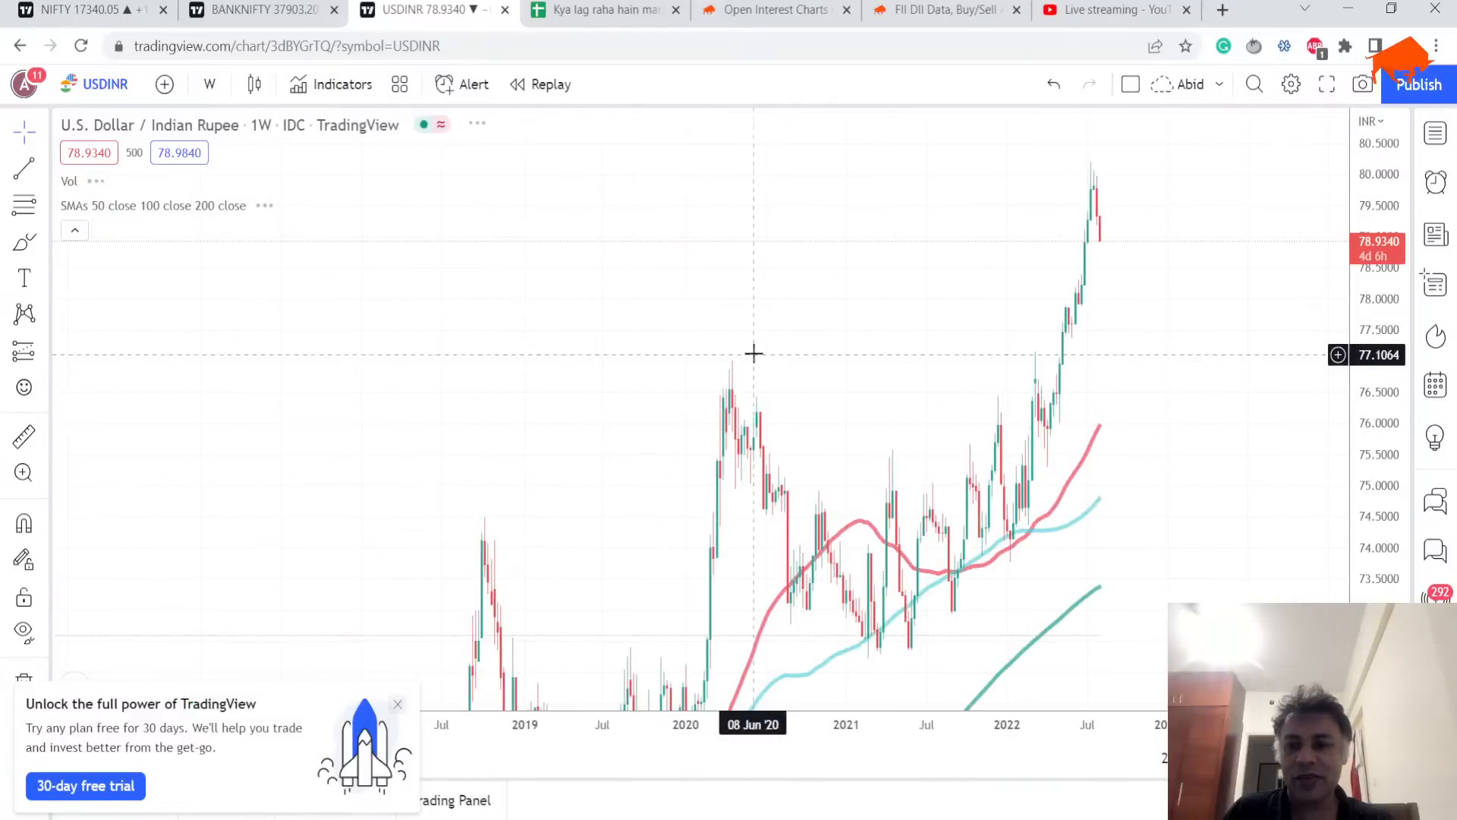
pyautogui.scroll(3, 753, 353)
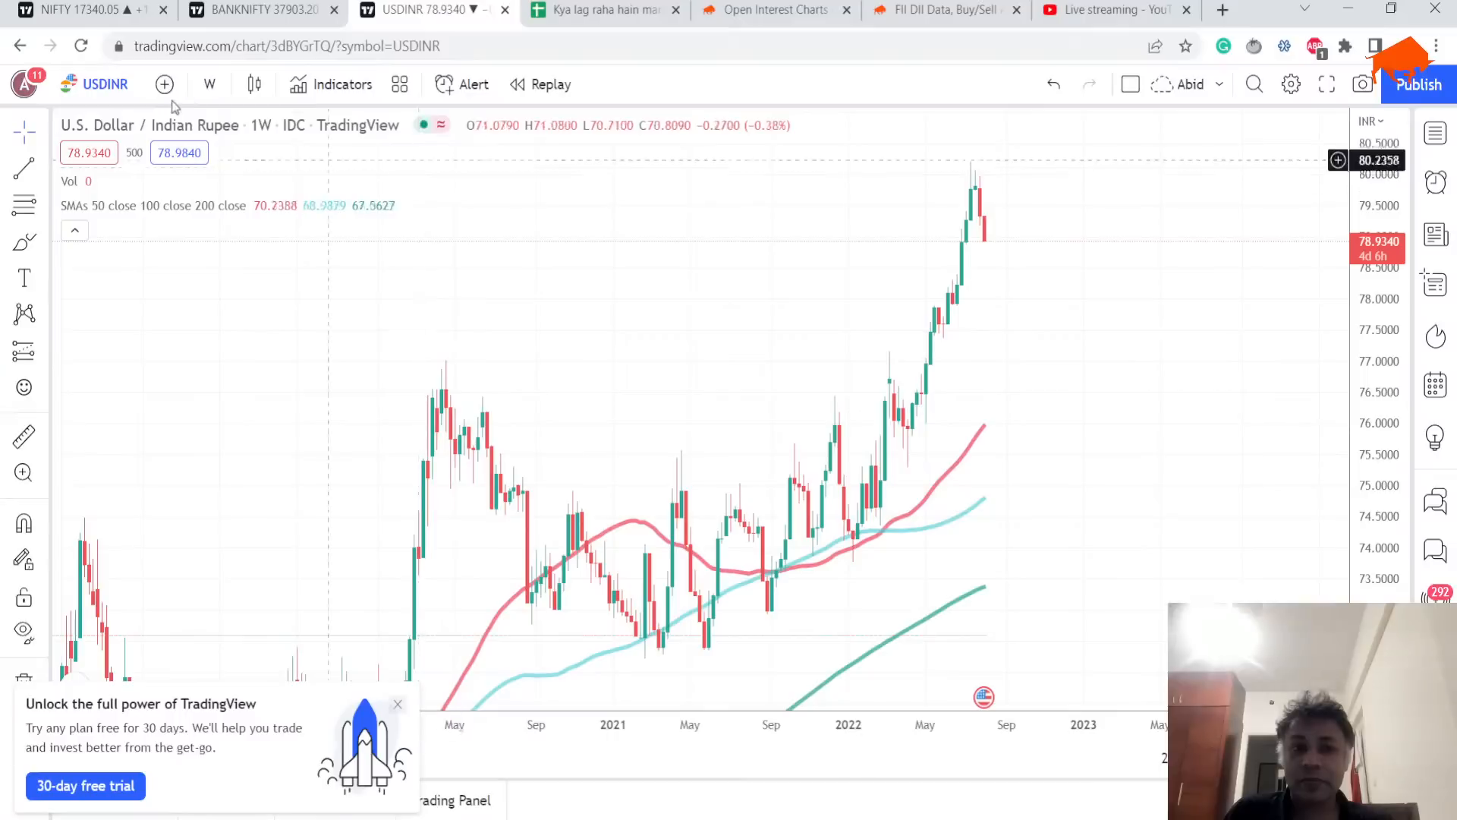
pyautogui.click(210, 83)
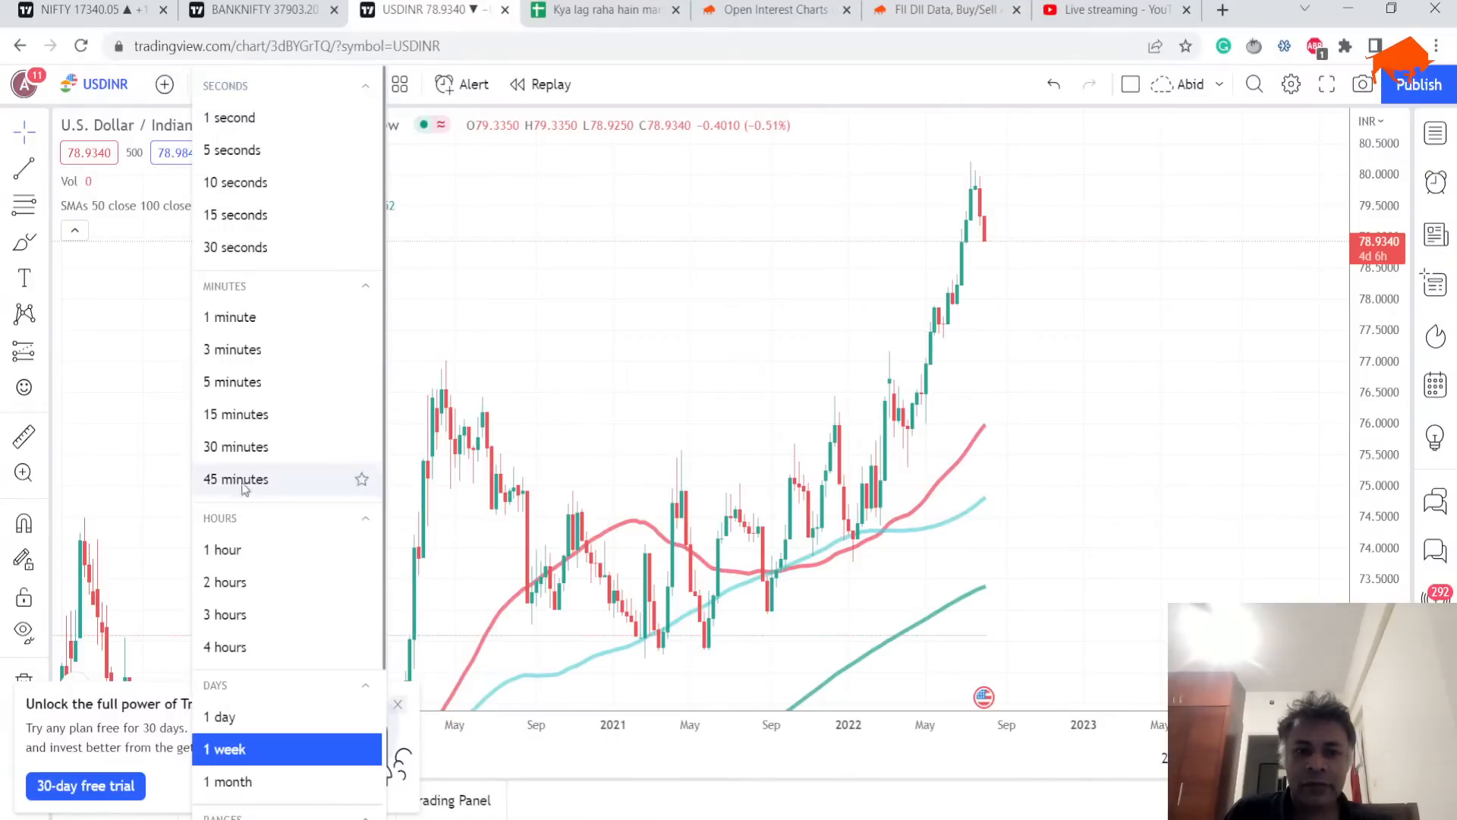
pyautogui.click(220, 716)
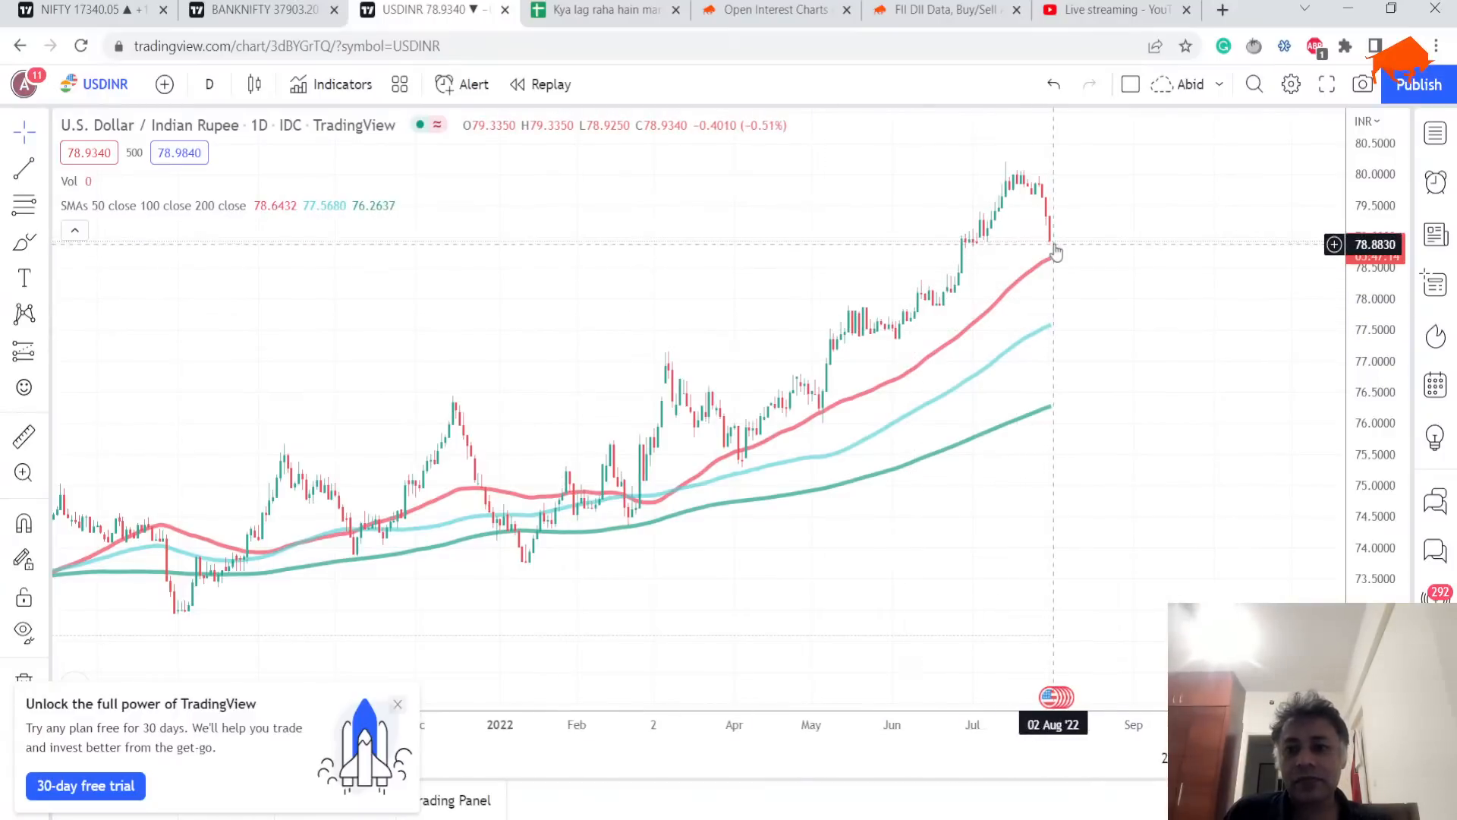
pyautogui.scroll(-2, 1055, 248)
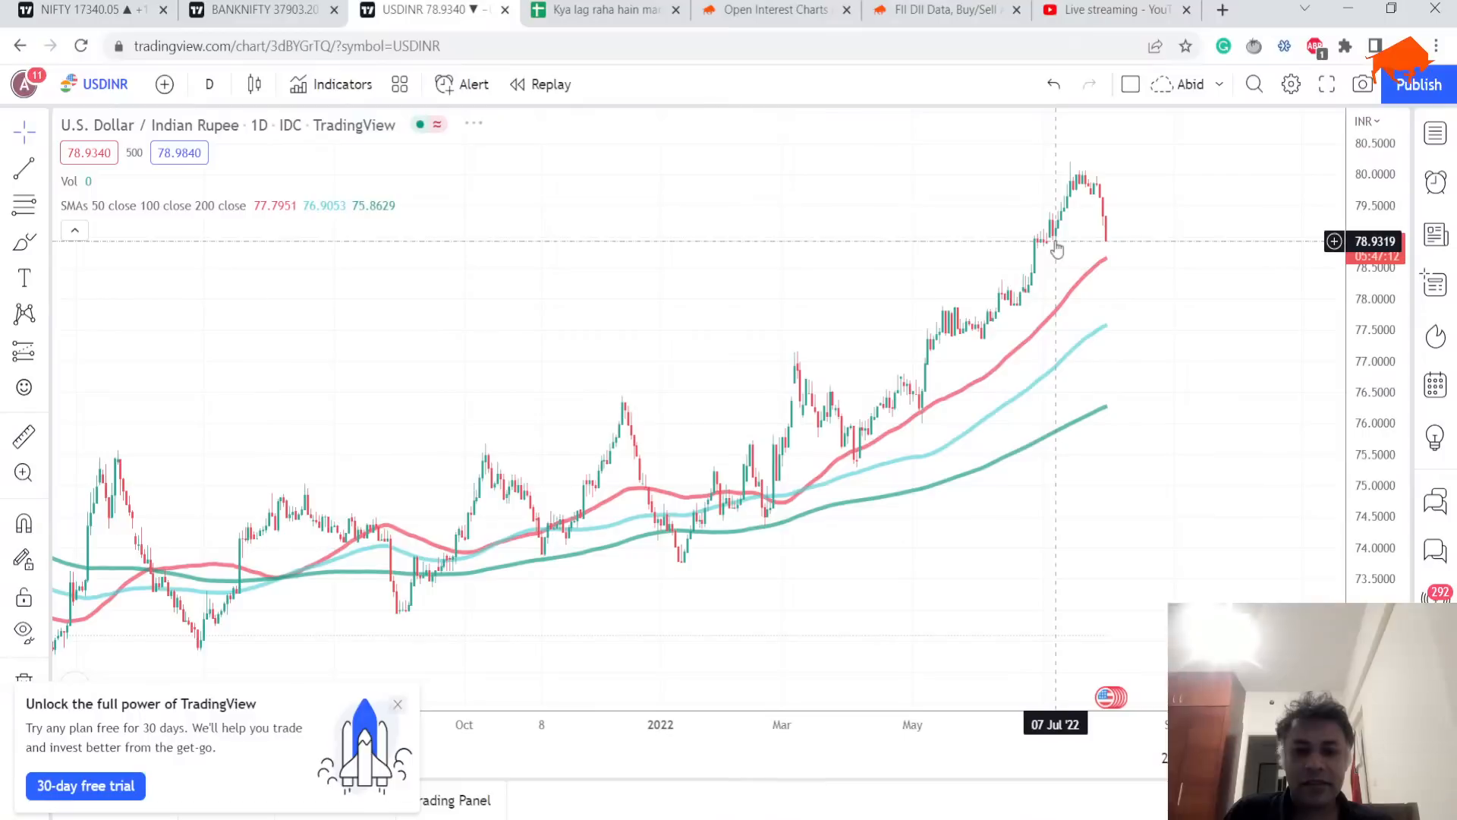
pyautogui.scroll(-1, 1056, 249)
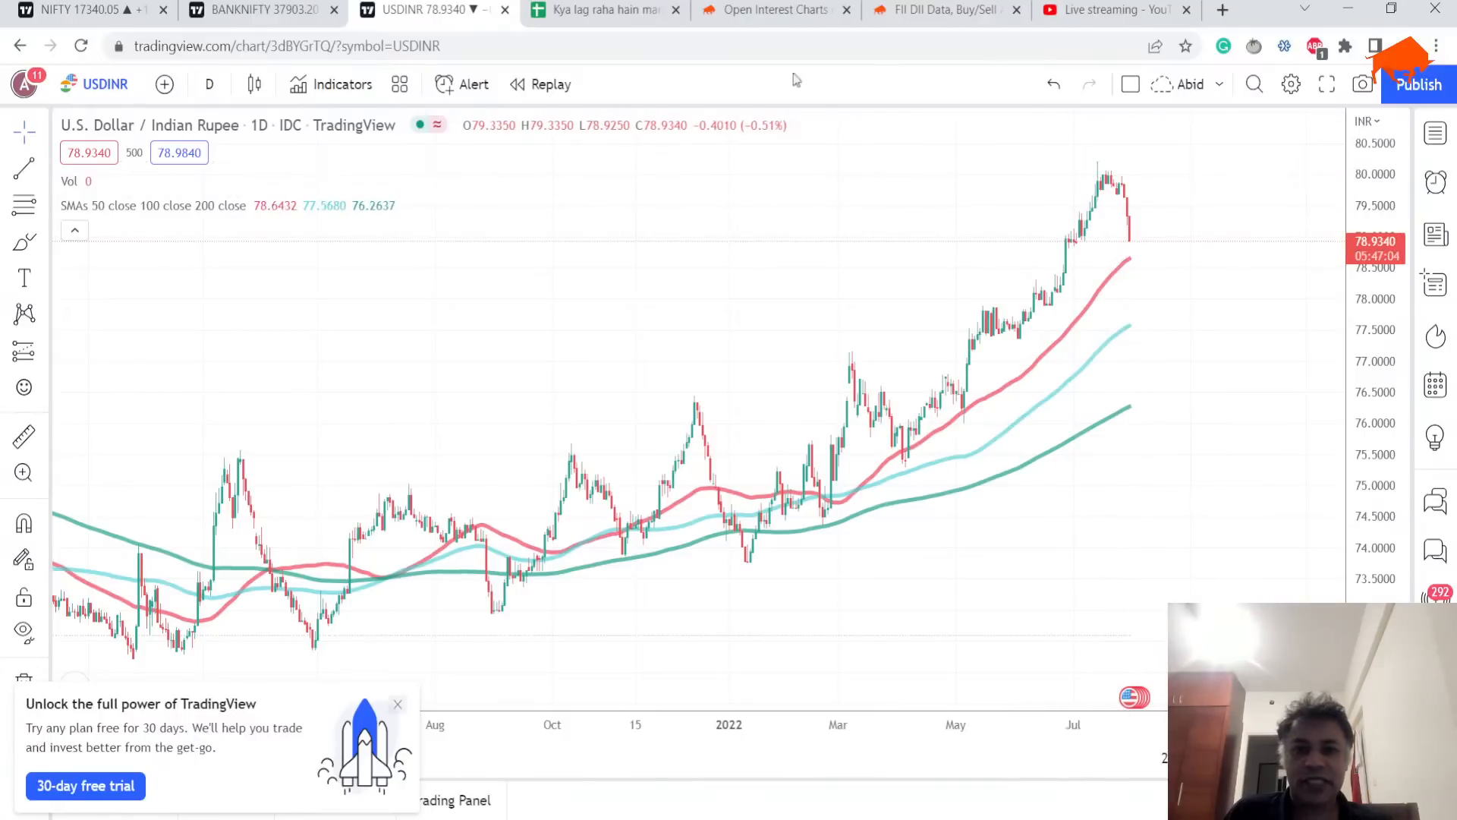
# Step: Check the FII and Verdict notes in the spreadsheet, then return to the NIFTY 50 chart
pyautogui.click(603, 10)
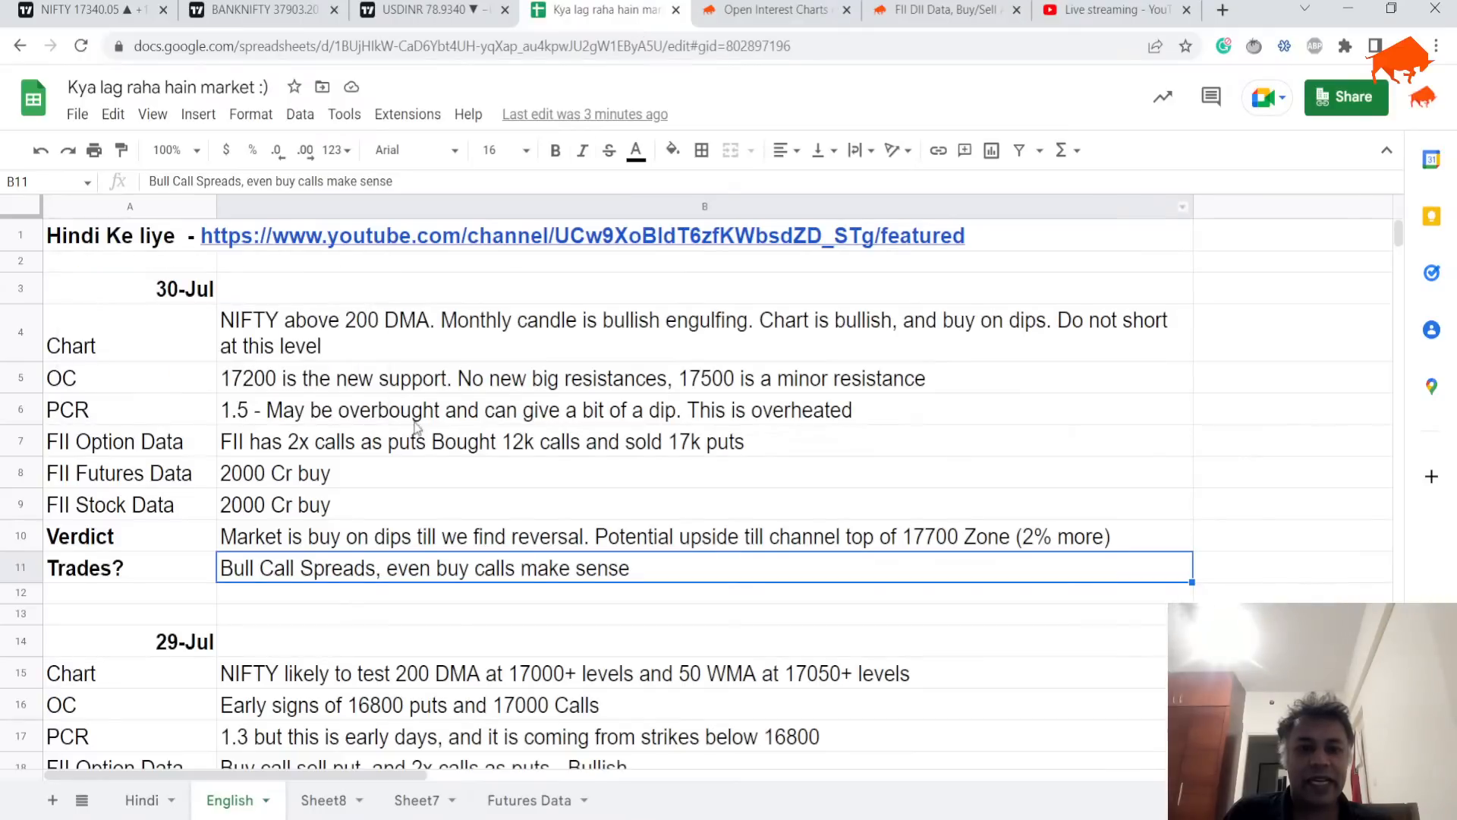
pyautogui.press('Up')
pyautogui.press('Up')
pyautogui.press('Up')
pyautogui.press('Down')
pyautogui.press('Down')
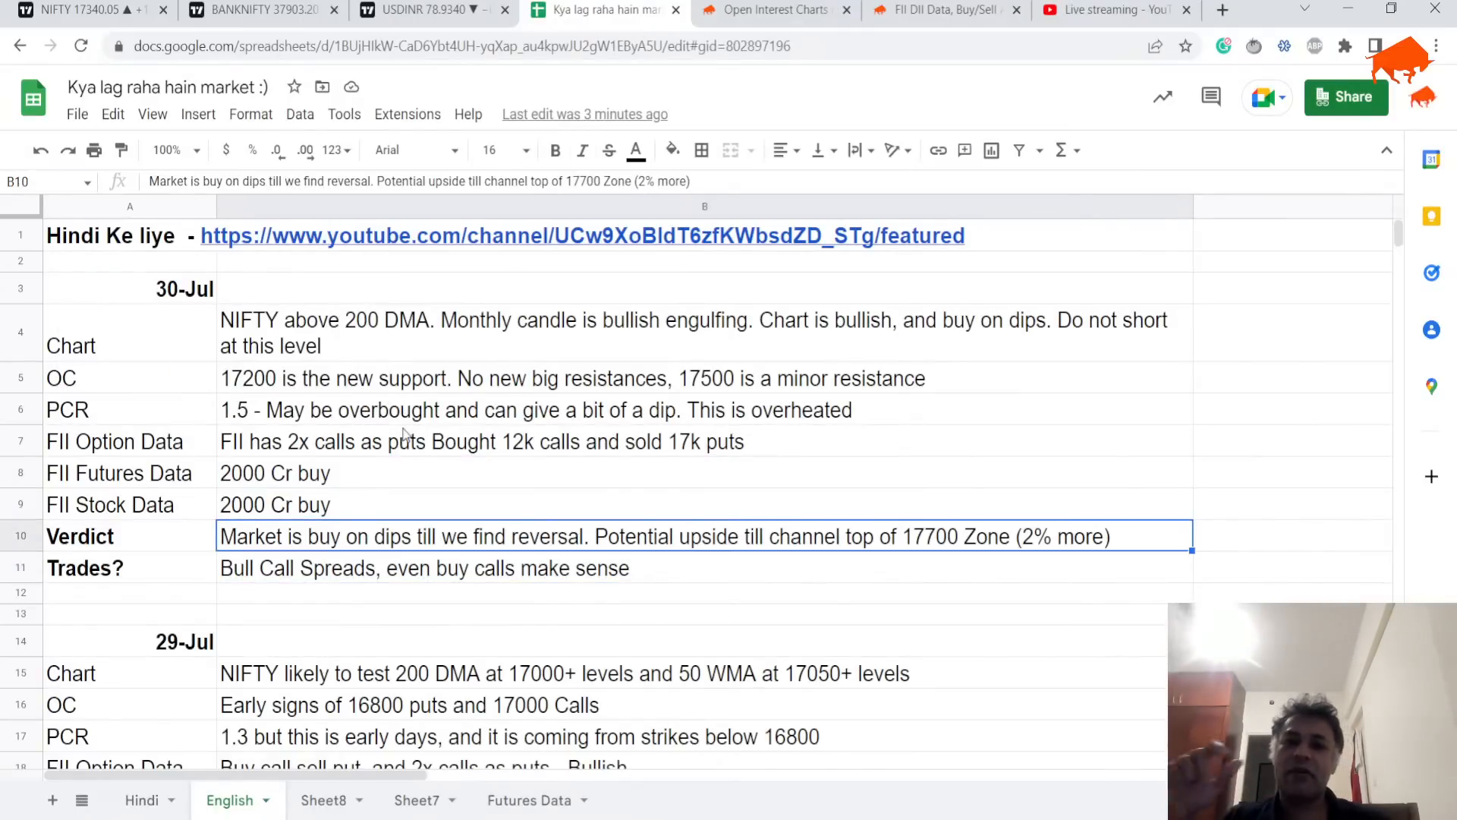
pyautogui.click(52, 9)
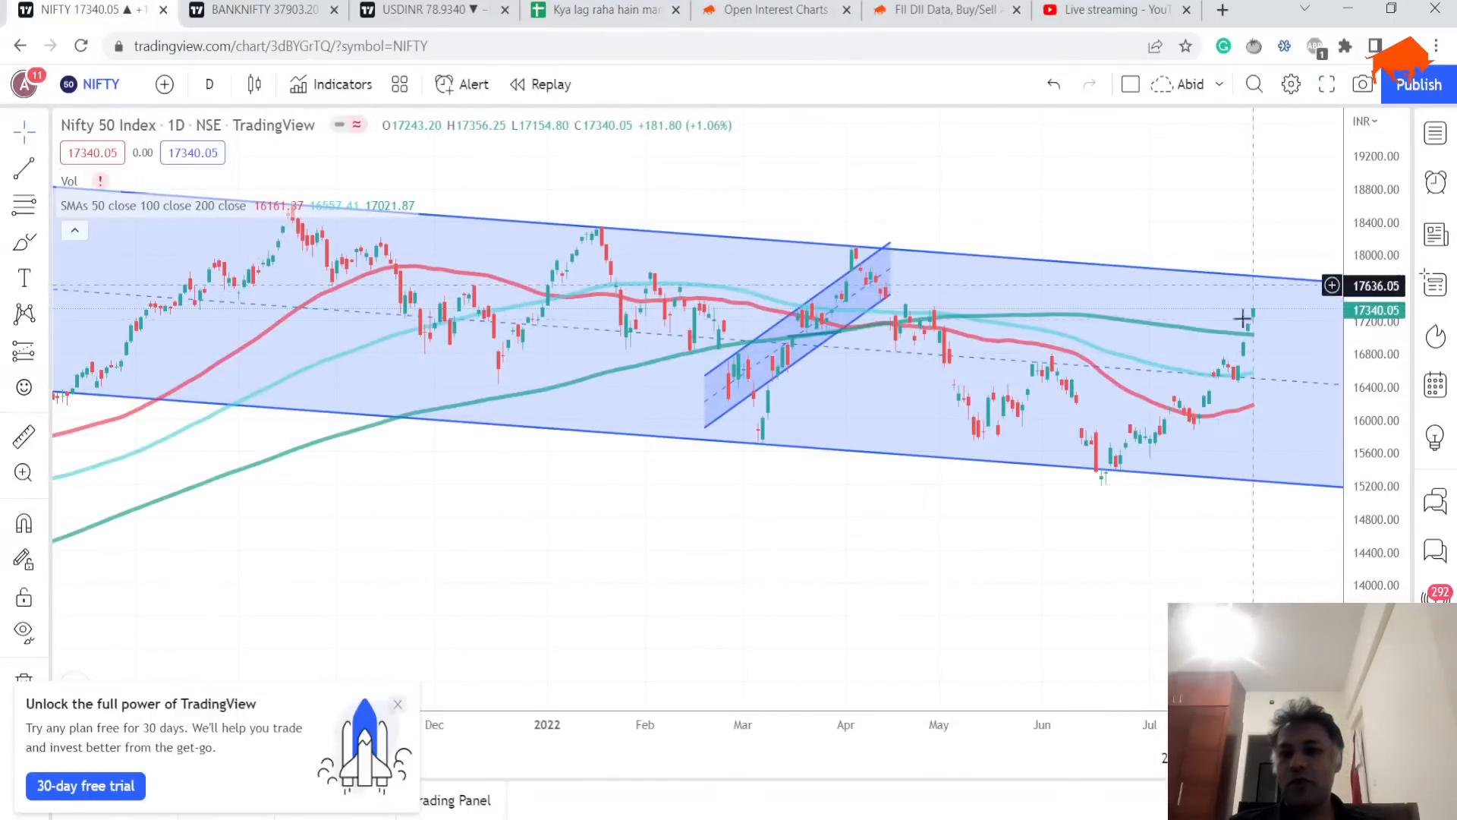
pyautogui.moveTo(1098, 510); pyautogui.dragTo(1013, 507)
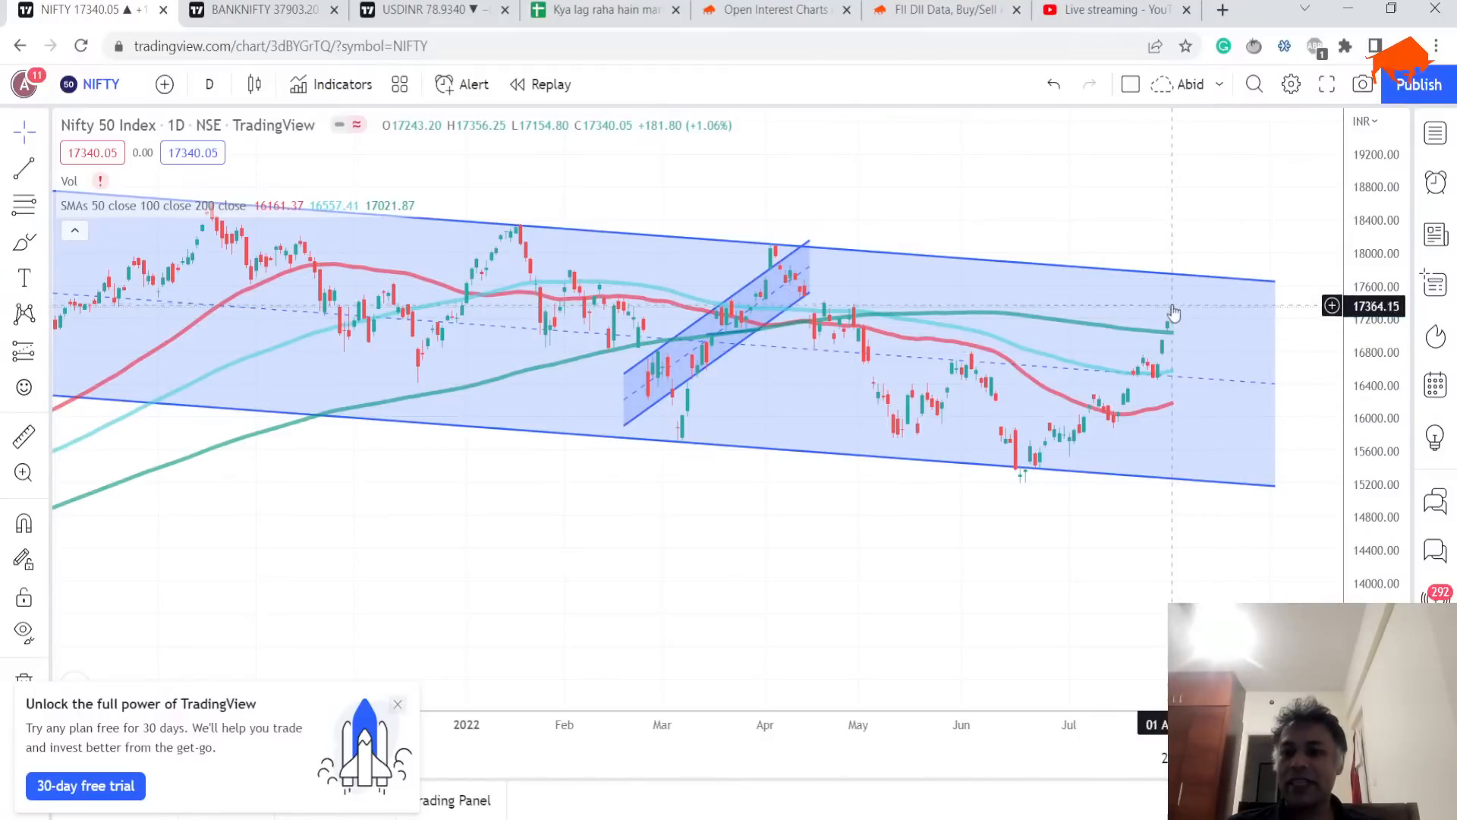
pyautogui.click(1177, 276)
pyautogui.press('Escape')
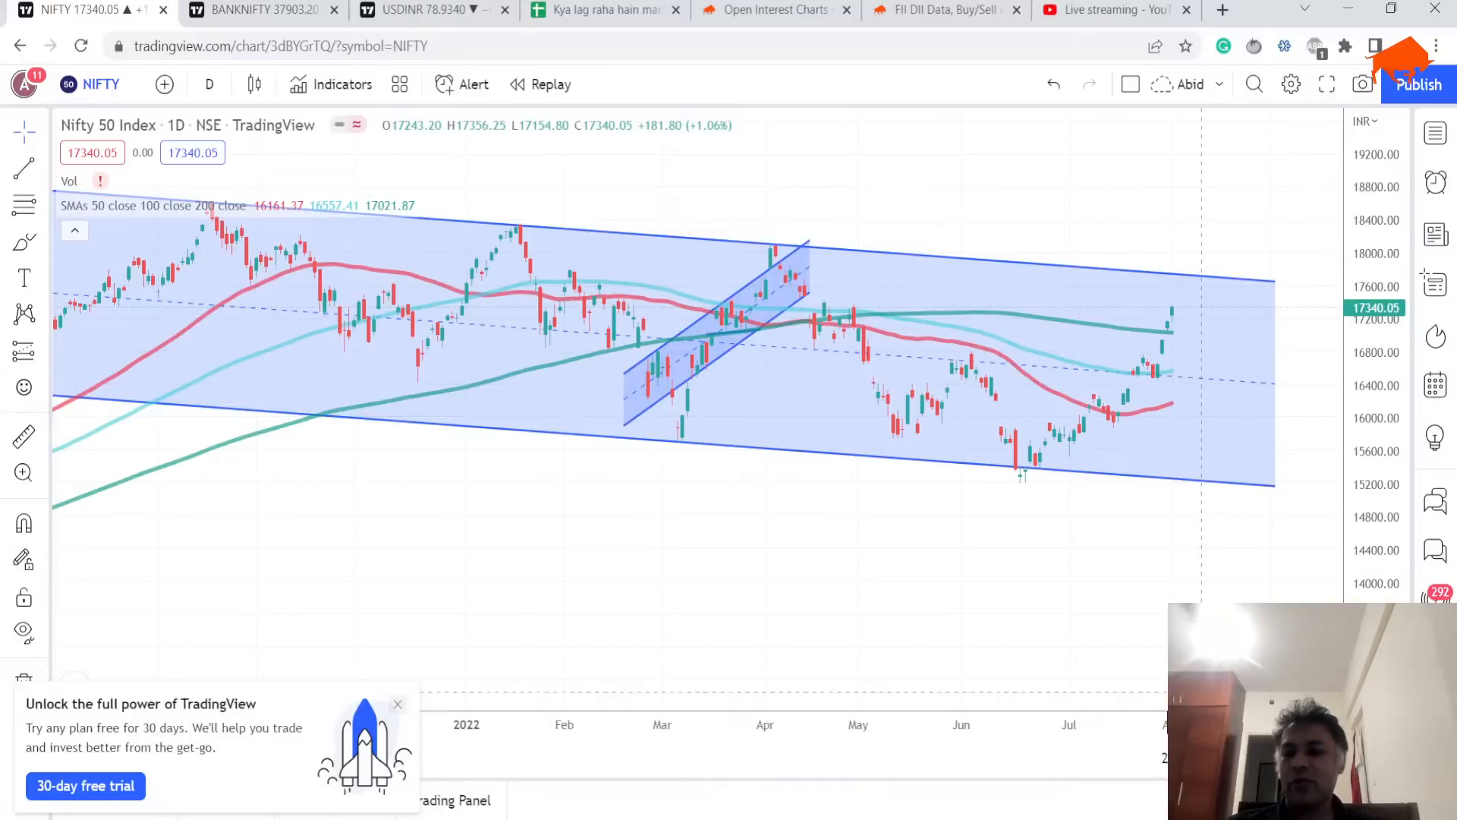
pyautogui.click(1180, 283)
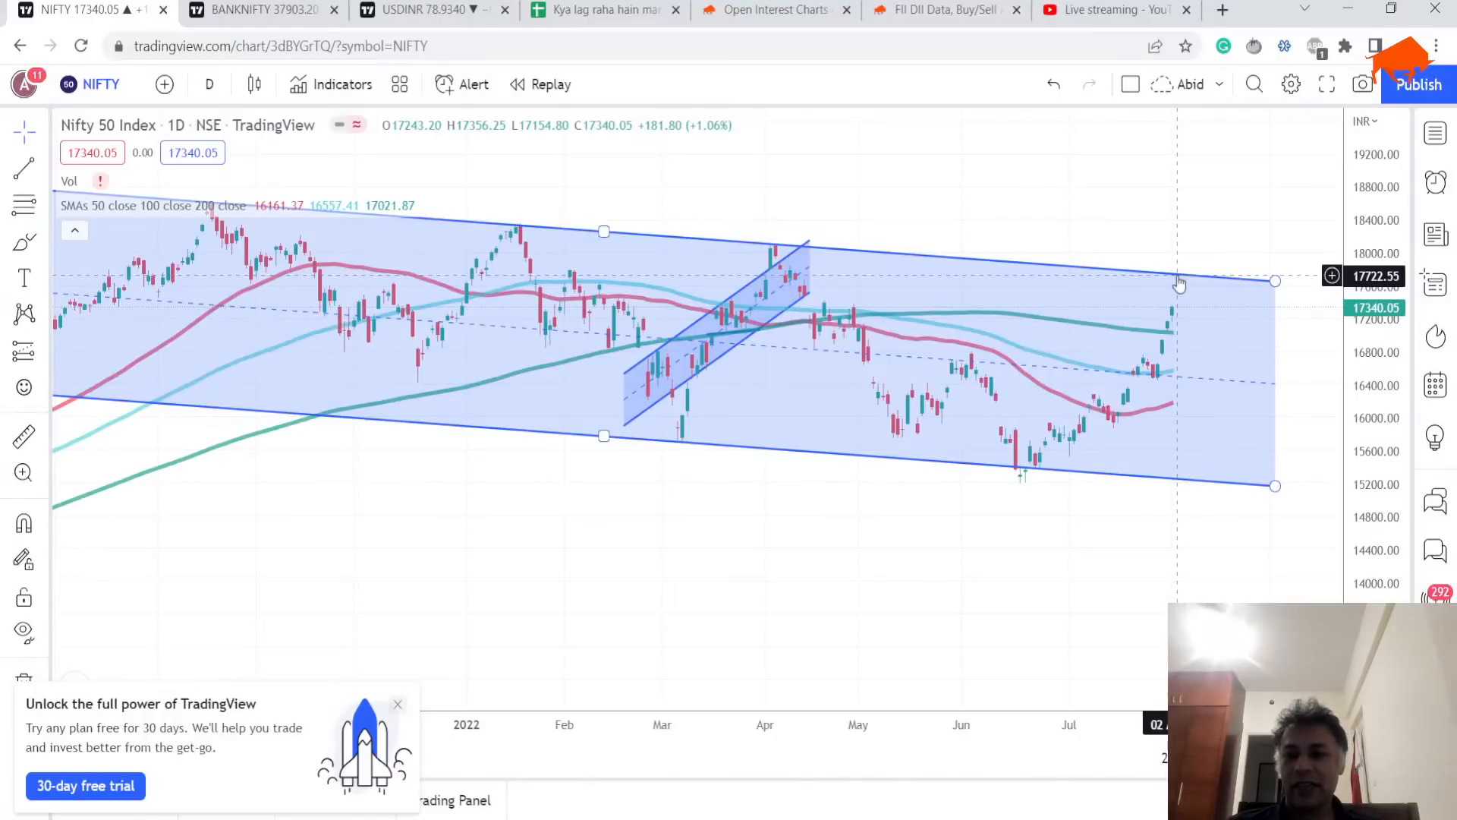
pyautogui.click(1177, 332)
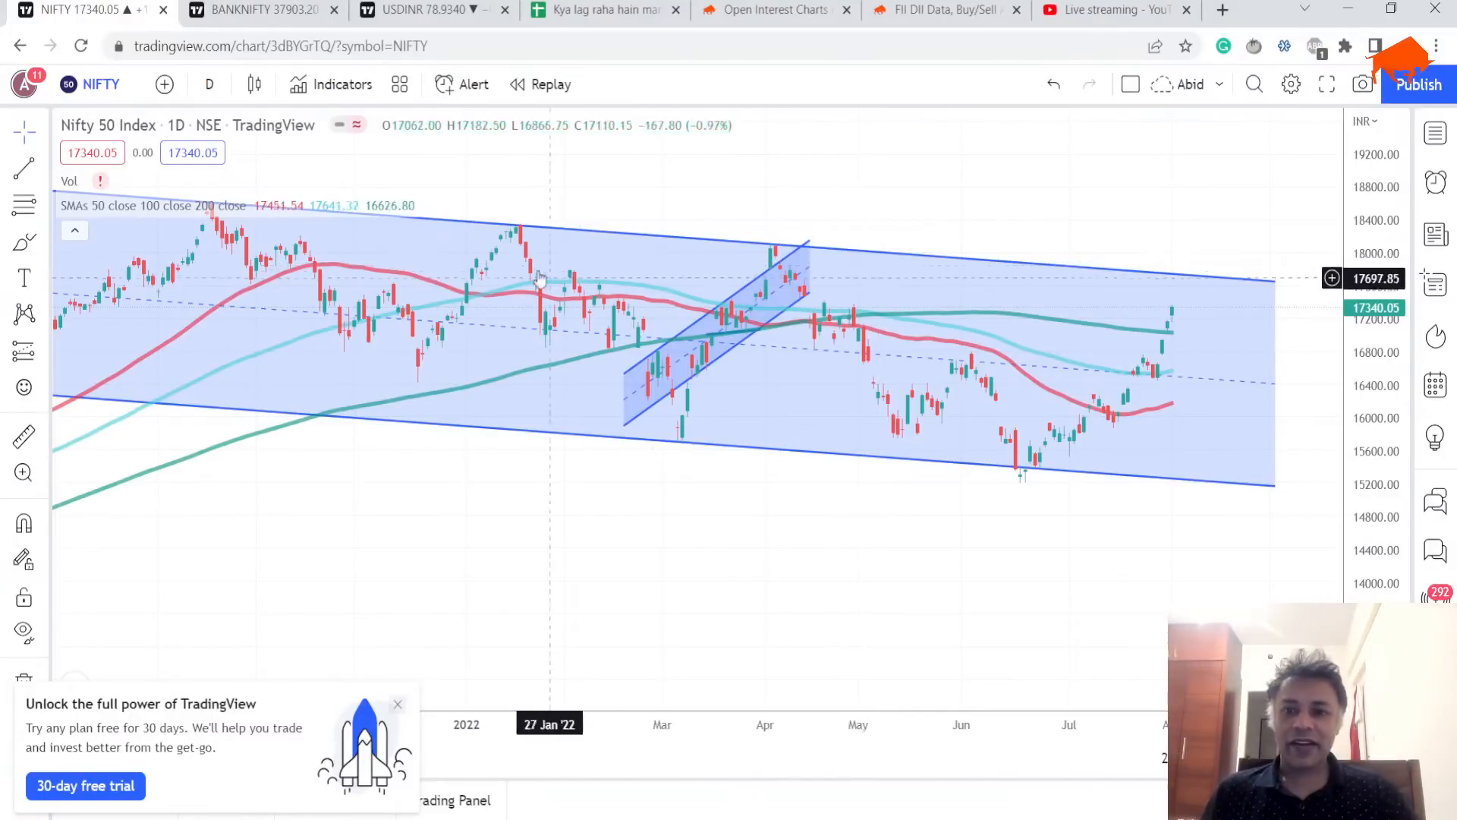
# Step: Launch the Strategy Builder from Sensibull's Trade menu for NIFTY
pyautogui.click(776, 9)
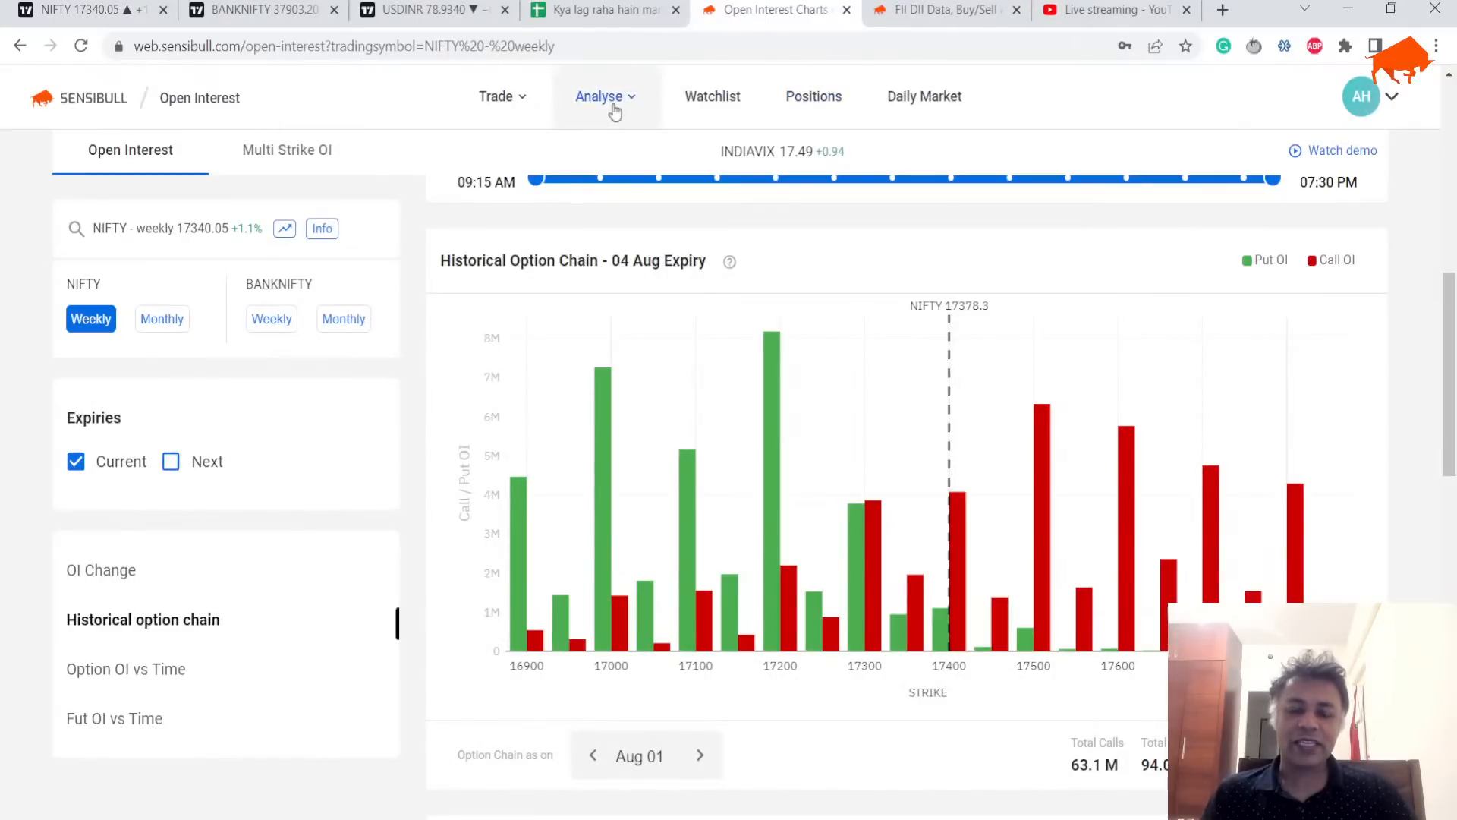
pyautogui.click(501, 97)
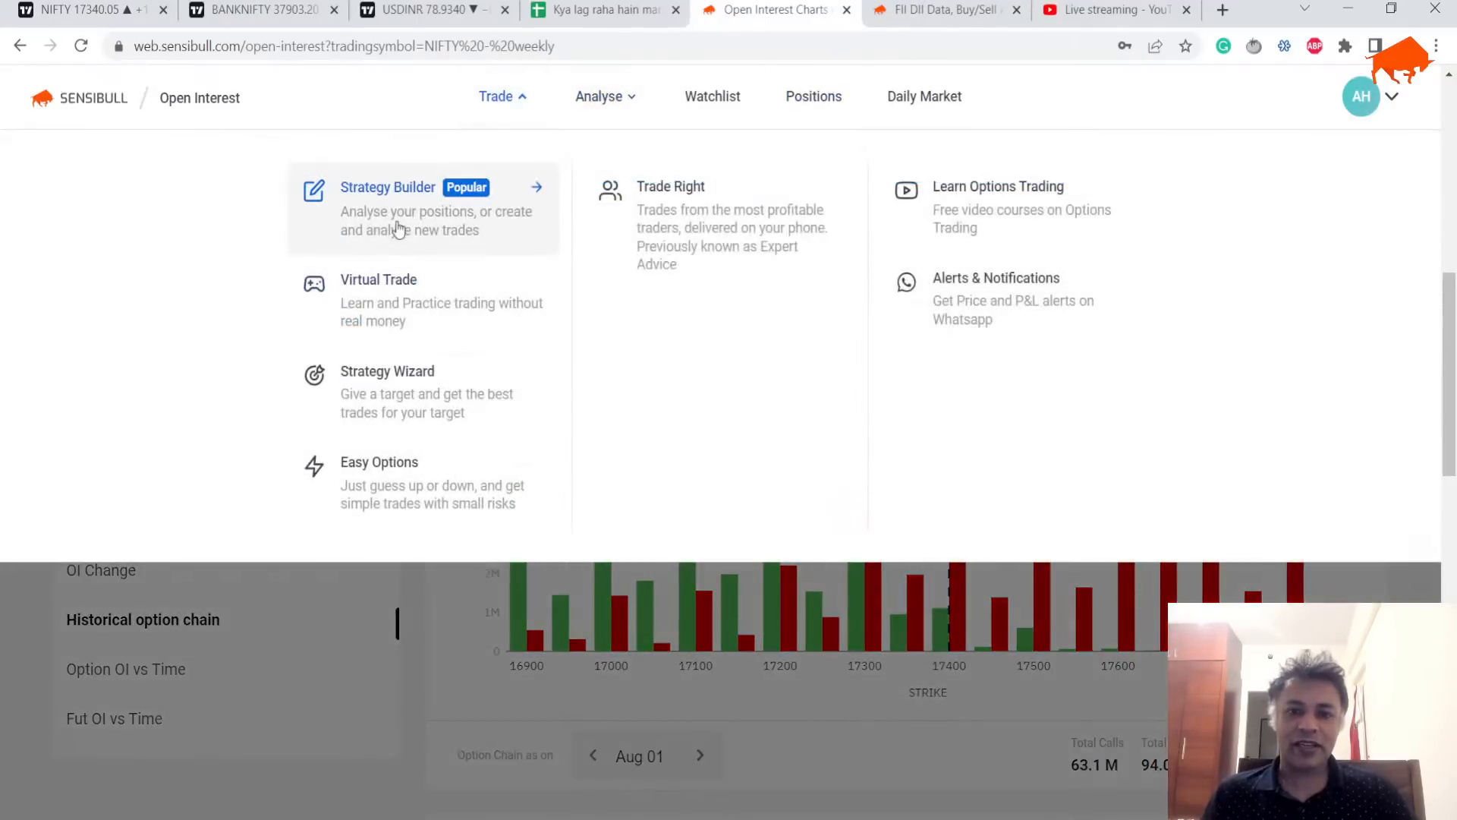
pyautogui.click(387, 187)
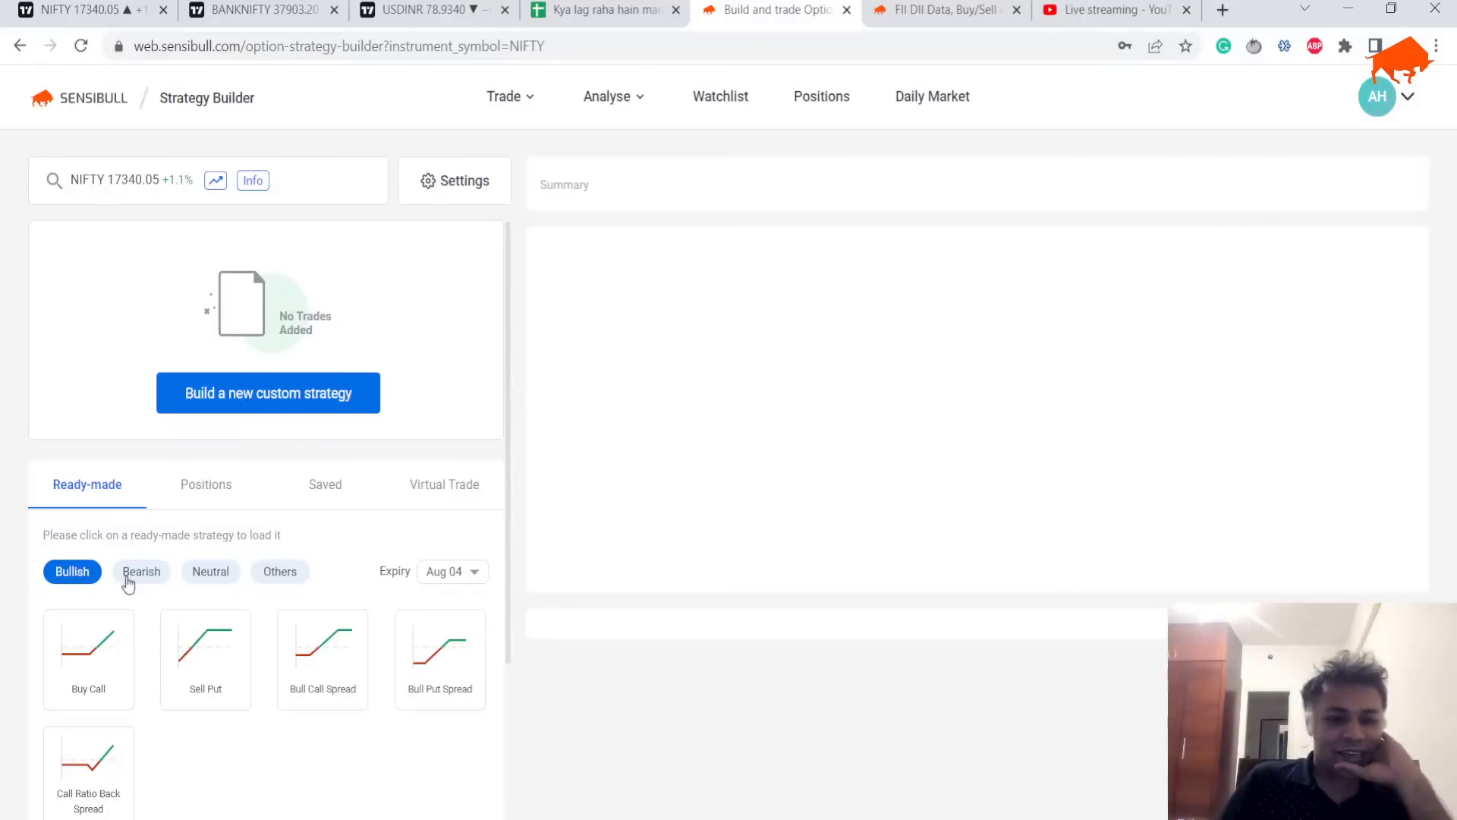
# Step: Load the ready-made bull call spread, try the Aug 11 expiry and raise the sold call to 17600
pyautogui.click(331, 679)
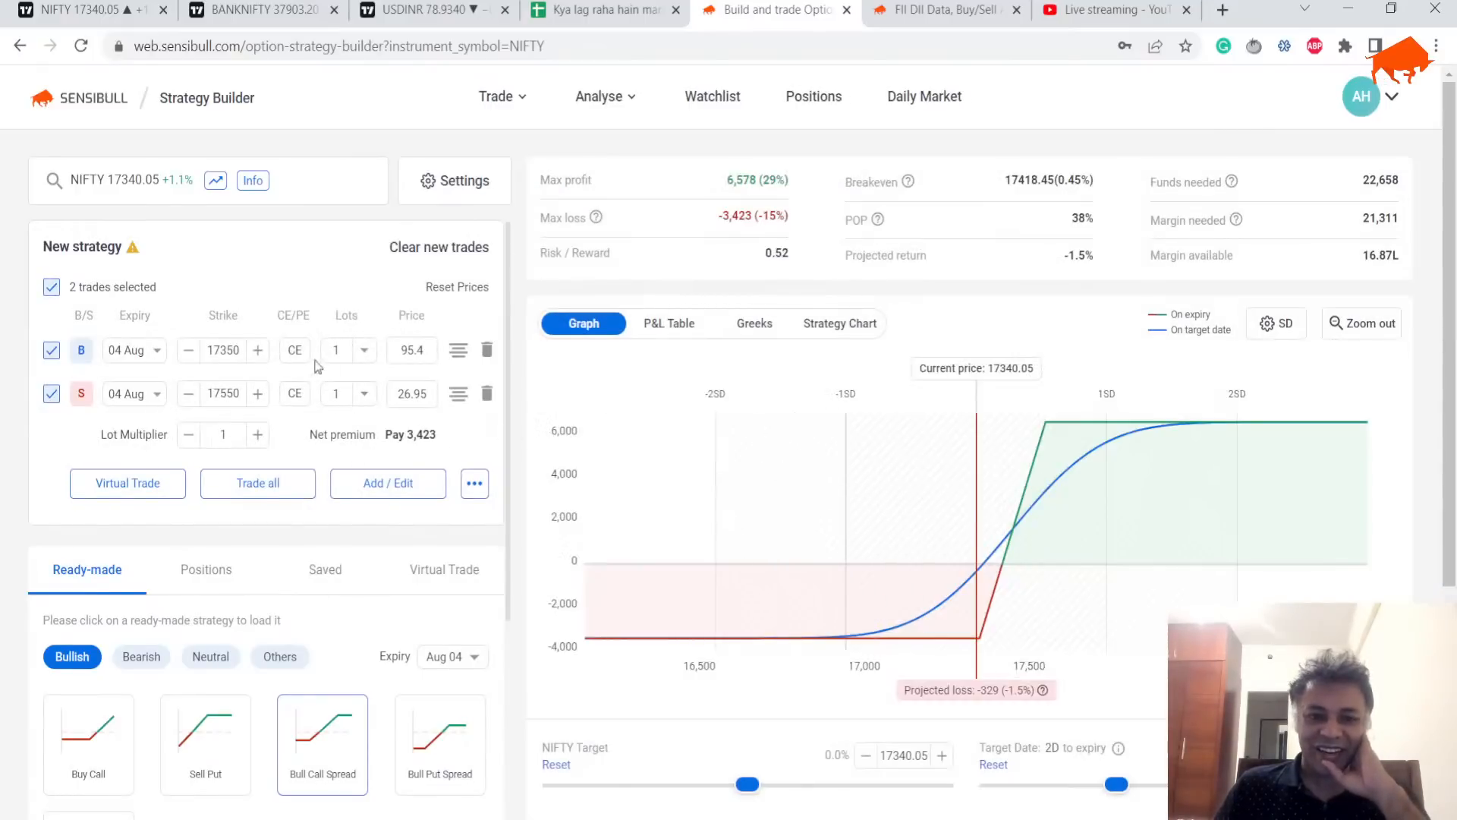
pyautogui.click(441, 656)
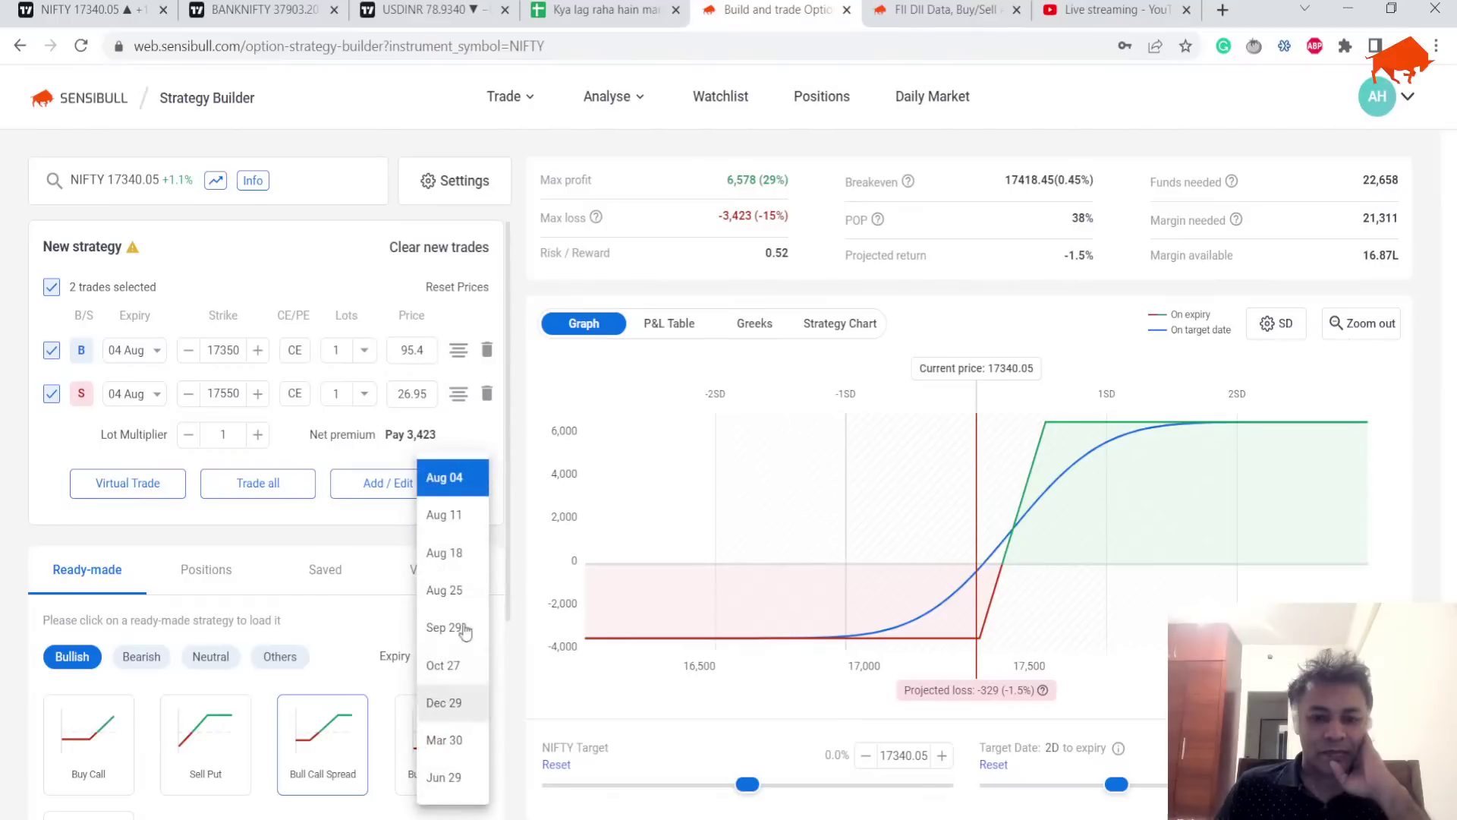
pyautogui.click(453, 519)
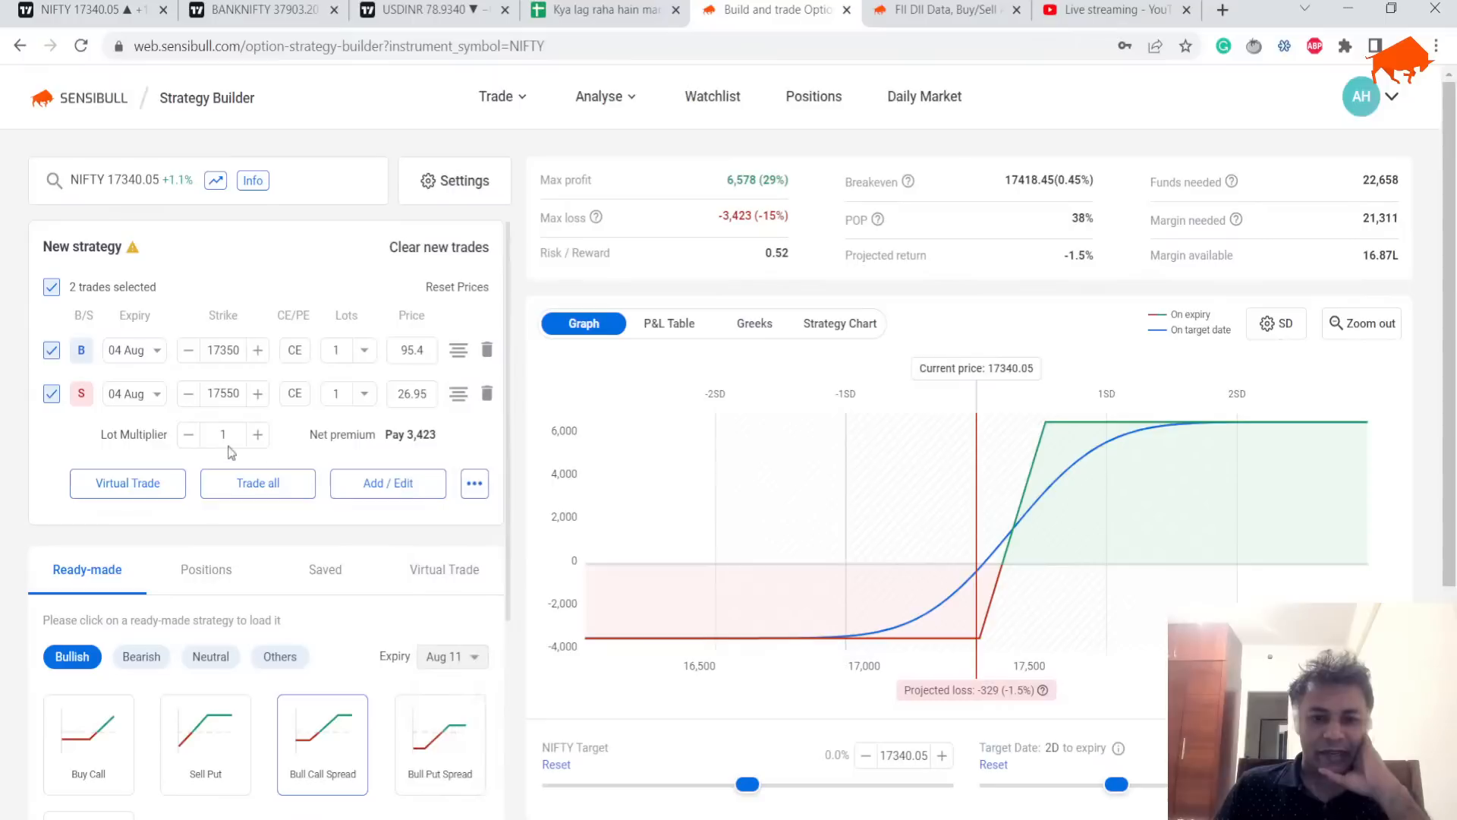
pyautogui.click(255, 394)
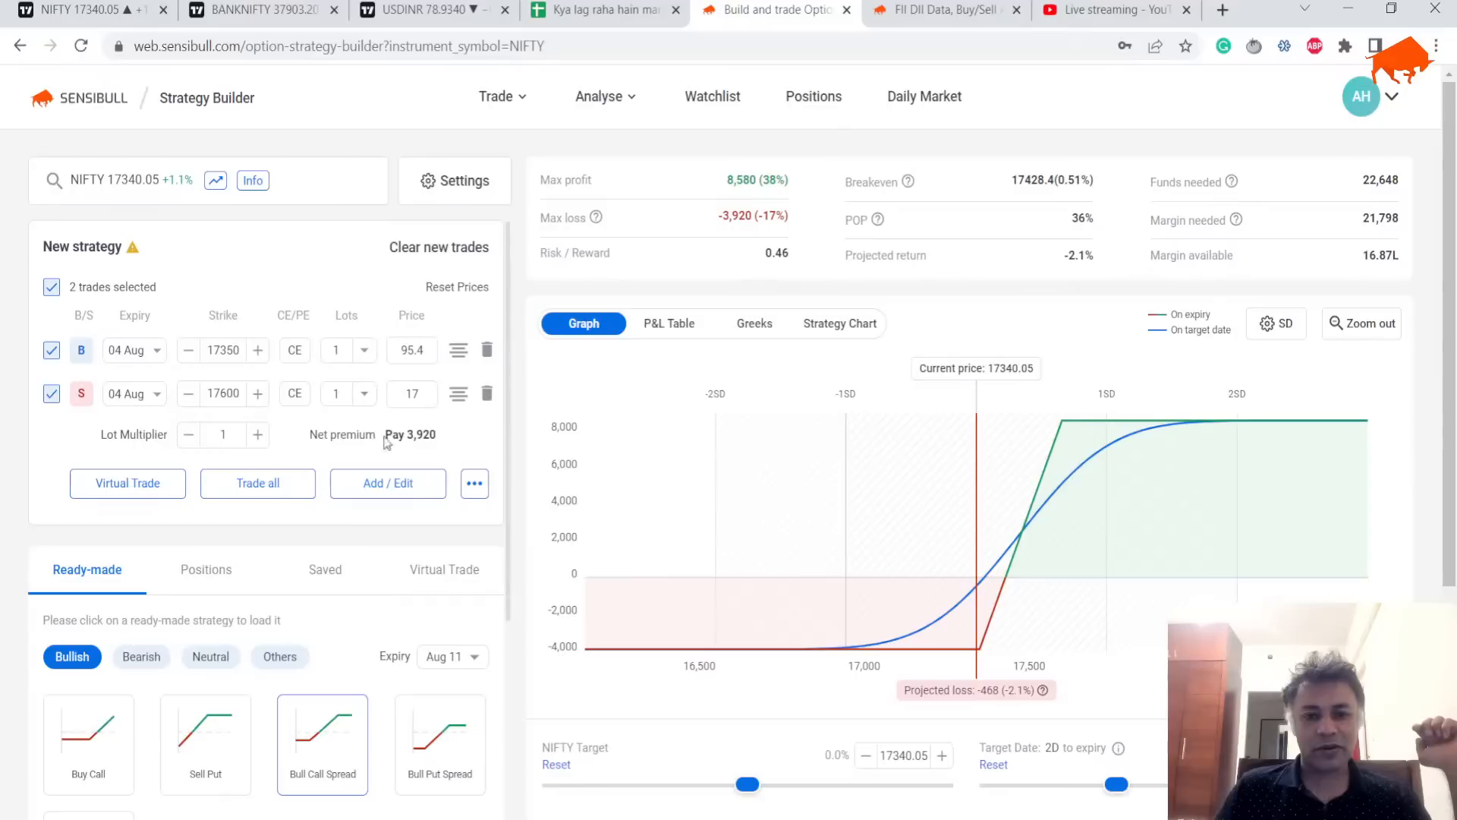
# Step: Try the Aug 18 expiry for the spread, then return to the Nifty chart
pyautogui.click(446, 657)
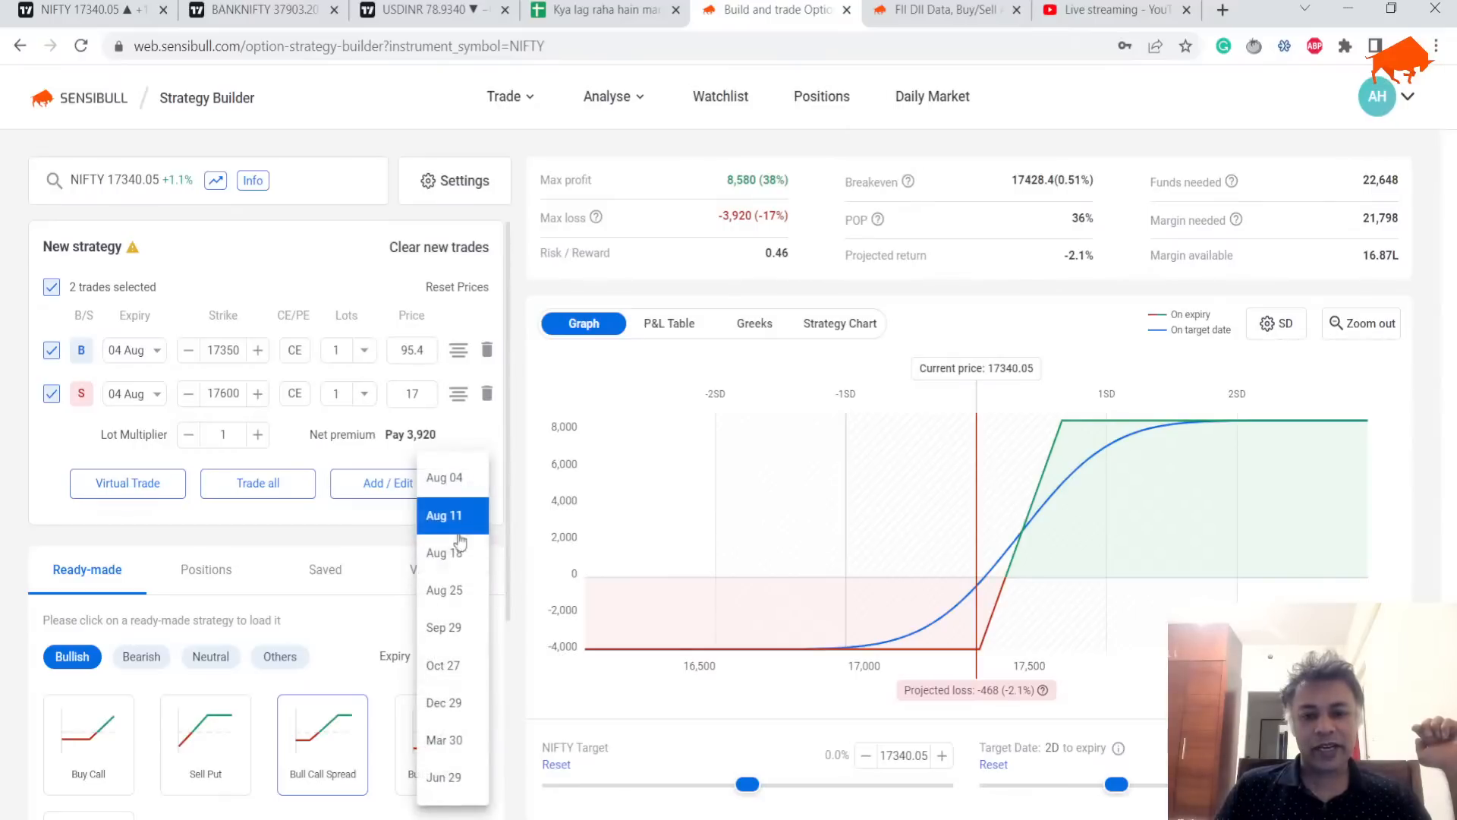
pyautogui.click(444, 552)
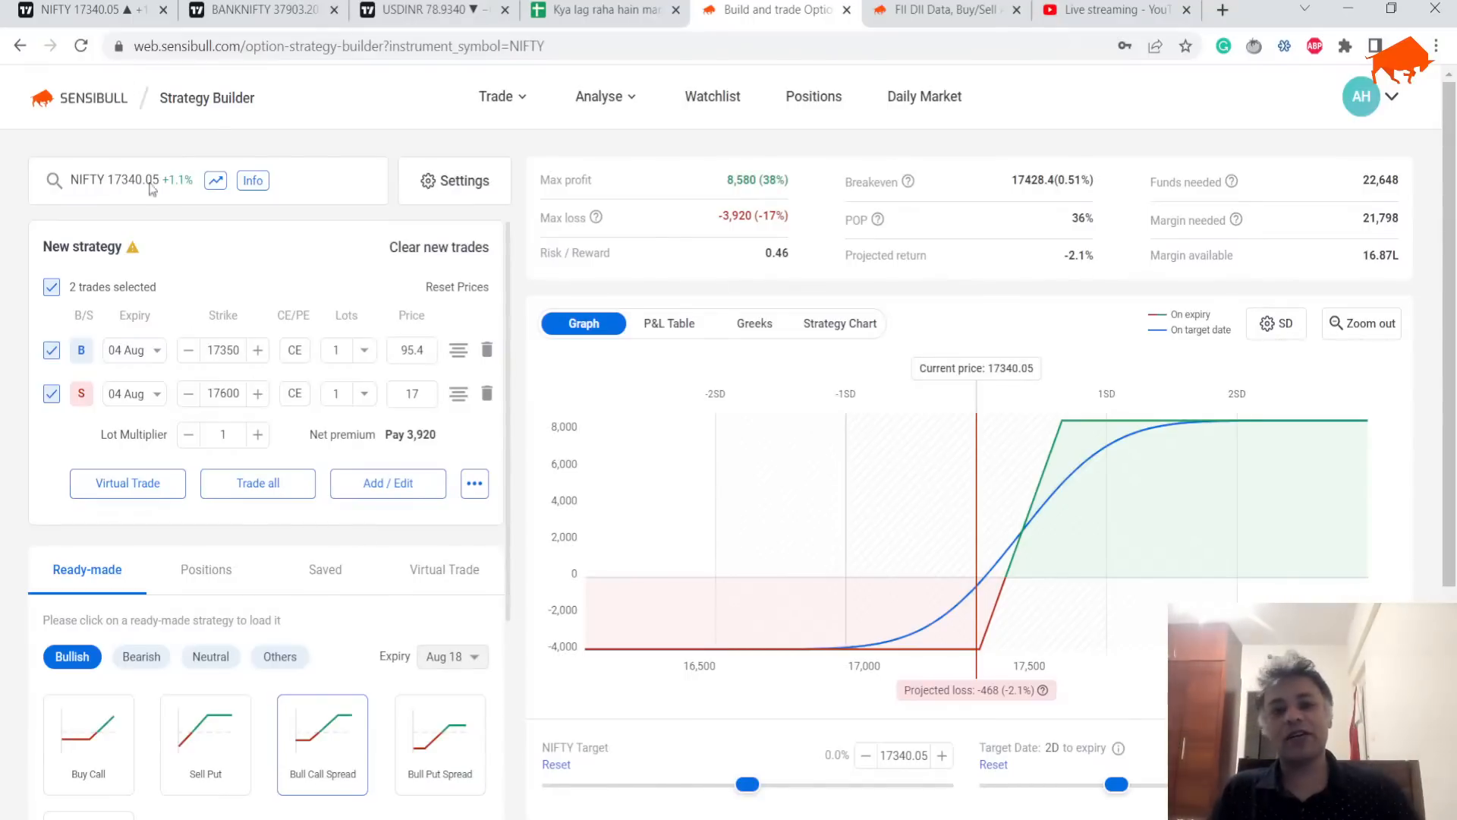
pyautogui.click(103, 10)
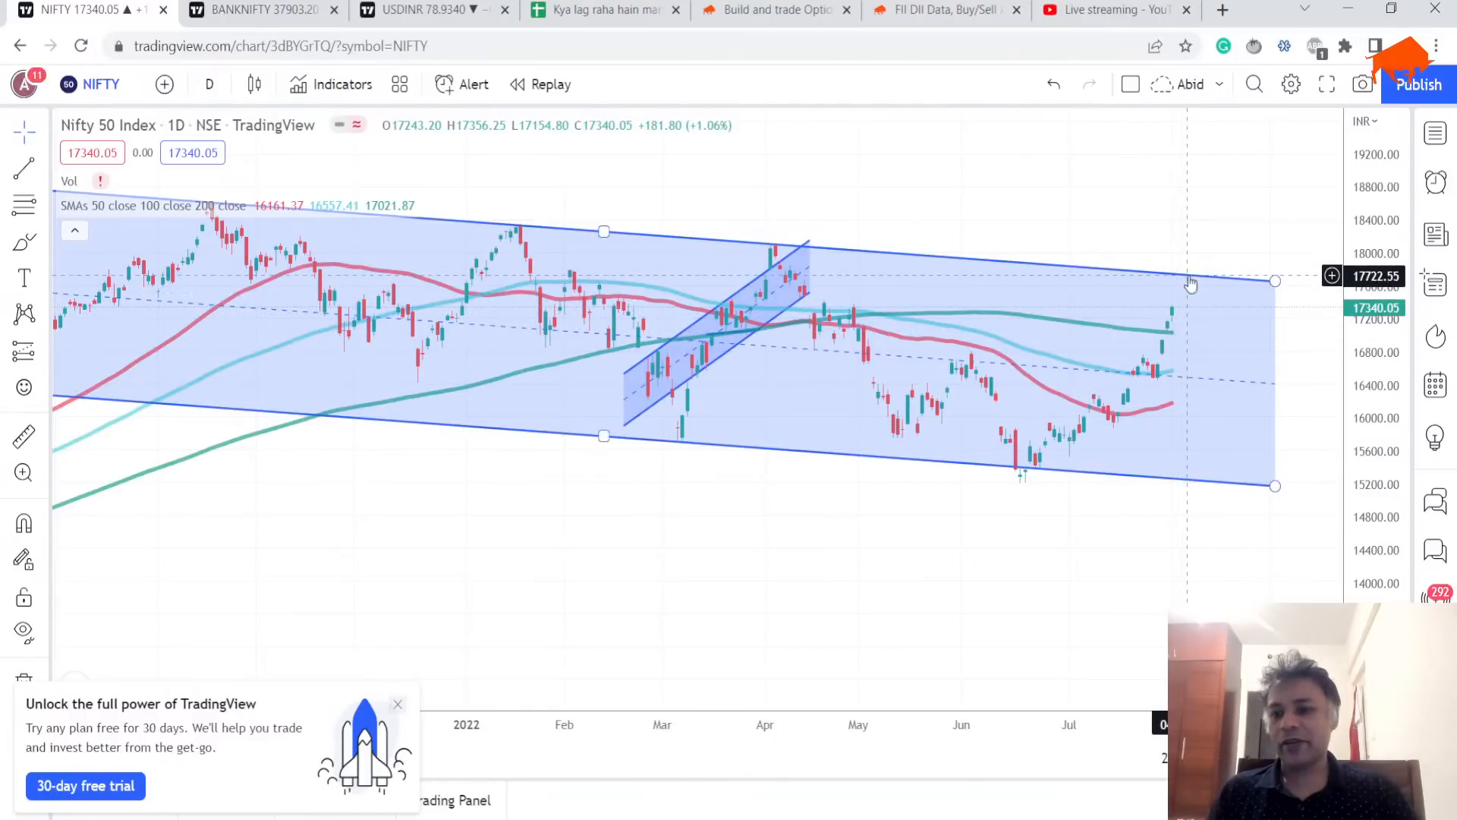
# Step: Return to the Sensibull strategy builder holding the 17350/17600 bull call spread
pyautogui.click(774, 9)
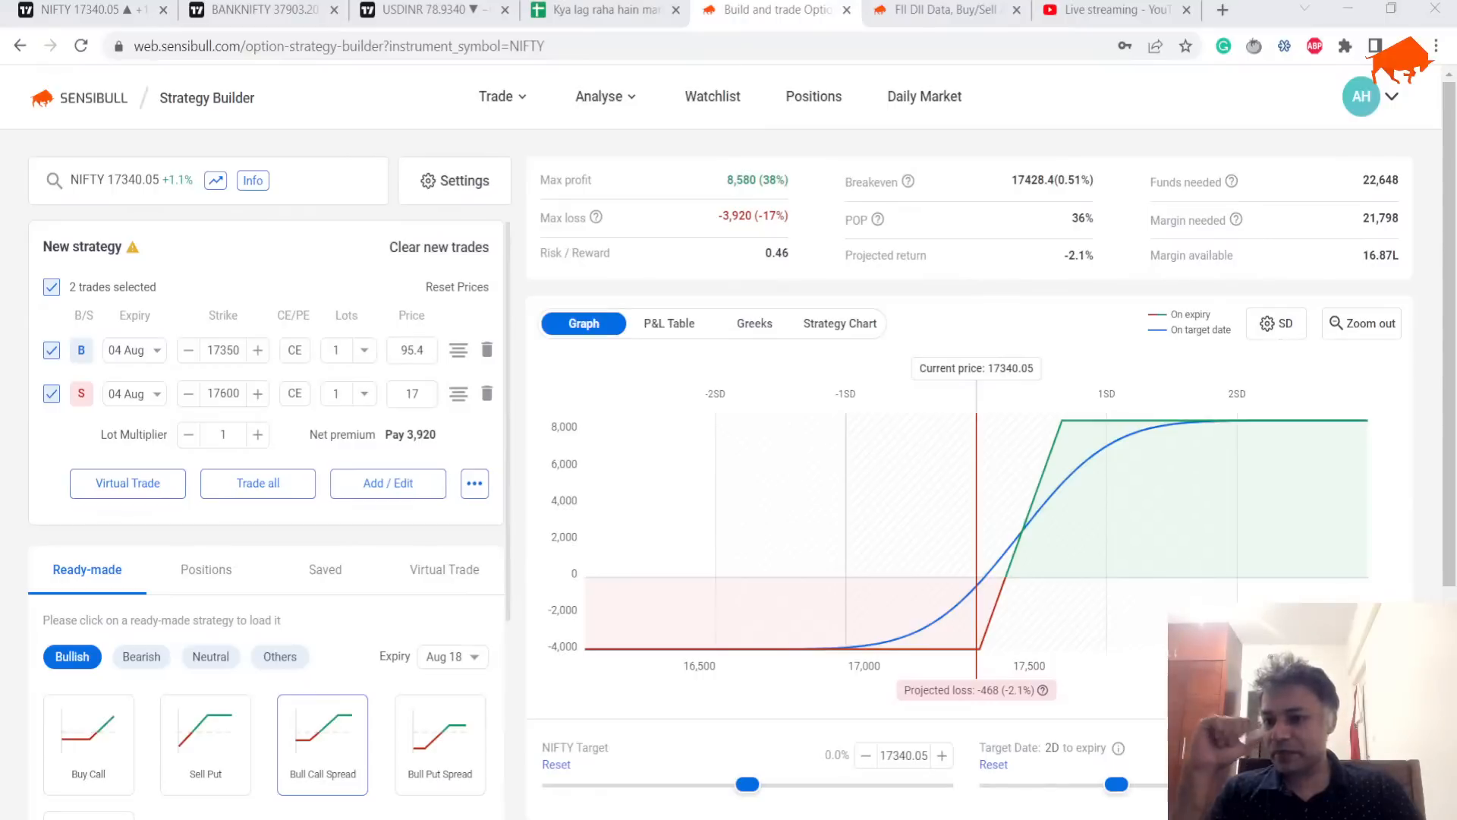
# Step: Make leg 1 a sold 17200 PE and exclude the 17600 CE leg from the strategy
pyautogui.click(774, 7)
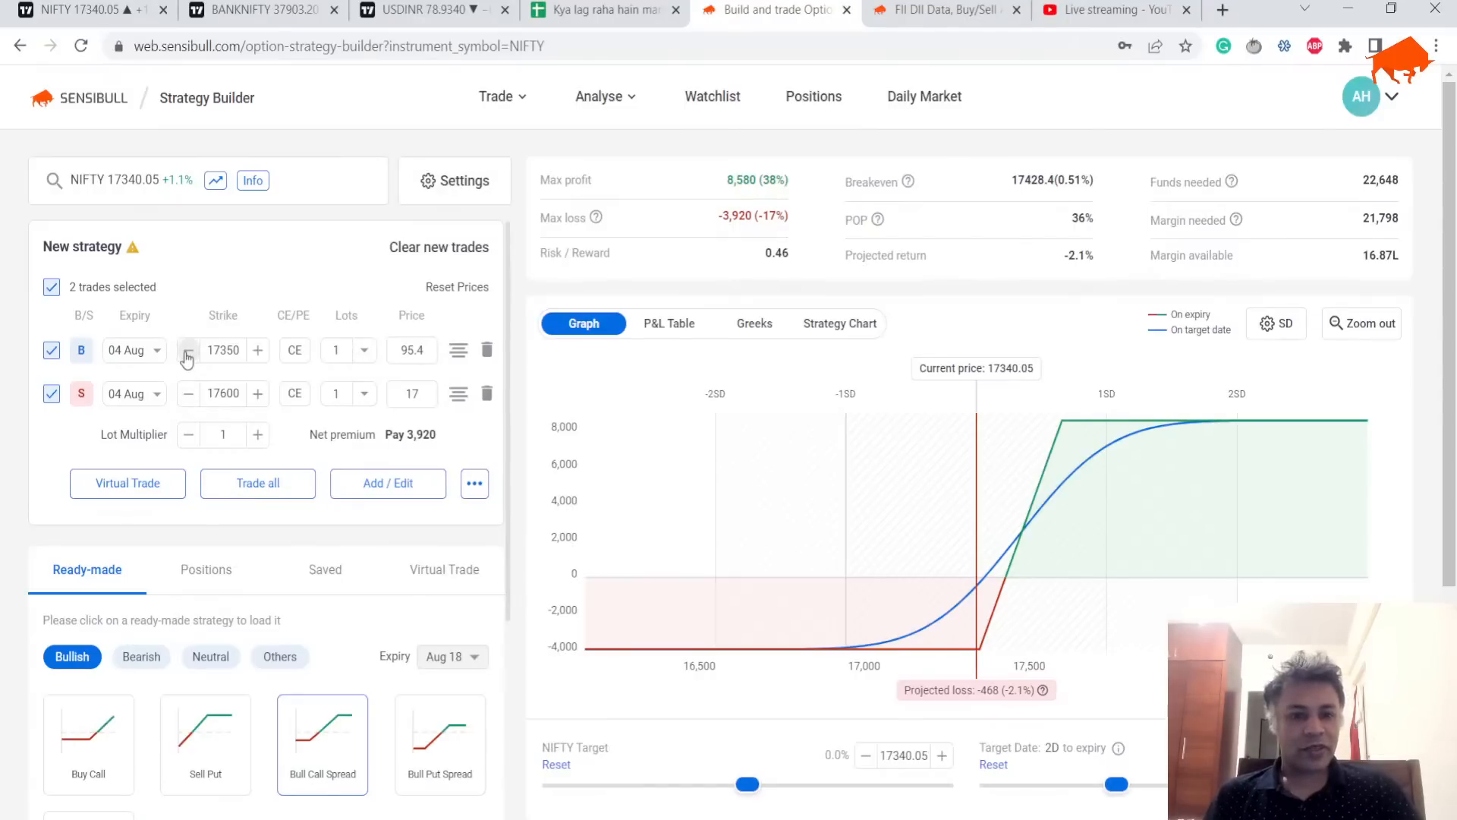
pyautogui.click(81, 349)
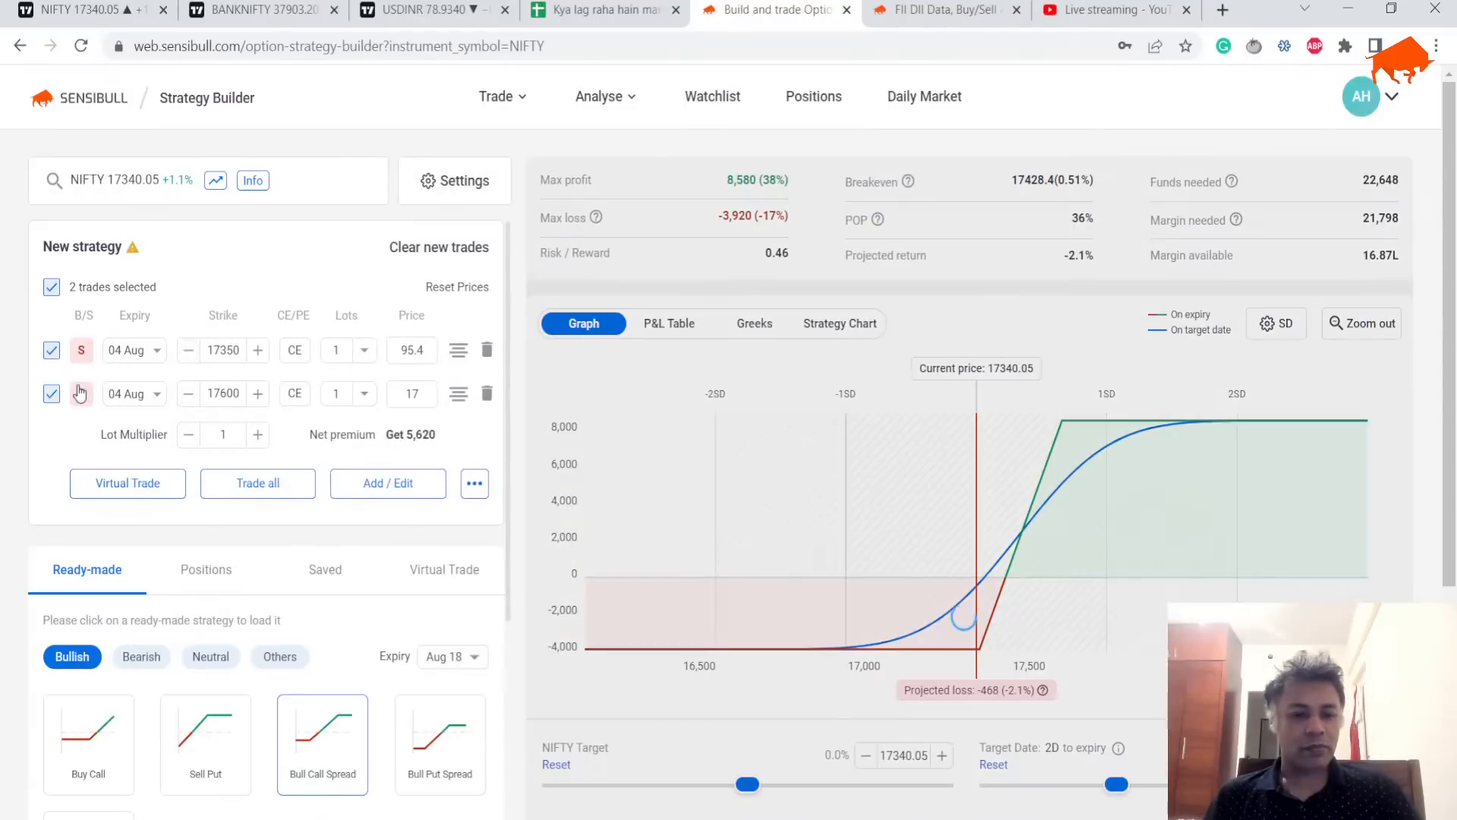
pyautogui.click(81, 392)
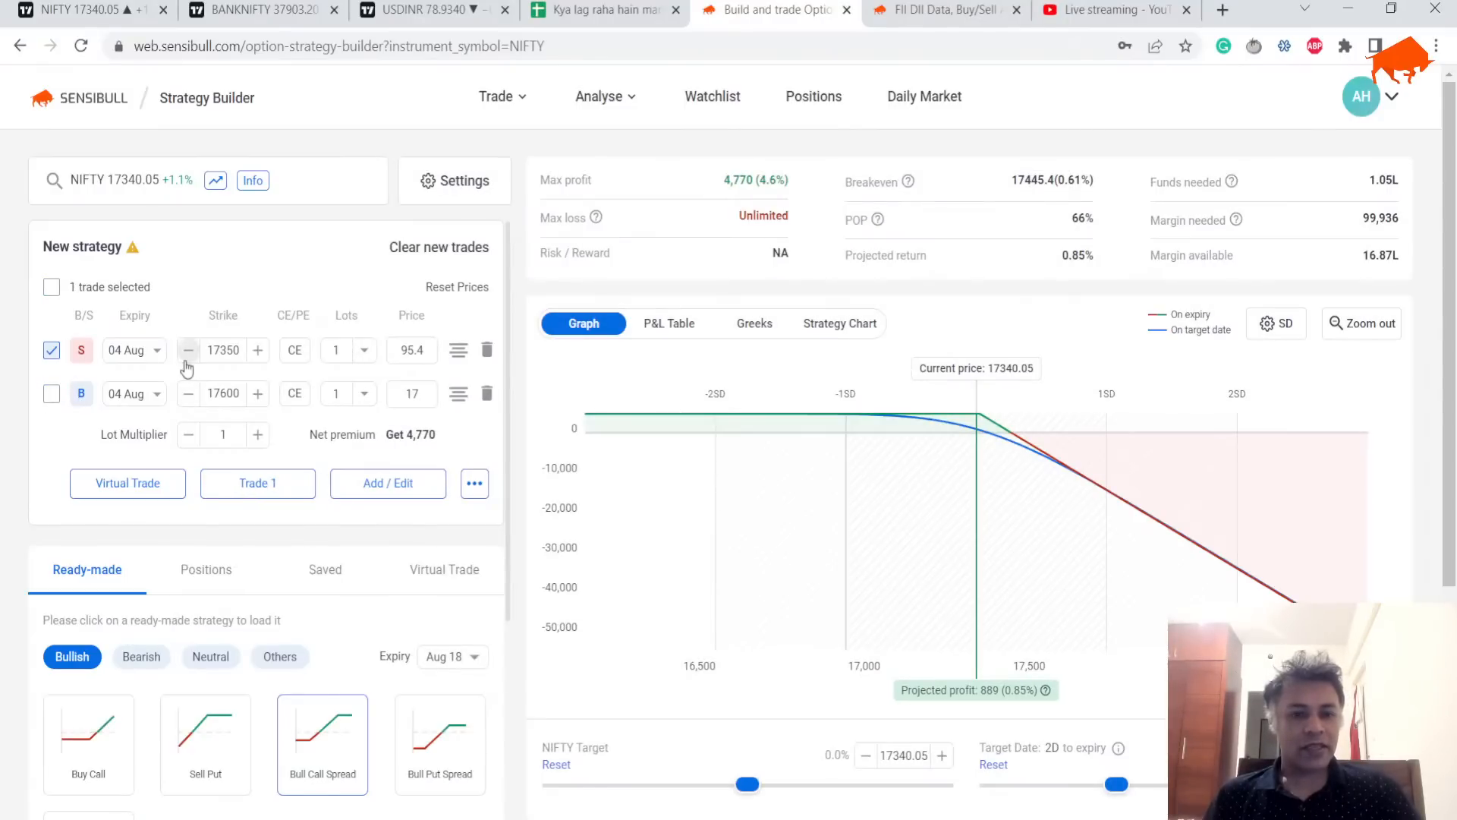
pyautogui.click(187, 349)
pyautogui.click(188, 350)
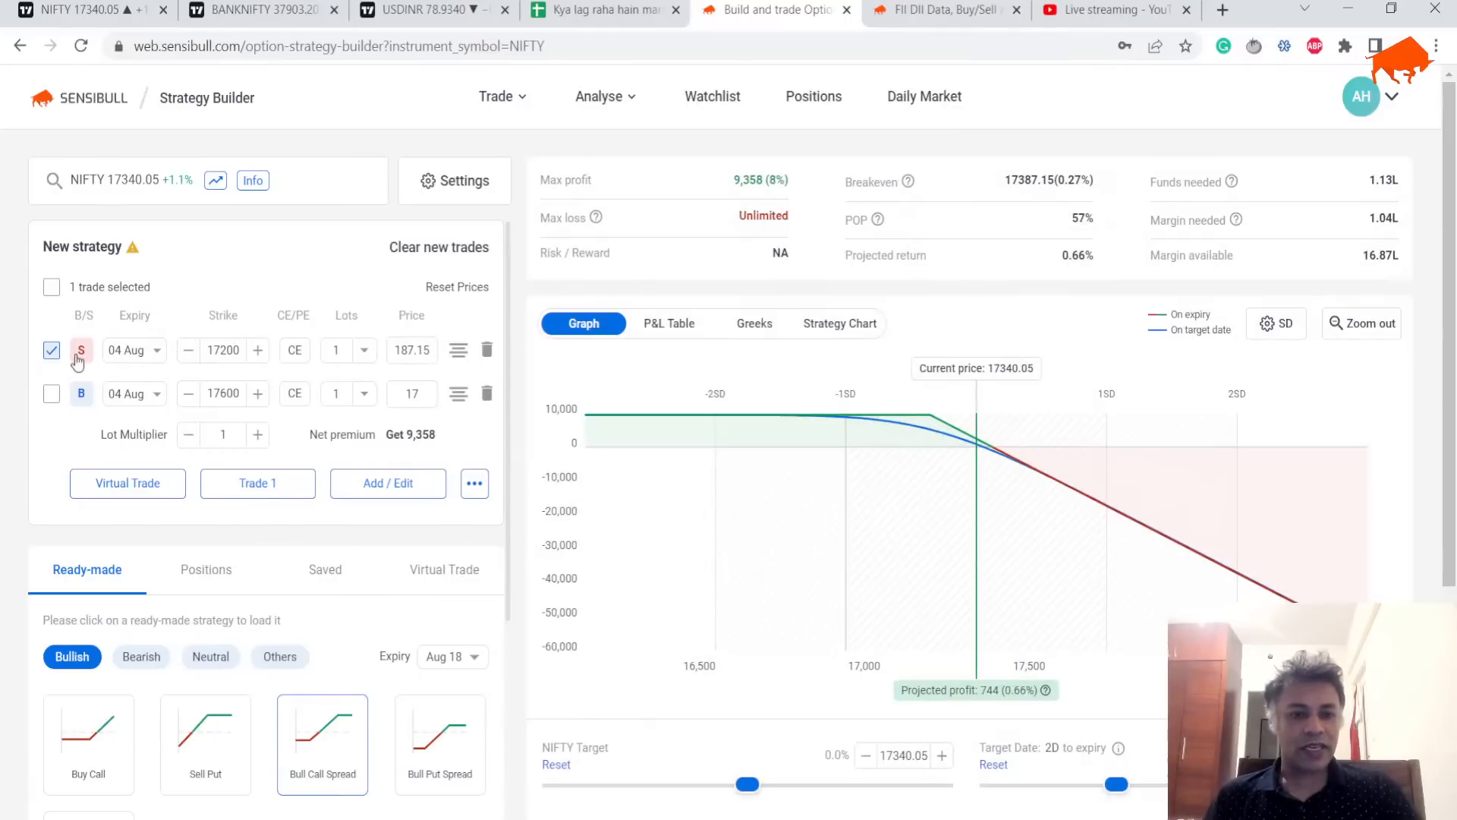
pyautogui.click(79, 349)
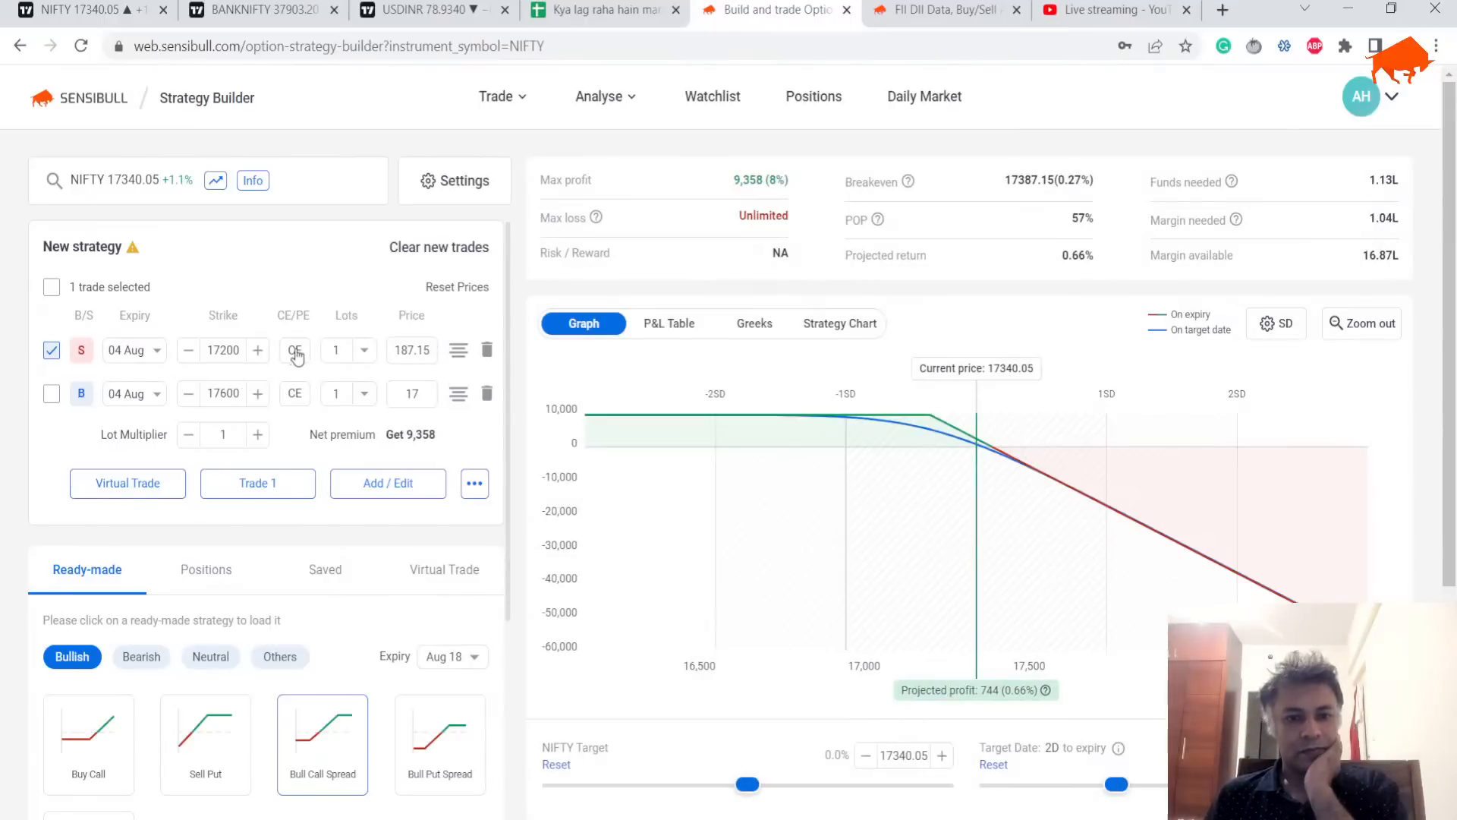
pyautogui.click(295, 350)
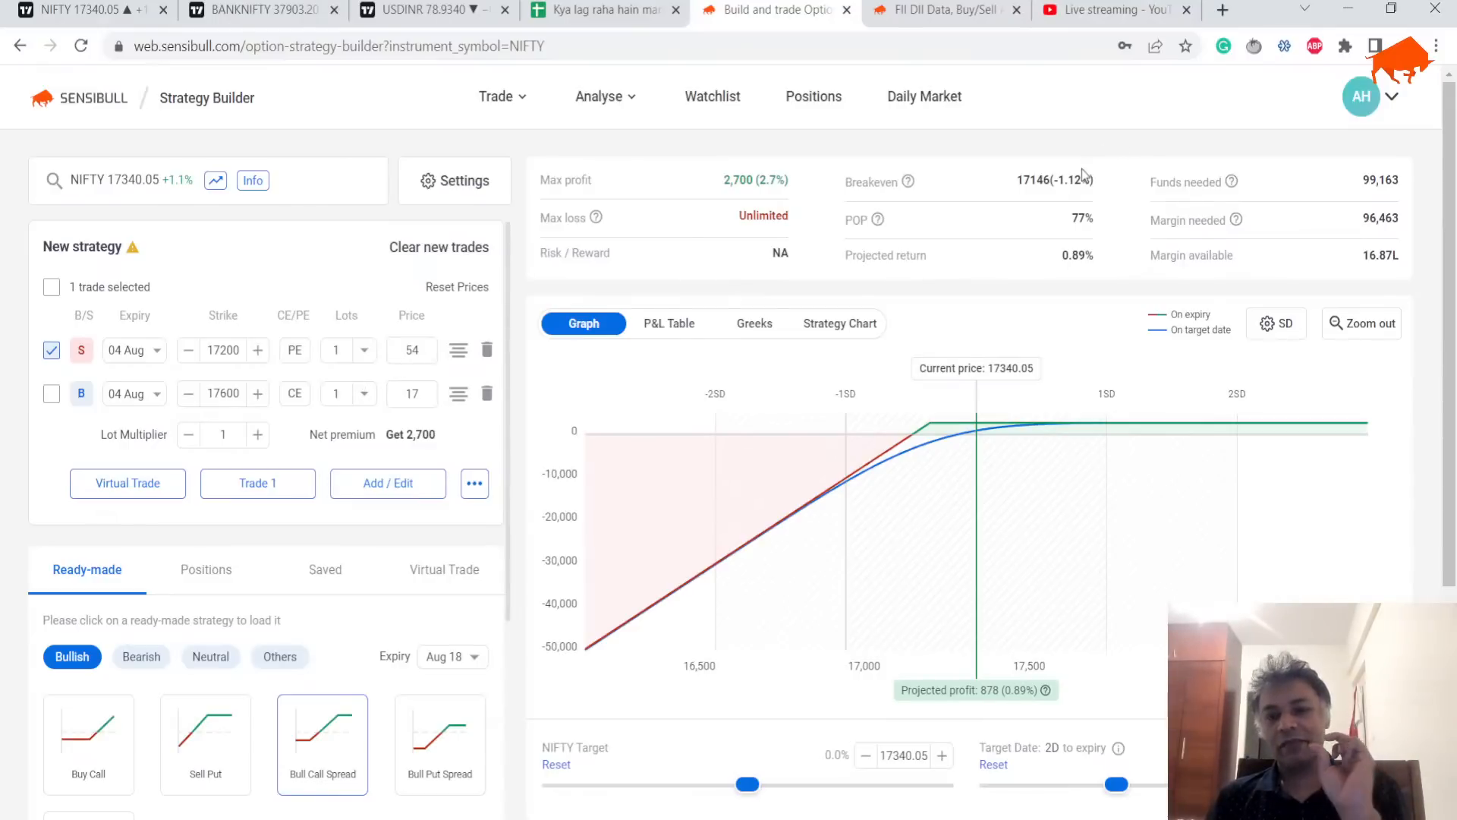
pyautogui.scroll(-3, 1082, 169)
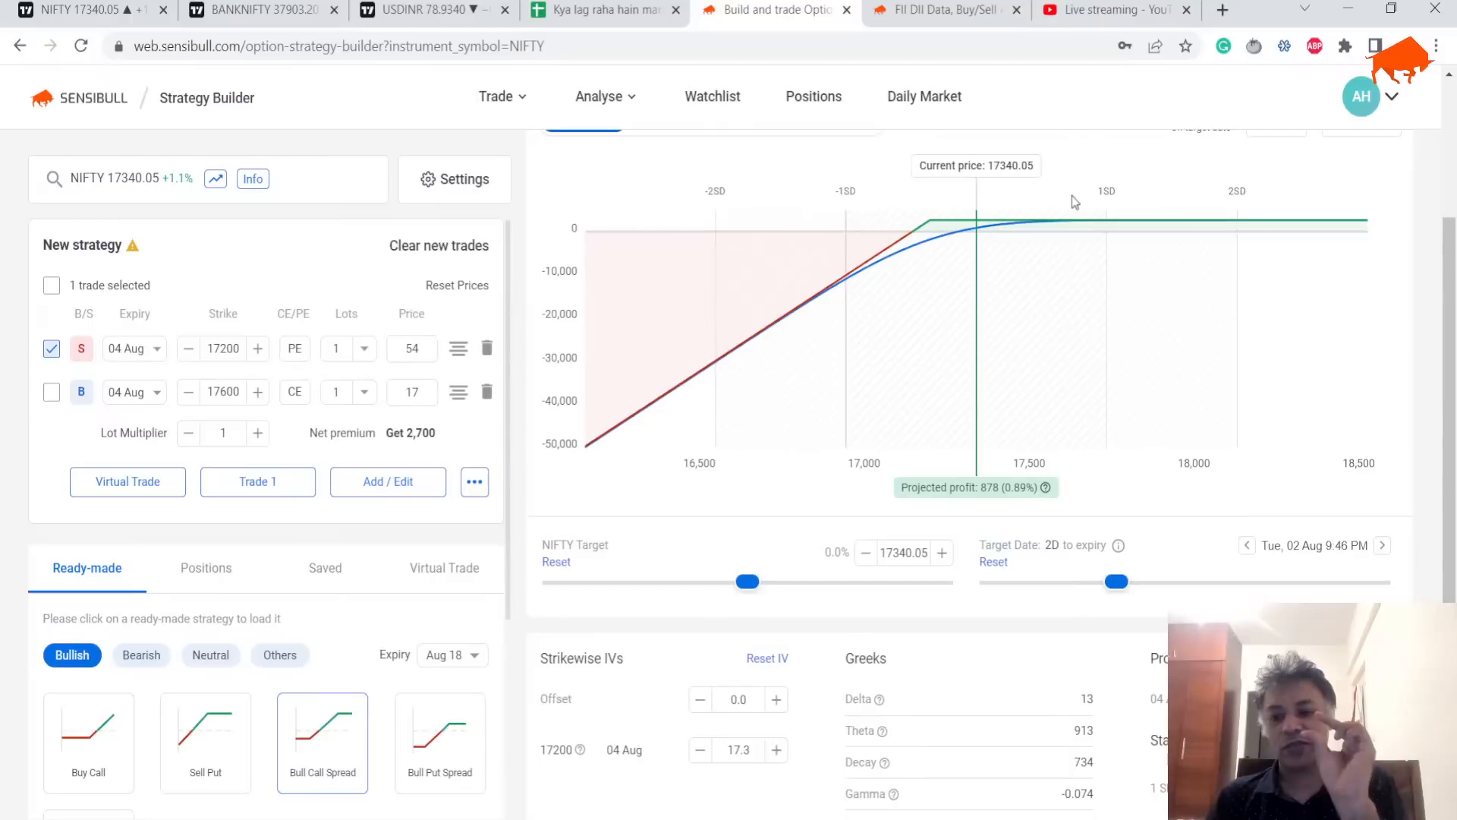
pyautogui.scroll(2, 1071, 201)
pyautogui.scroll(-3, 1070, 202)
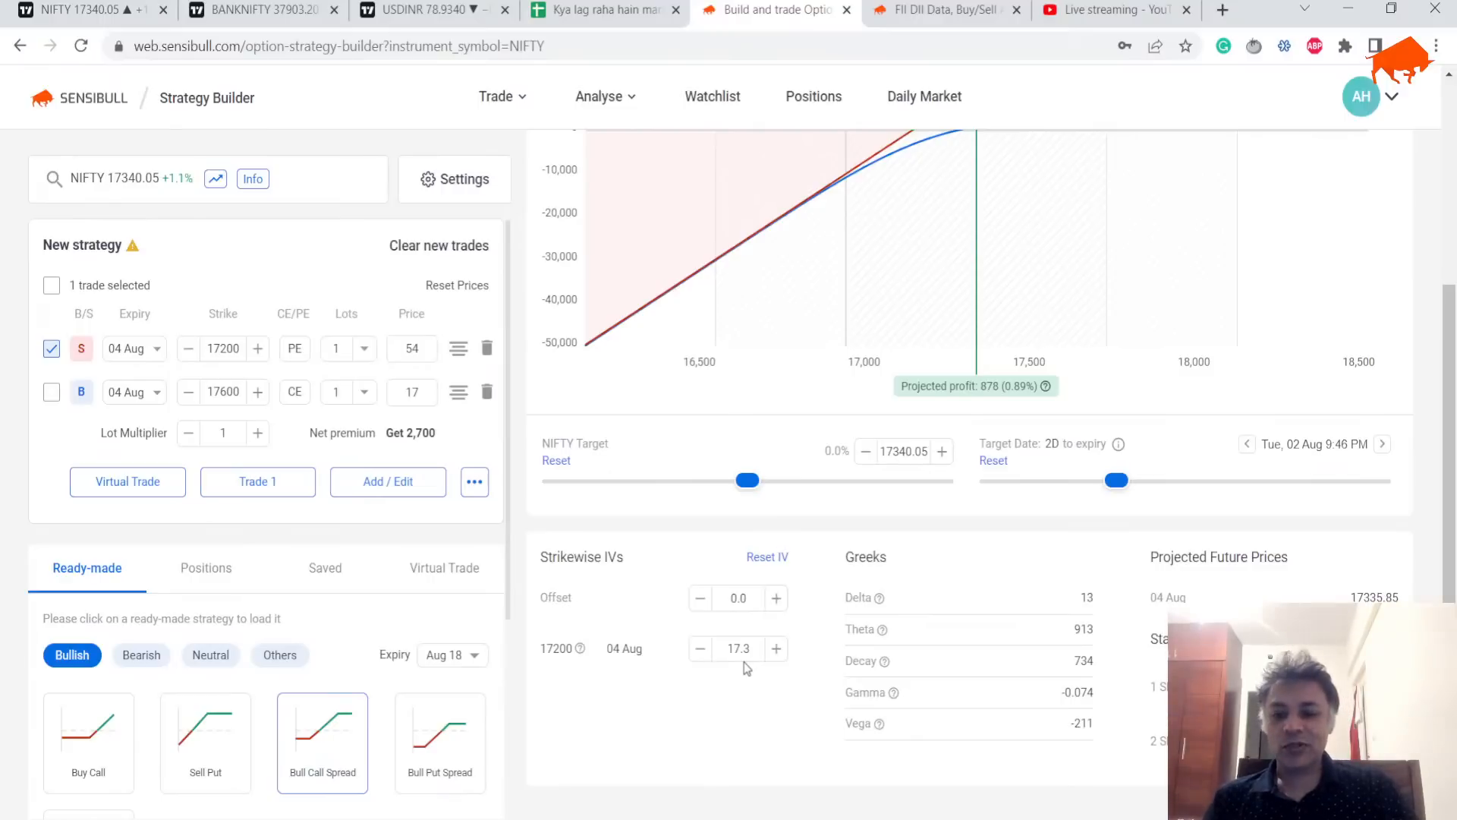
pyautogui.scroll(5, 708, 655)
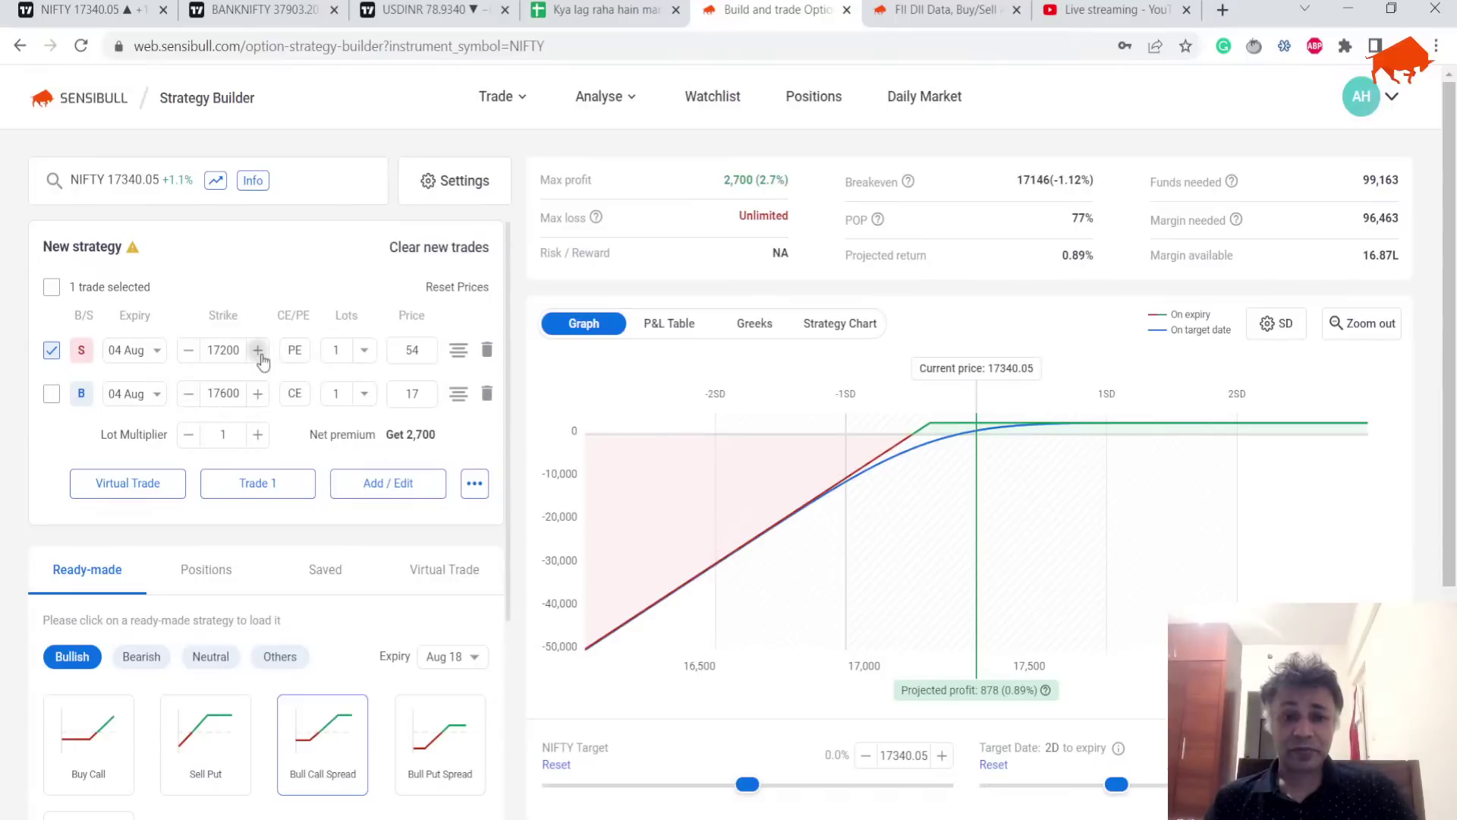
# Step: Raise the sold put's strike from 17200 to 17300
pyautogui.click(259, 351)
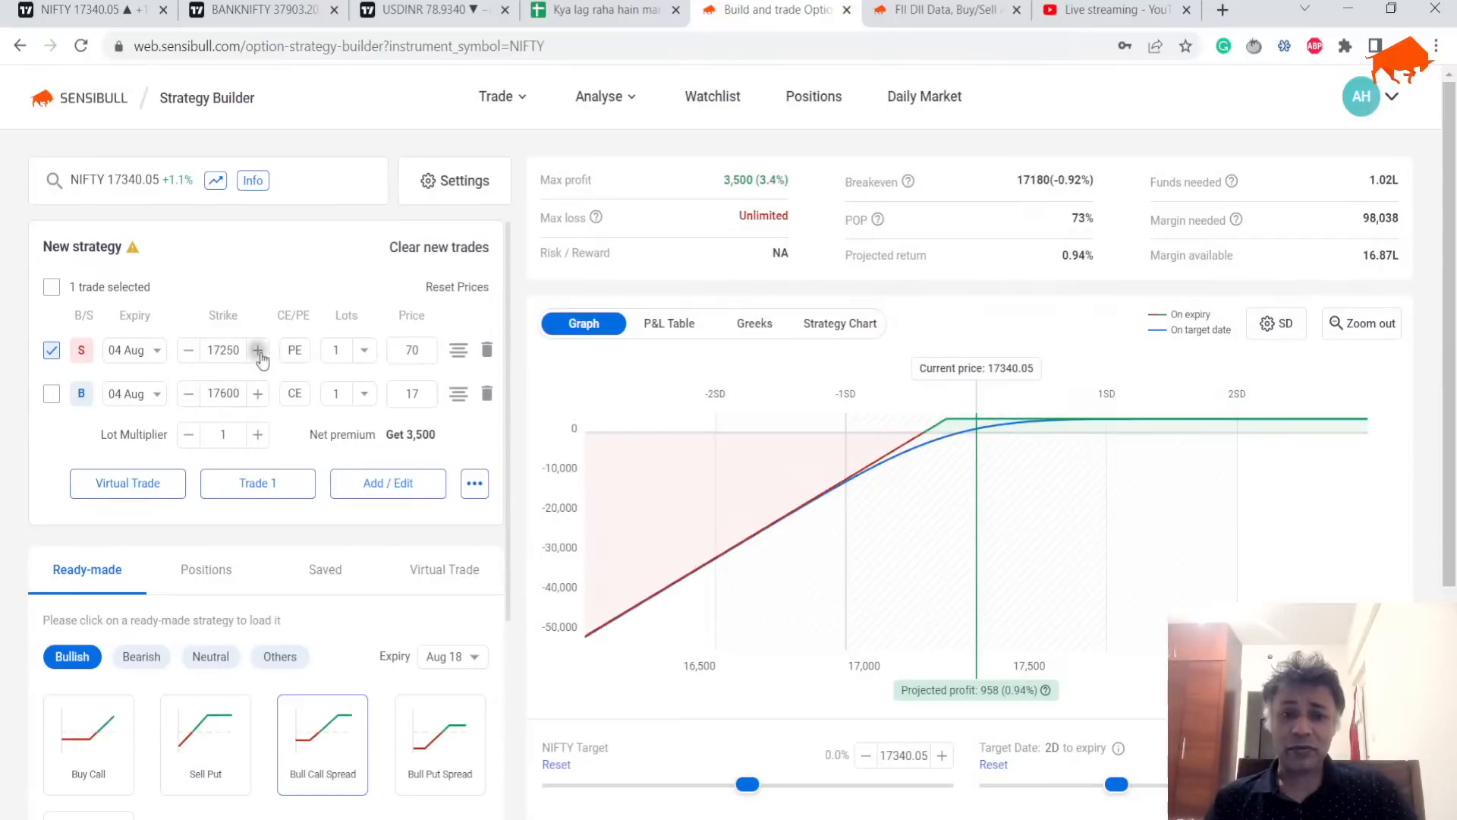
pyautogui.click(259, 352)
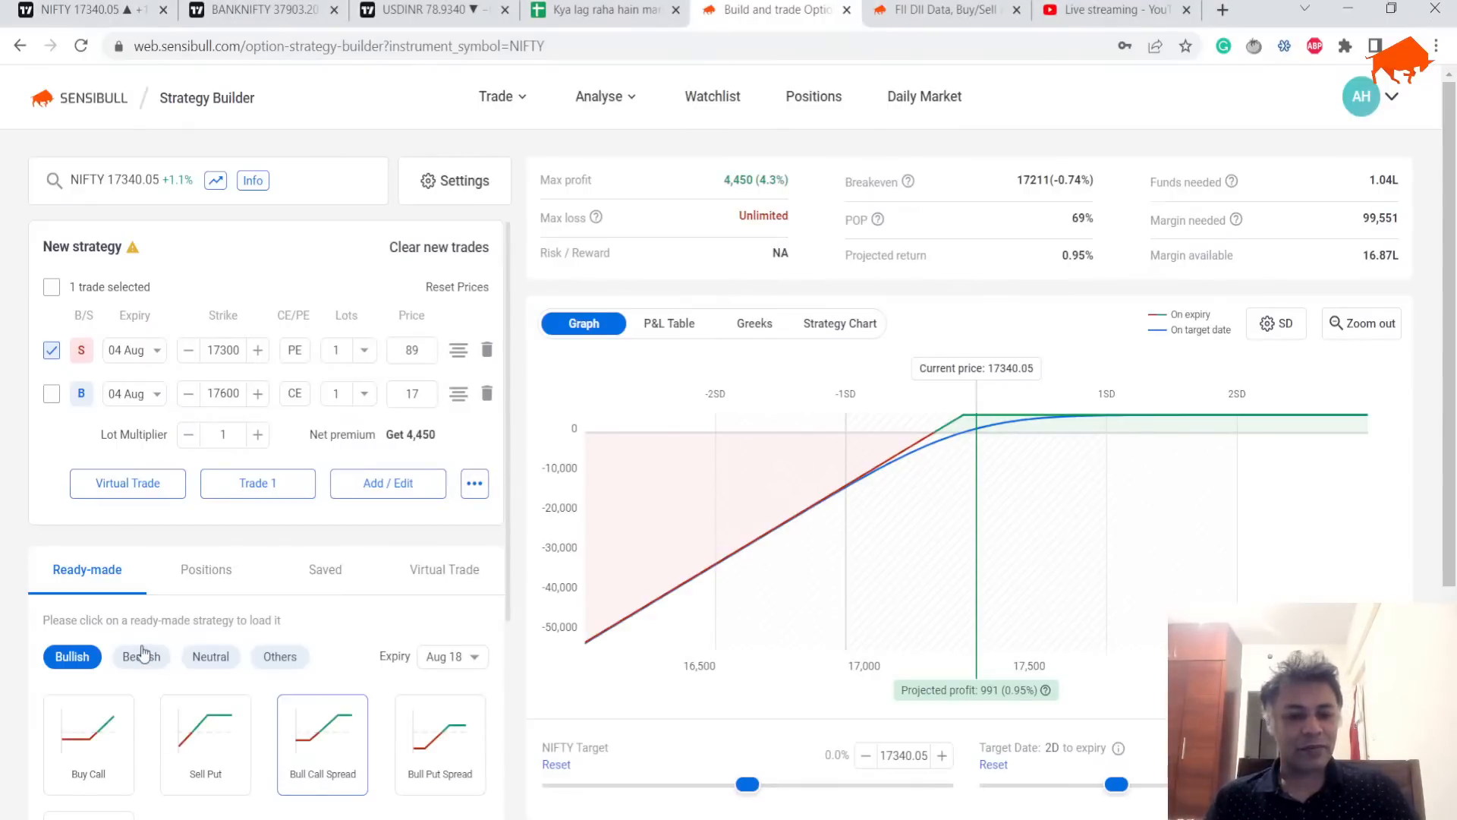
pyautogui.scroll(-2, 143, 652)
# Step: Browse the Neutral, Others, Bullish and Bearish ready-made strategy categories
pyautogui.click(206, 456)
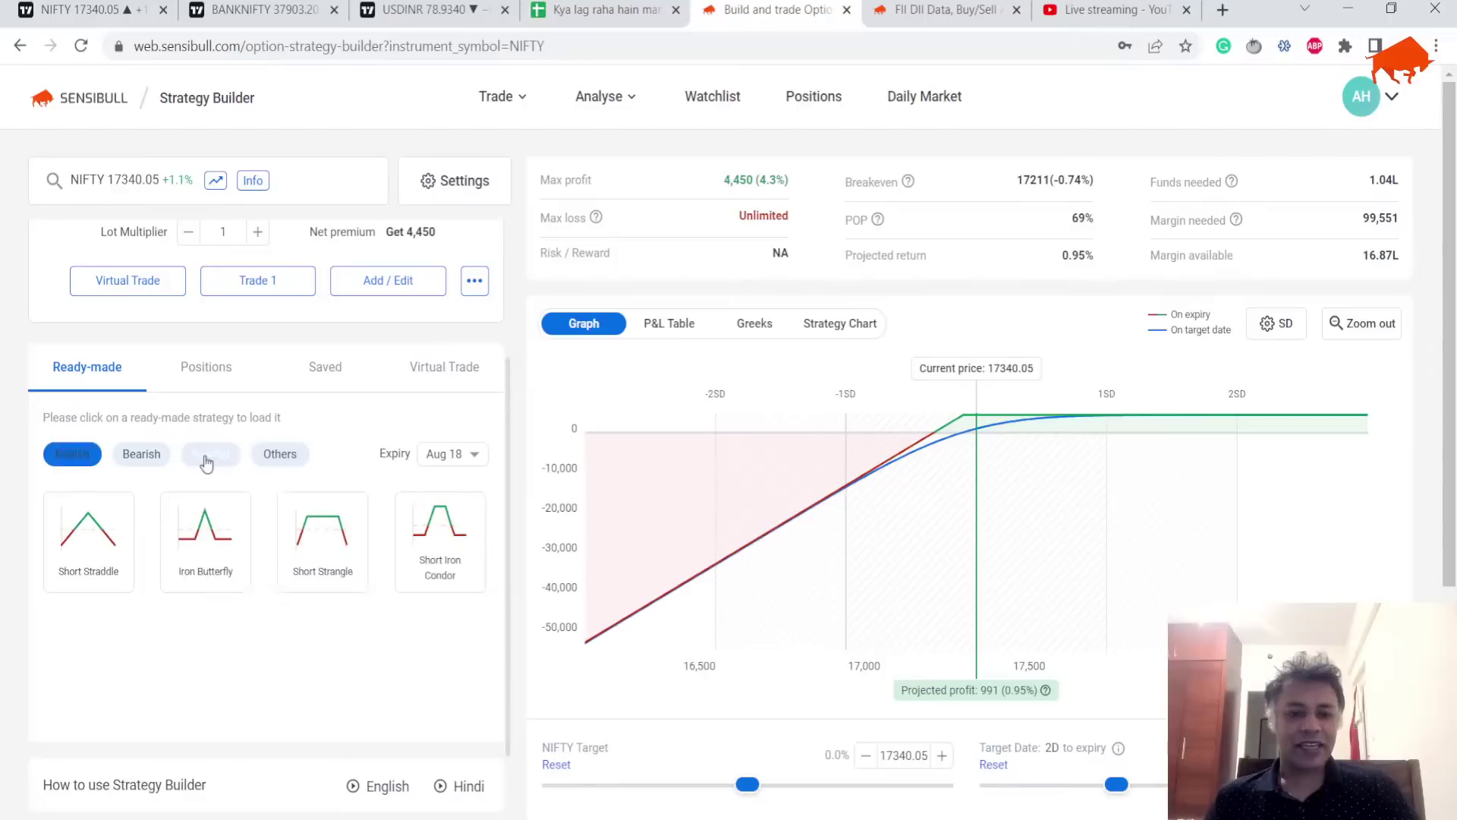
pyautogui.click(281, 454)
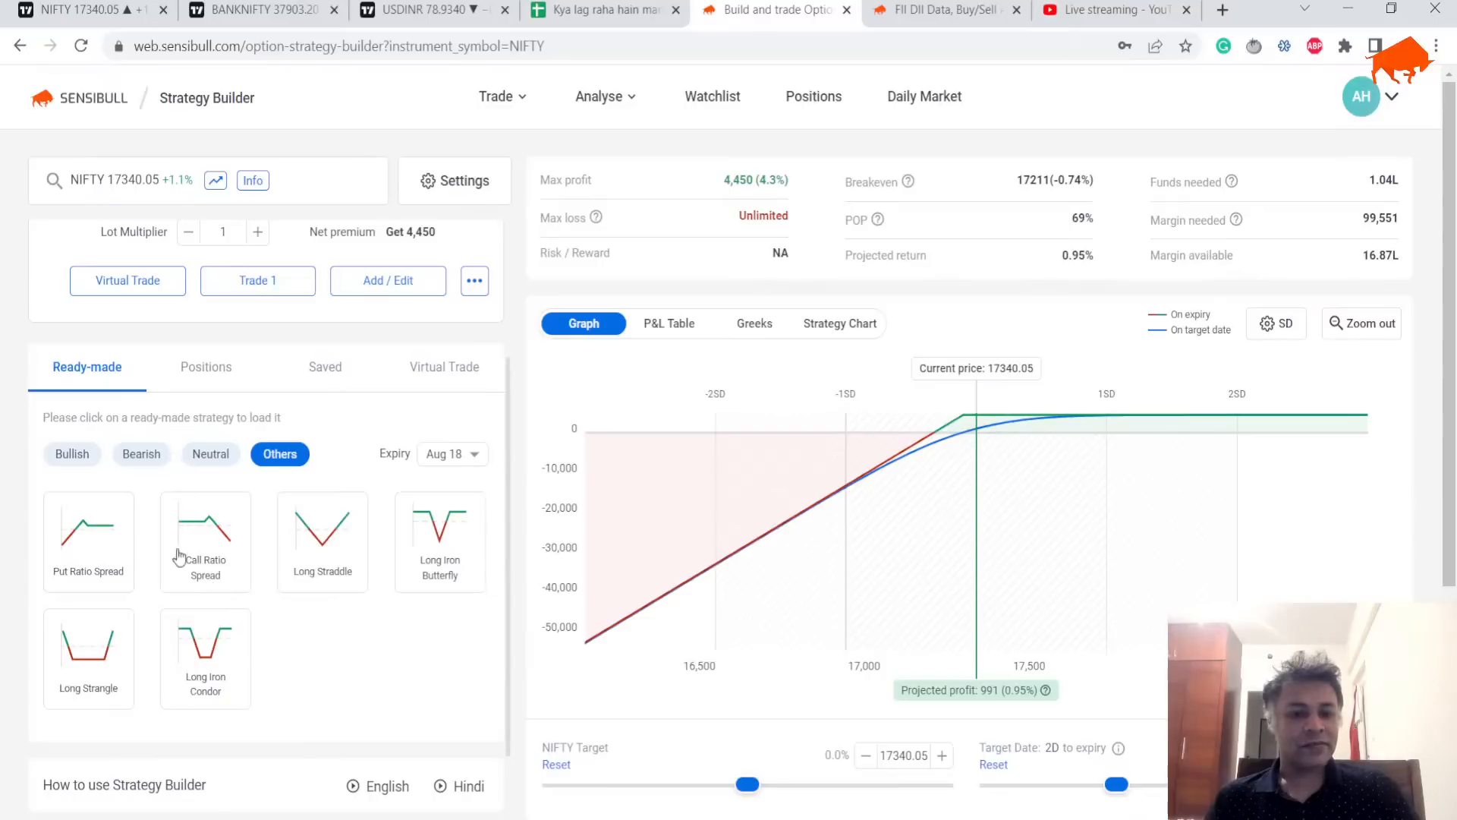
pyautogui.click(72, 455)
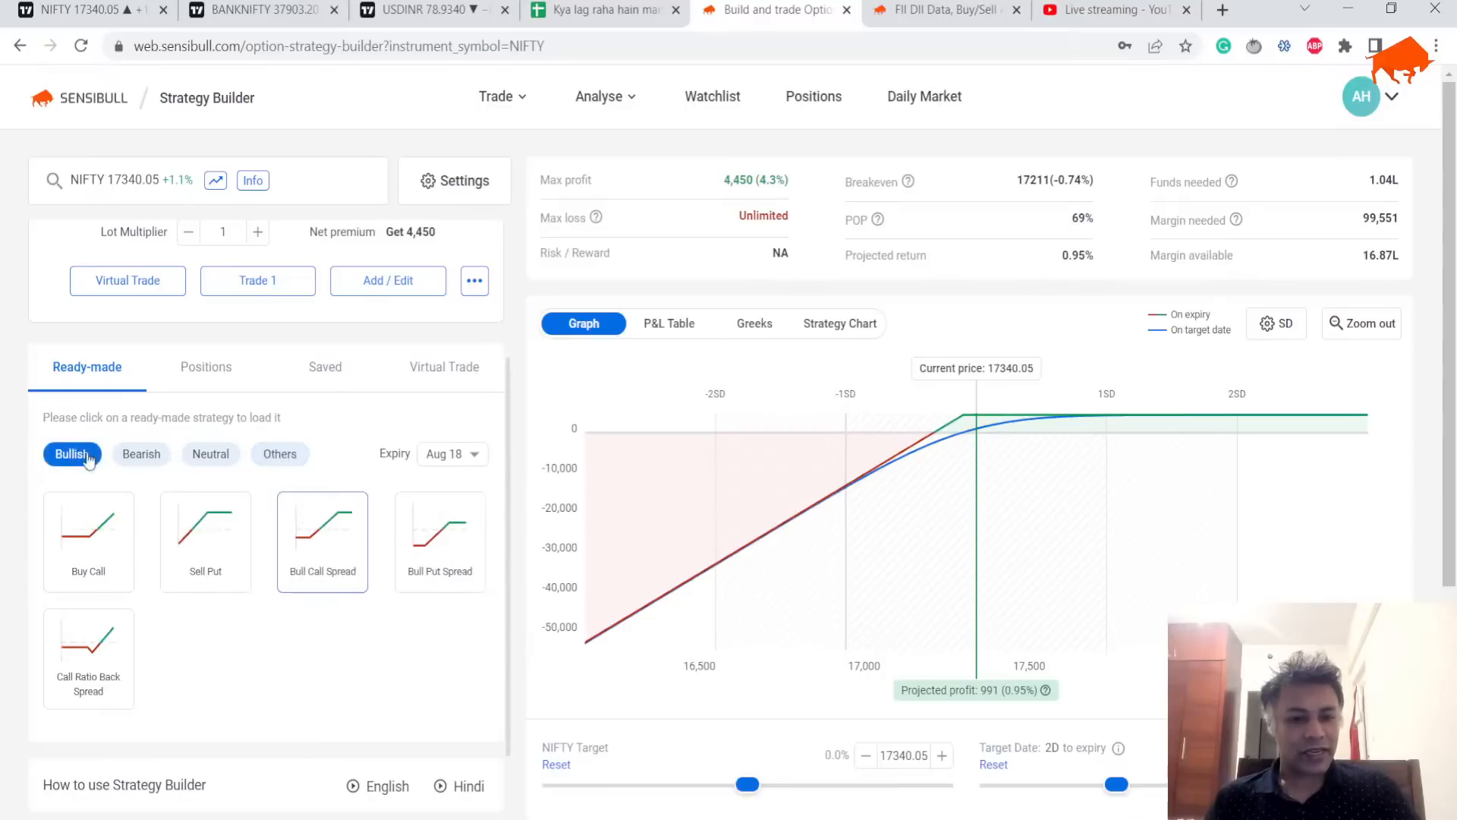
pyautogui.click(139, 455)
pyautogui.click(211, 453)
pyautogui.scroll(2, 228, 455)
pyautogui.click(280, 479)
pyautogui.scroll(3, 283, 490)
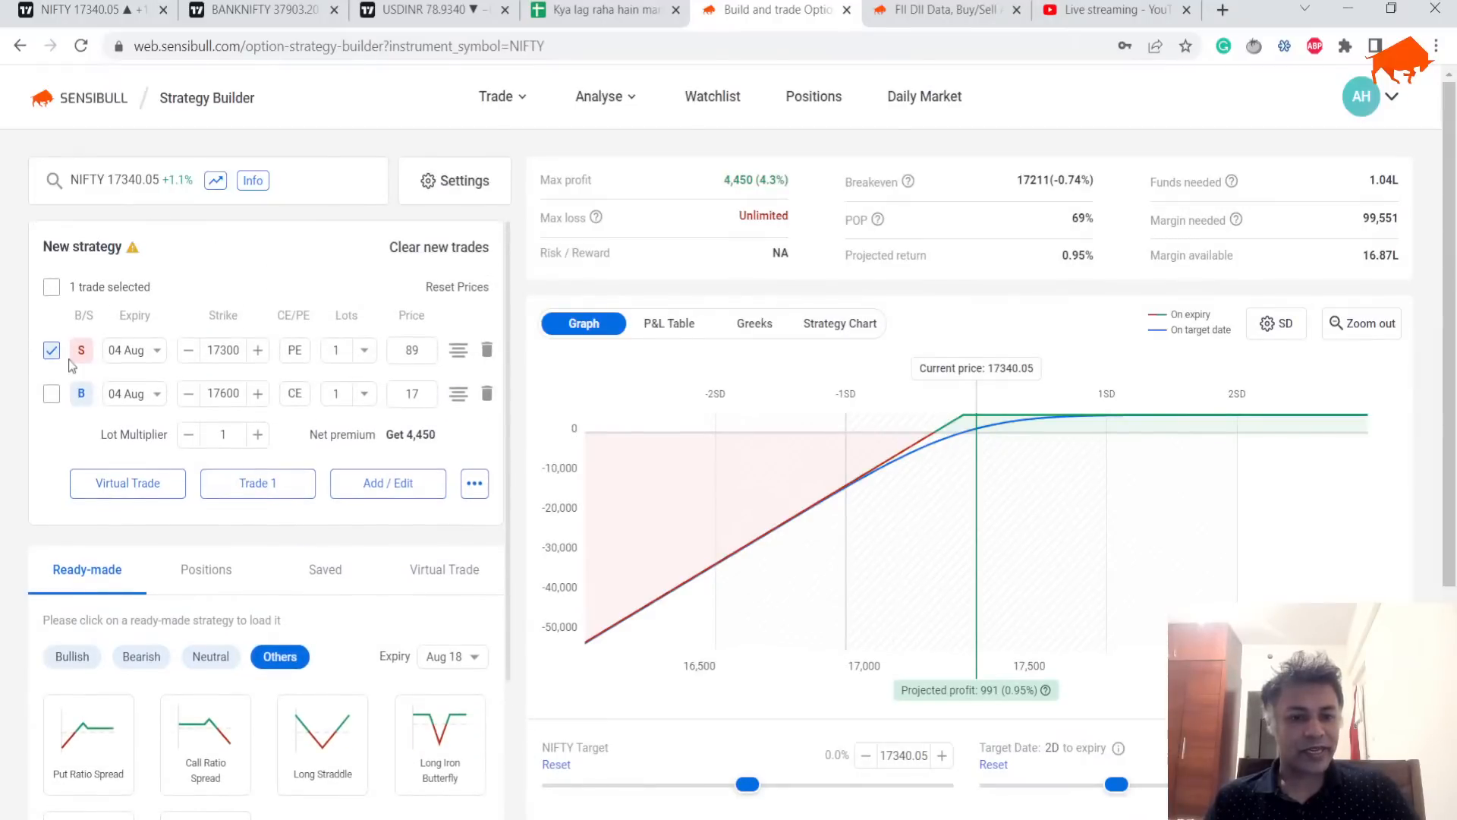
# Step: Re-include leg 2 as an 11 Aug 17600 put in the strategy
pyautogui.click(135, 393)
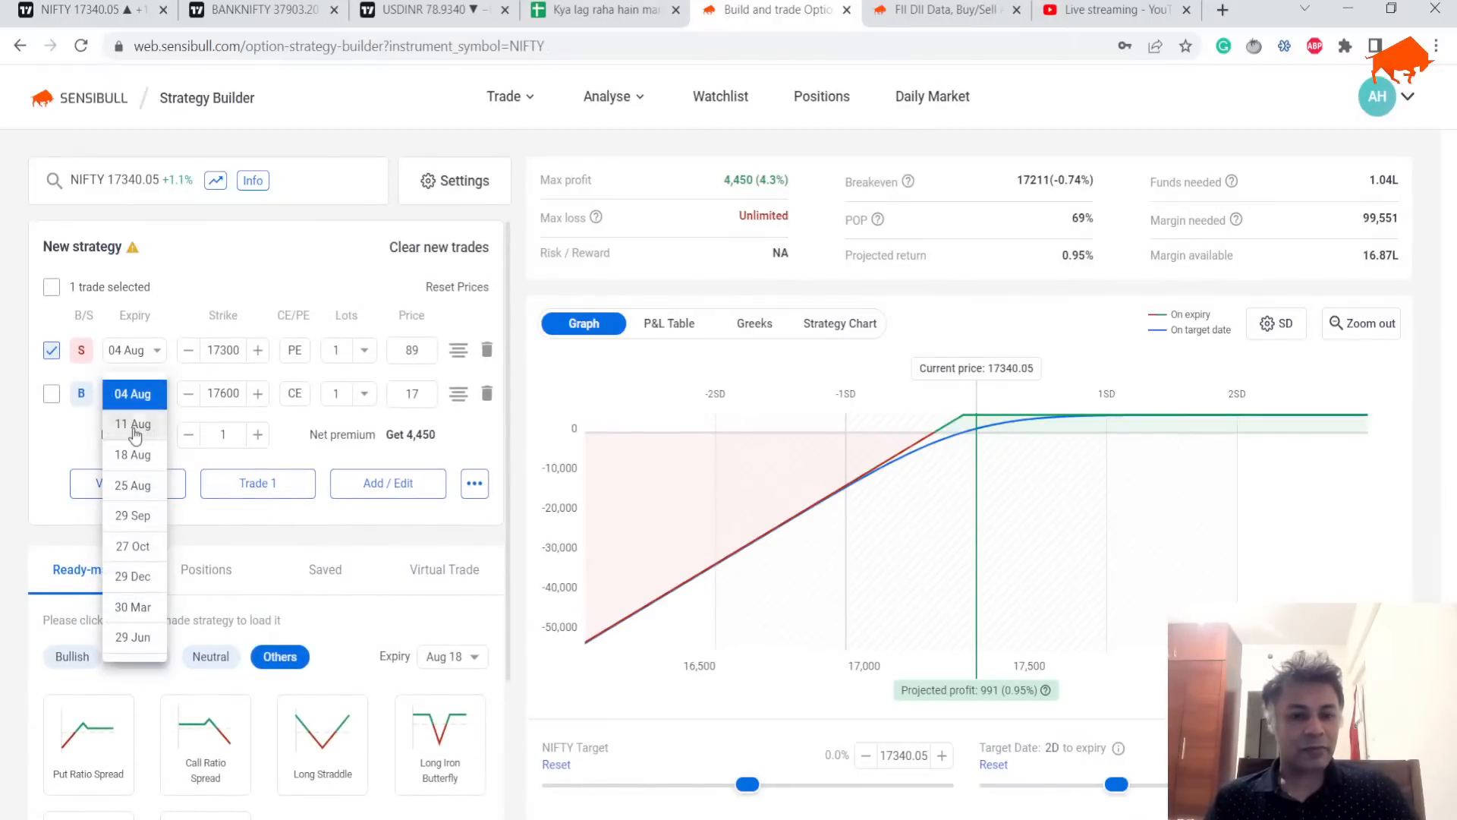
pyautogui.click(132, 422)
pyautogui.click(52, 394)
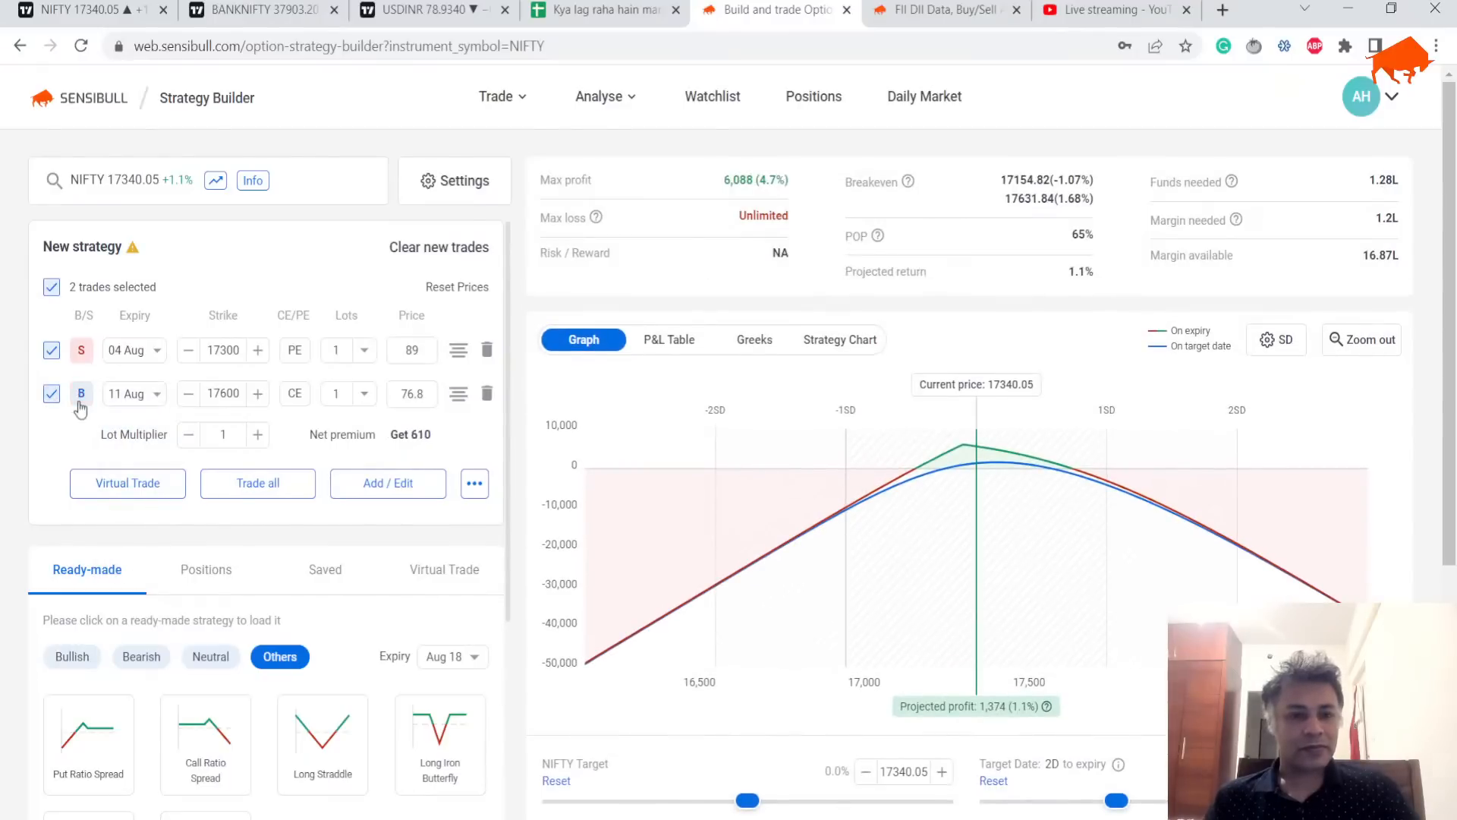
pyautogui.click(81, 395)
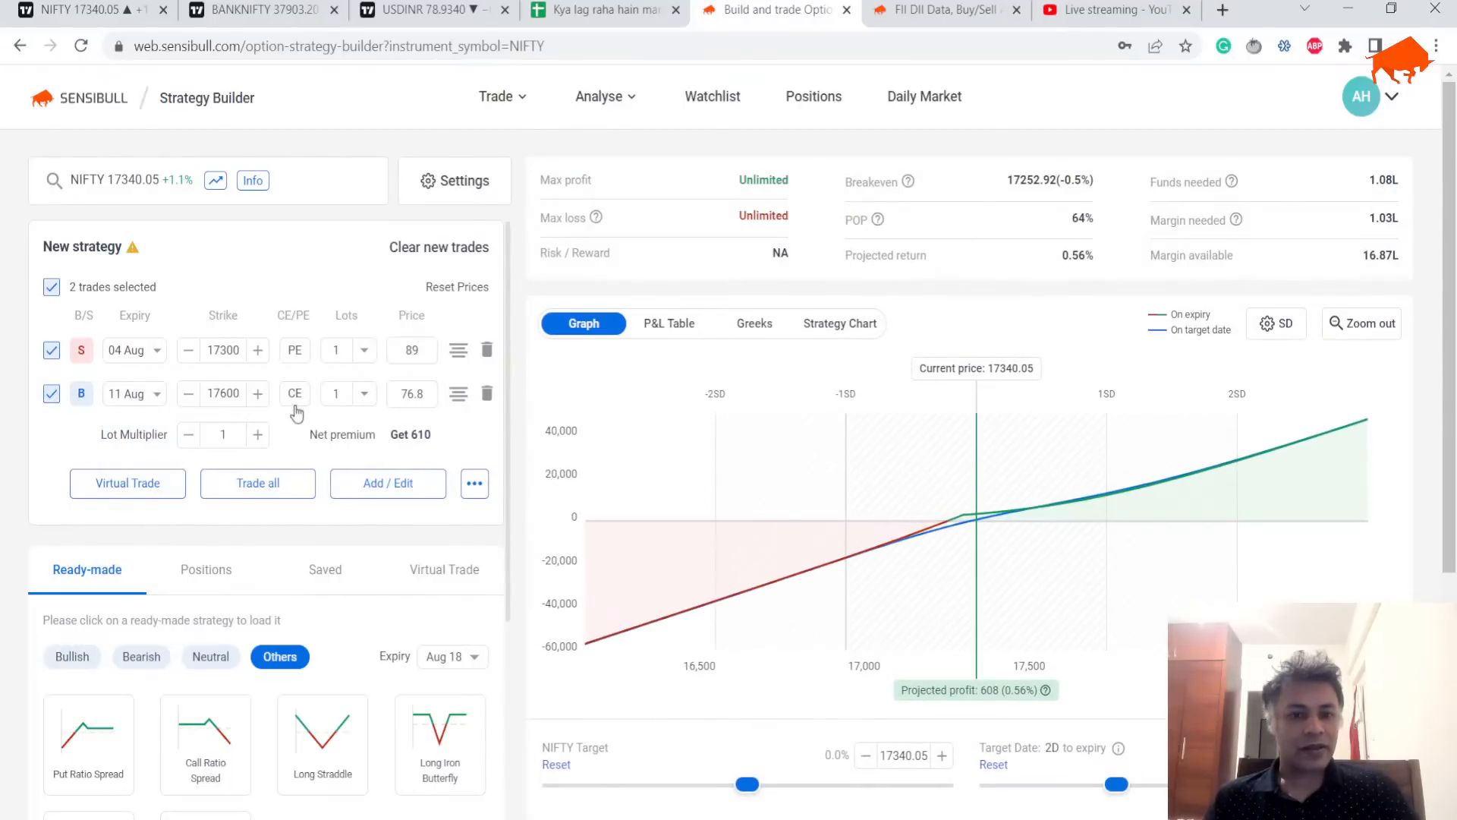
pyautogui.click(294, 392)
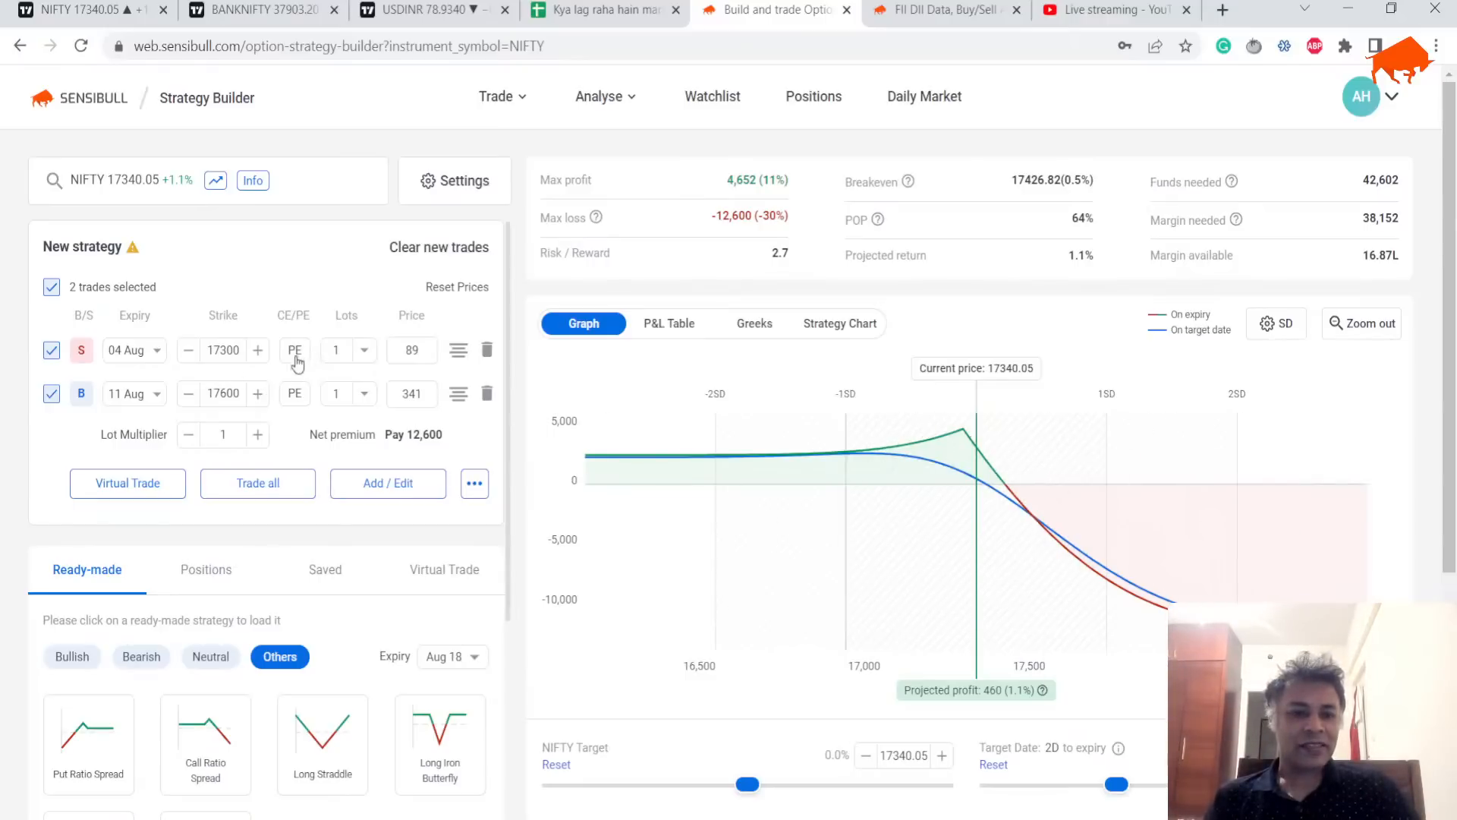
# Step: Set the 04 Aug 17300 put to Buy and the 11 Aug put to Sell
pyautogui.click(80, 350)
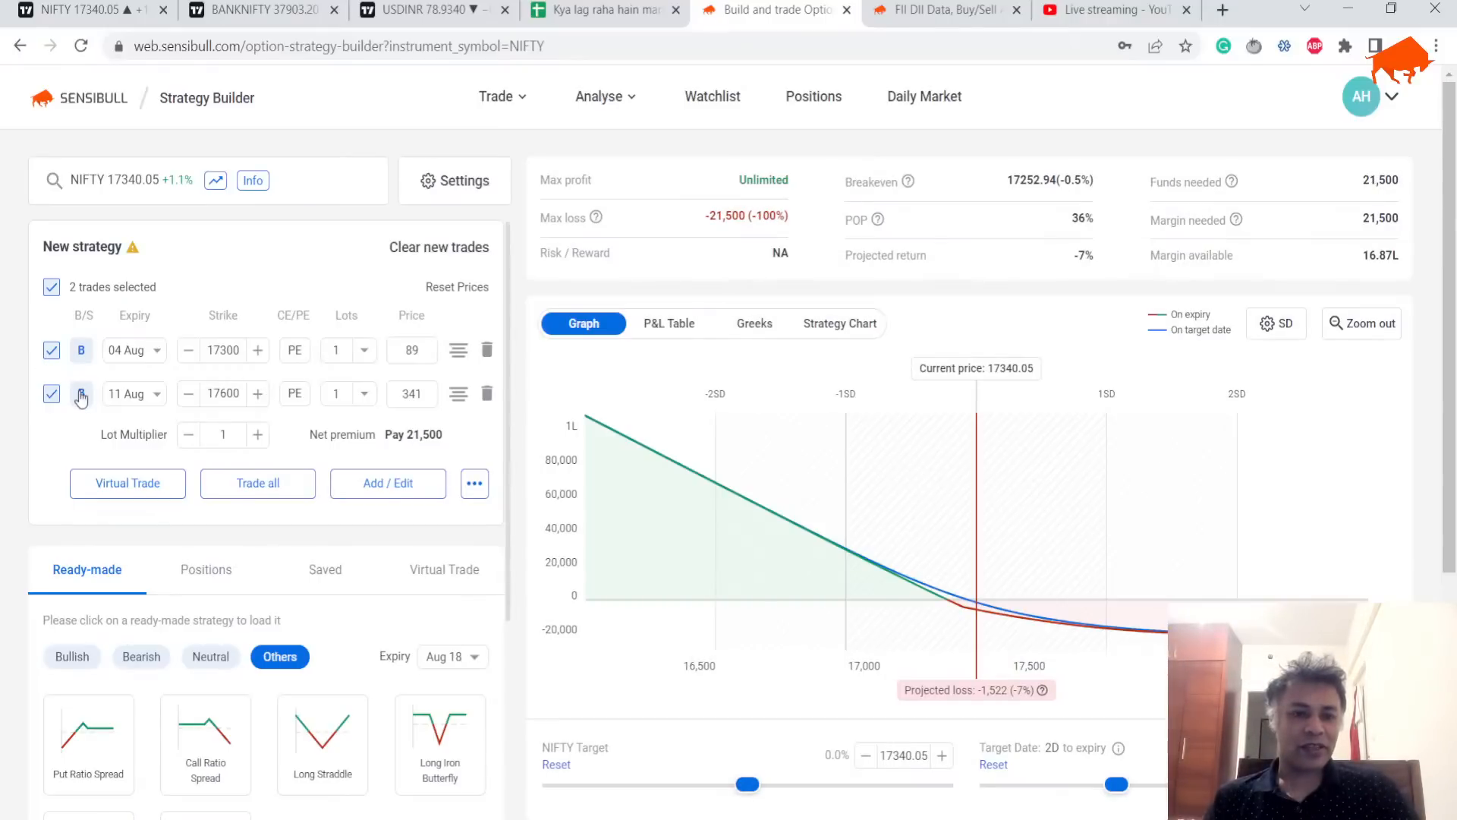
pyautogui.click(81, 393)
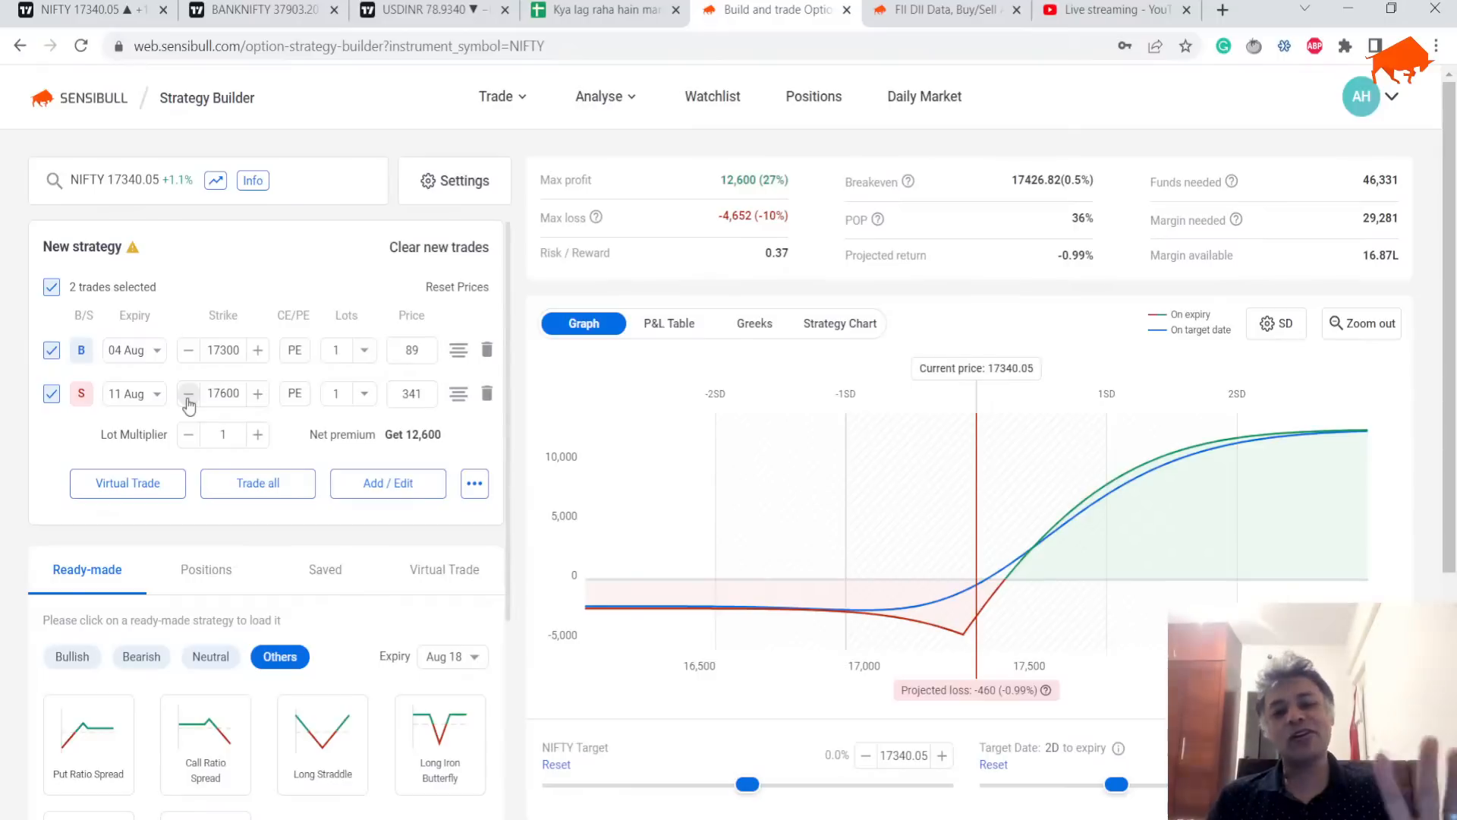
# Step: Lower the sold 11 Aug put's strike from 17600 down to 17300
pyautogui.click(190, 394)
pyautogui.click(189, 395)
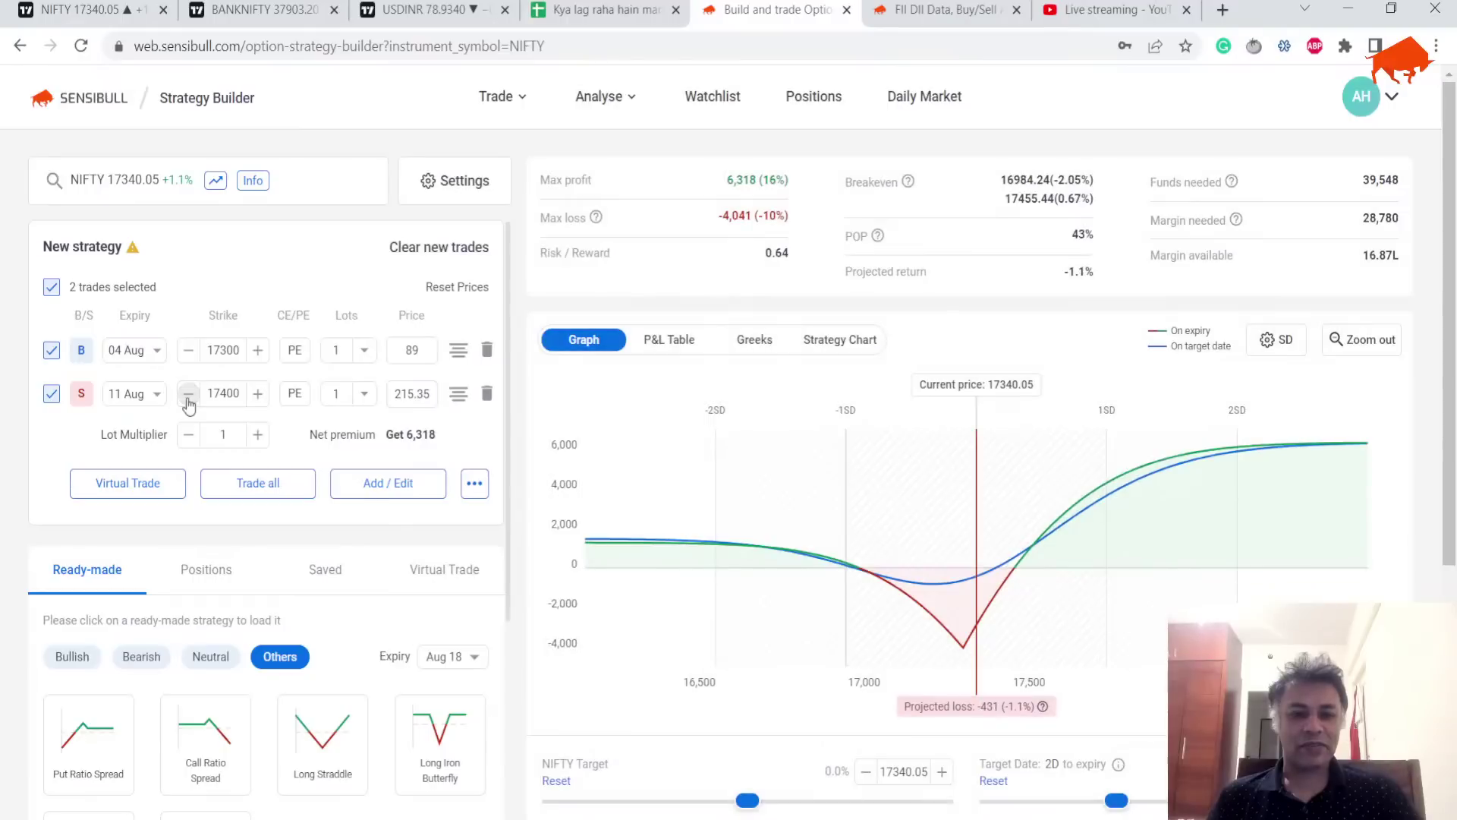
pyautogui.click(189, 393)
pyautogui.click(190, 393)
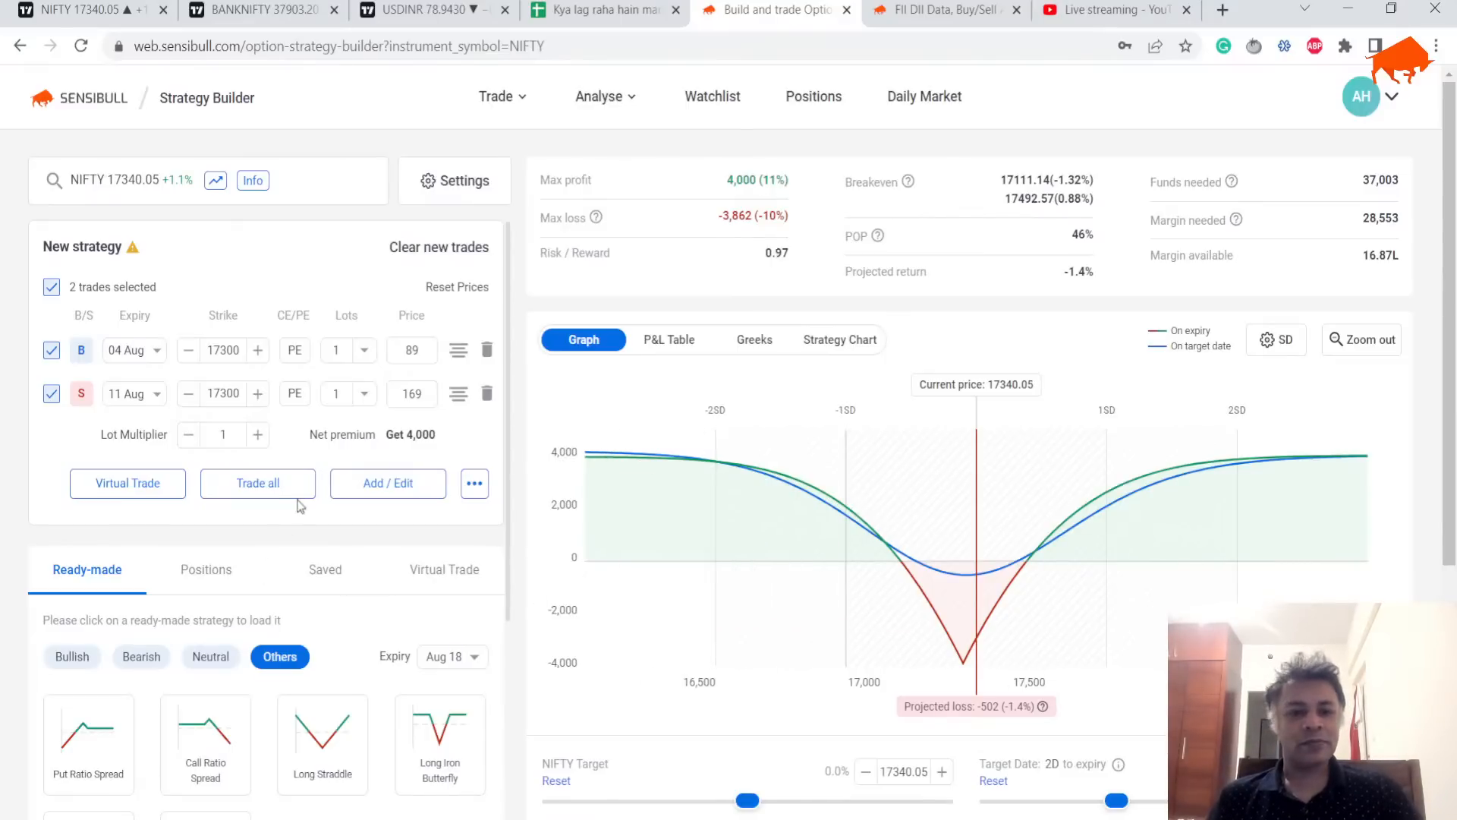
pyautogui.click(81, 349)
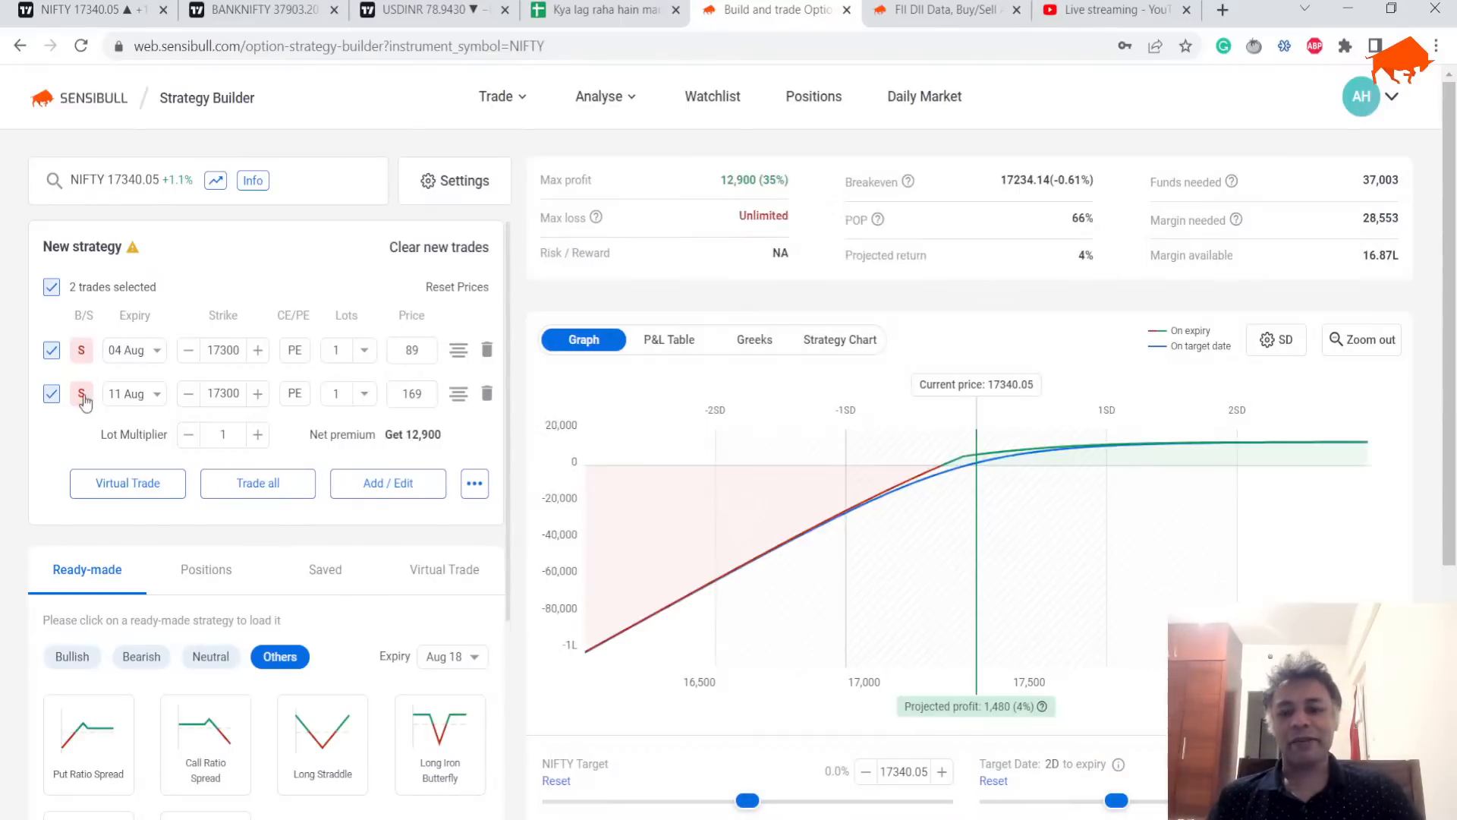
pyautogui.click(80, 393)
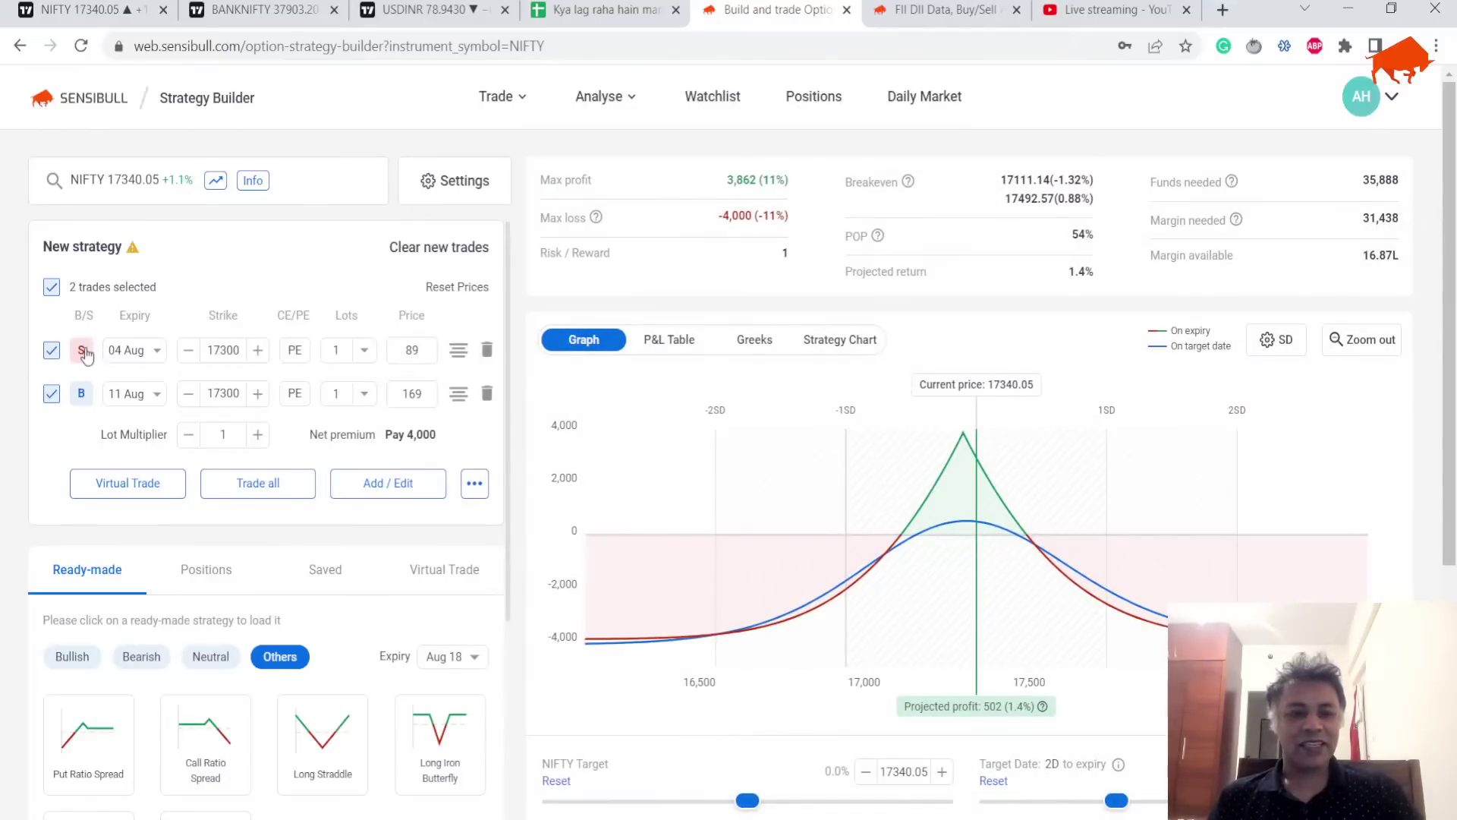
pyautogui.click(83, 351)
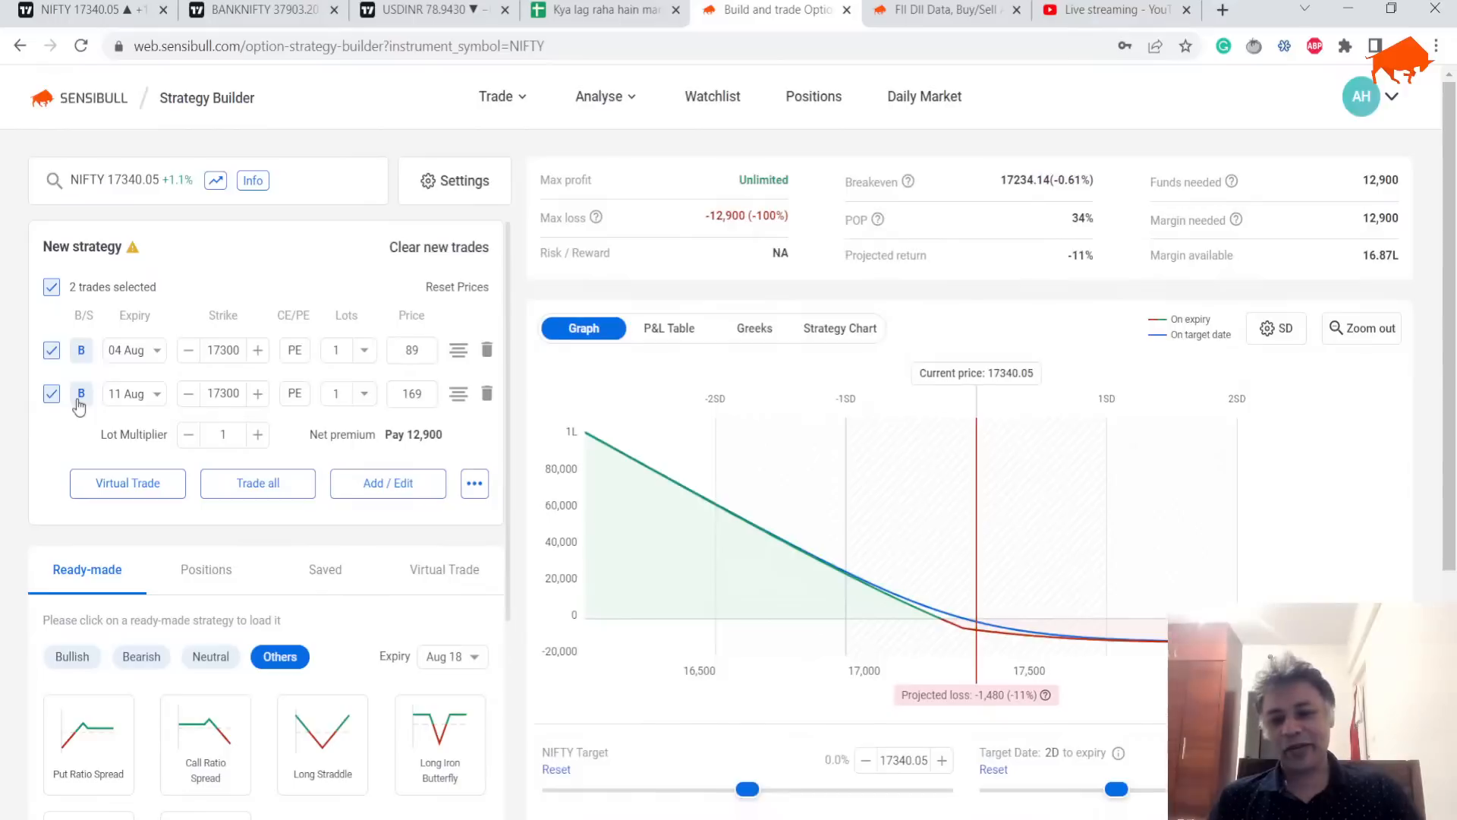
pyautogui.click(80, 394)
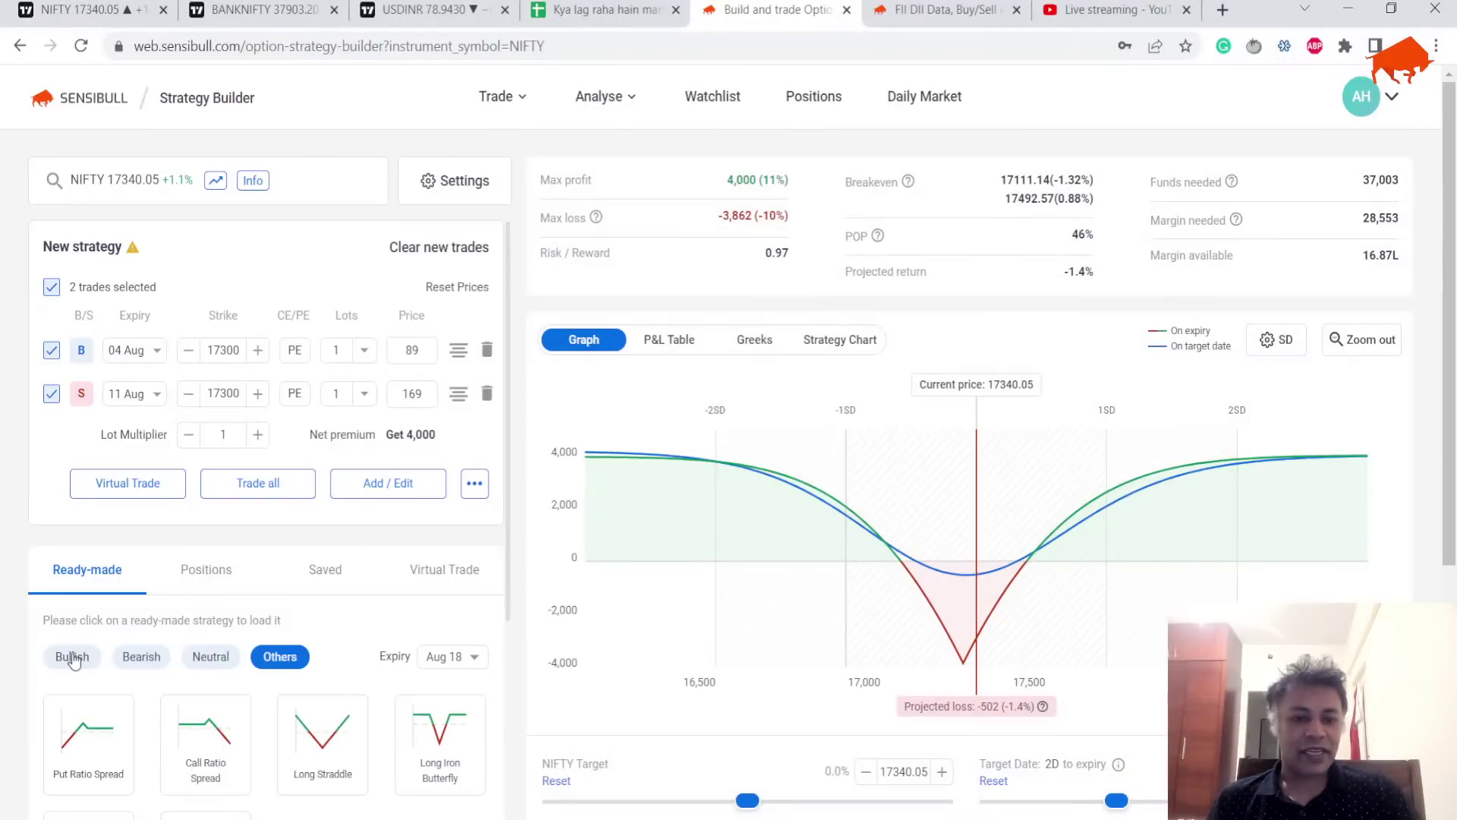
# Step: Load a bullish Bull Call Spread and settle the strikes at buy 17400 CE, sell 17600 CE
pyautogui.click(73, 658)
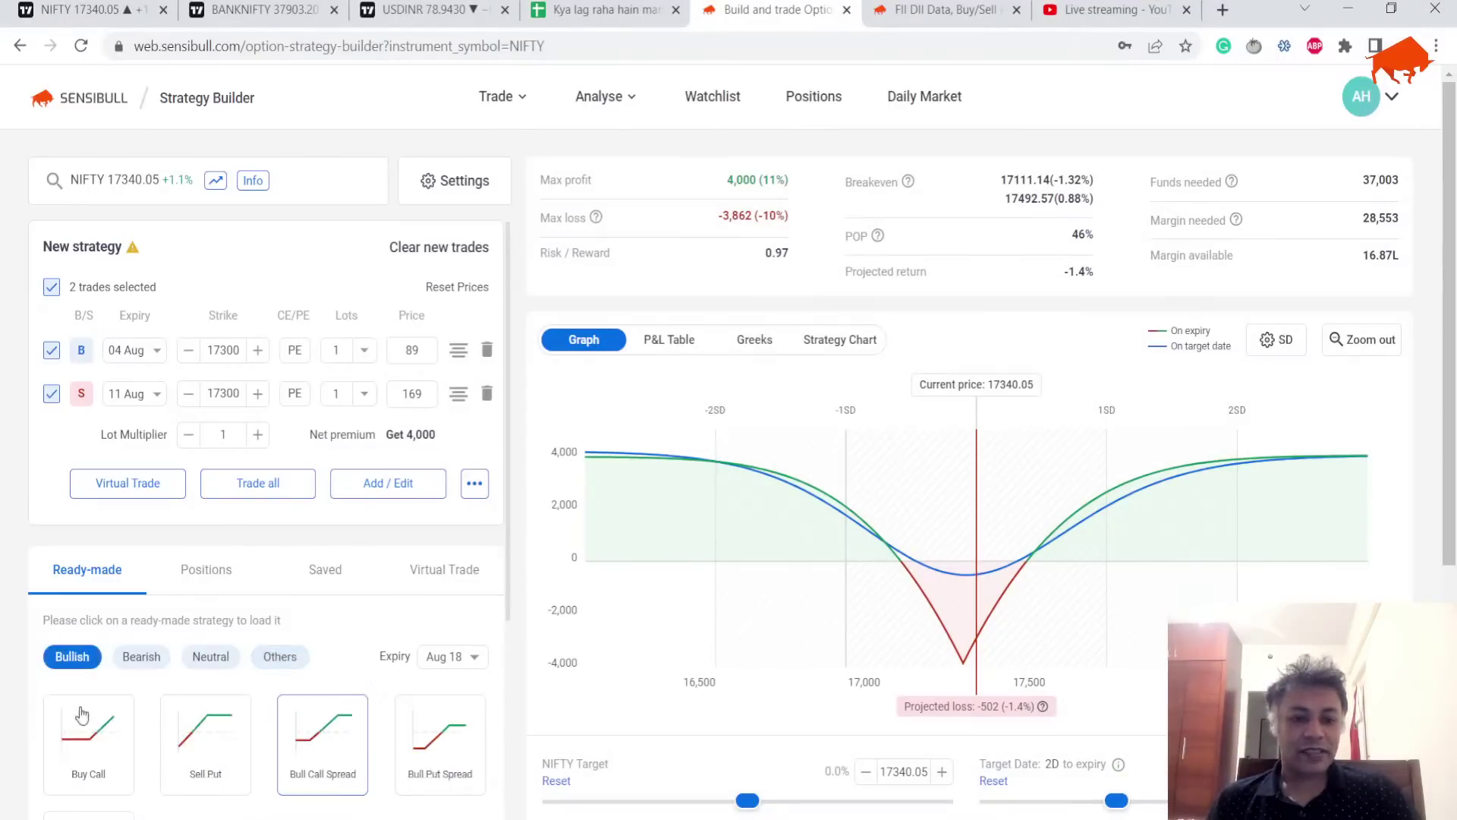
pyautogui.click(322, 741)
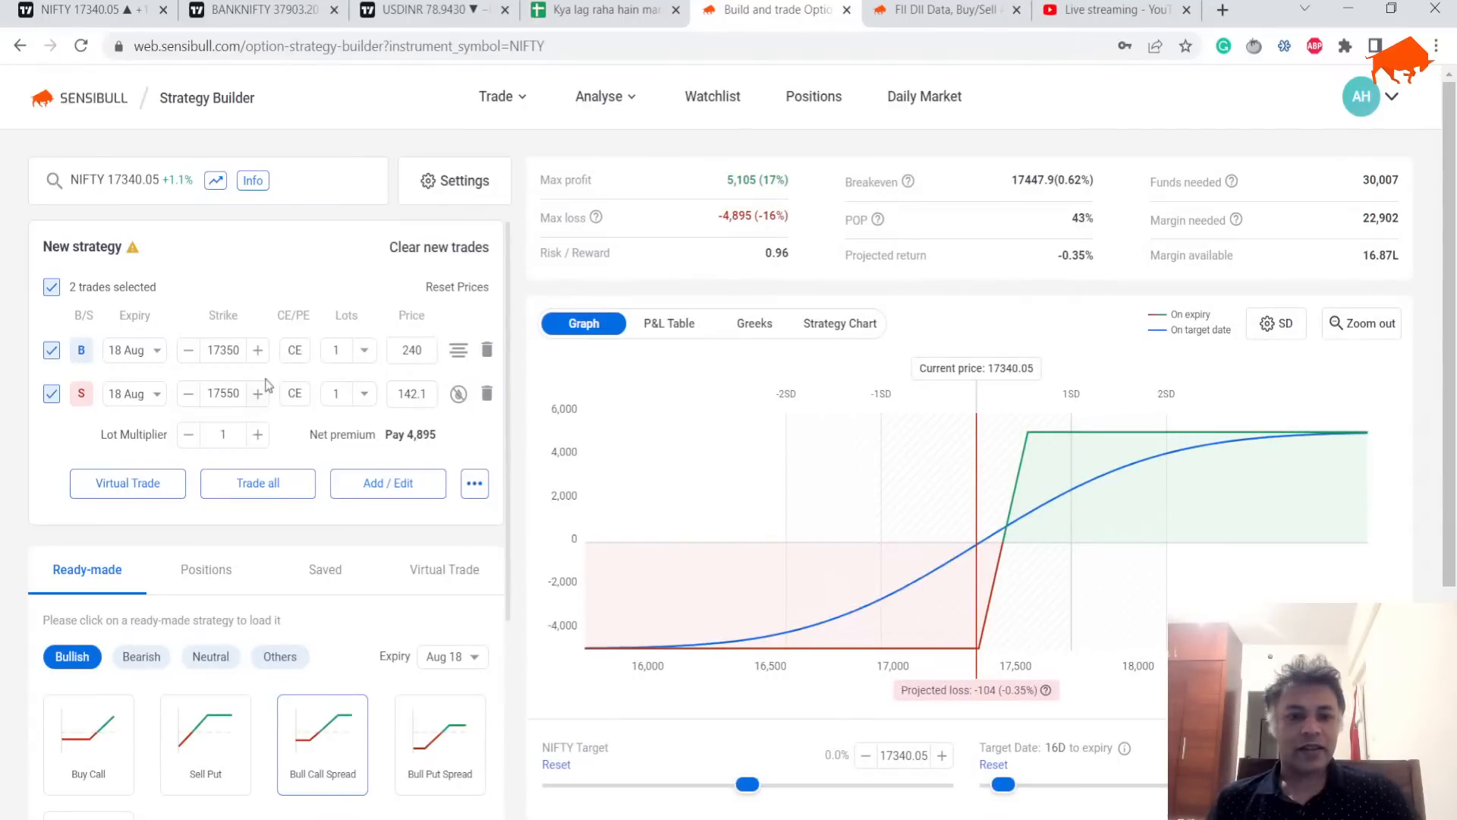
pyautogui.click(258, 349)
pyautogui.click(257, 395)
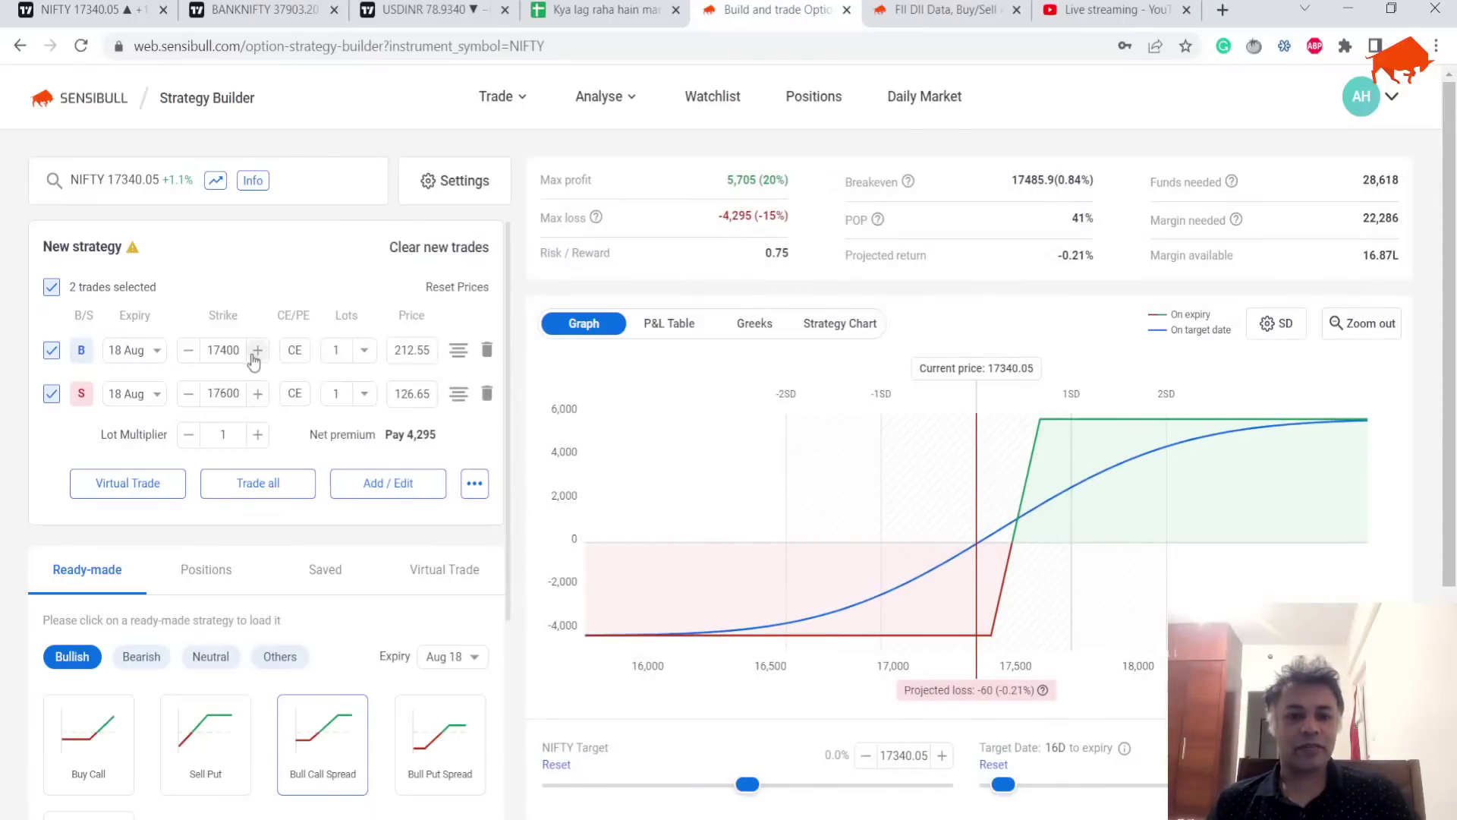
pyautogui.click(257, 350)
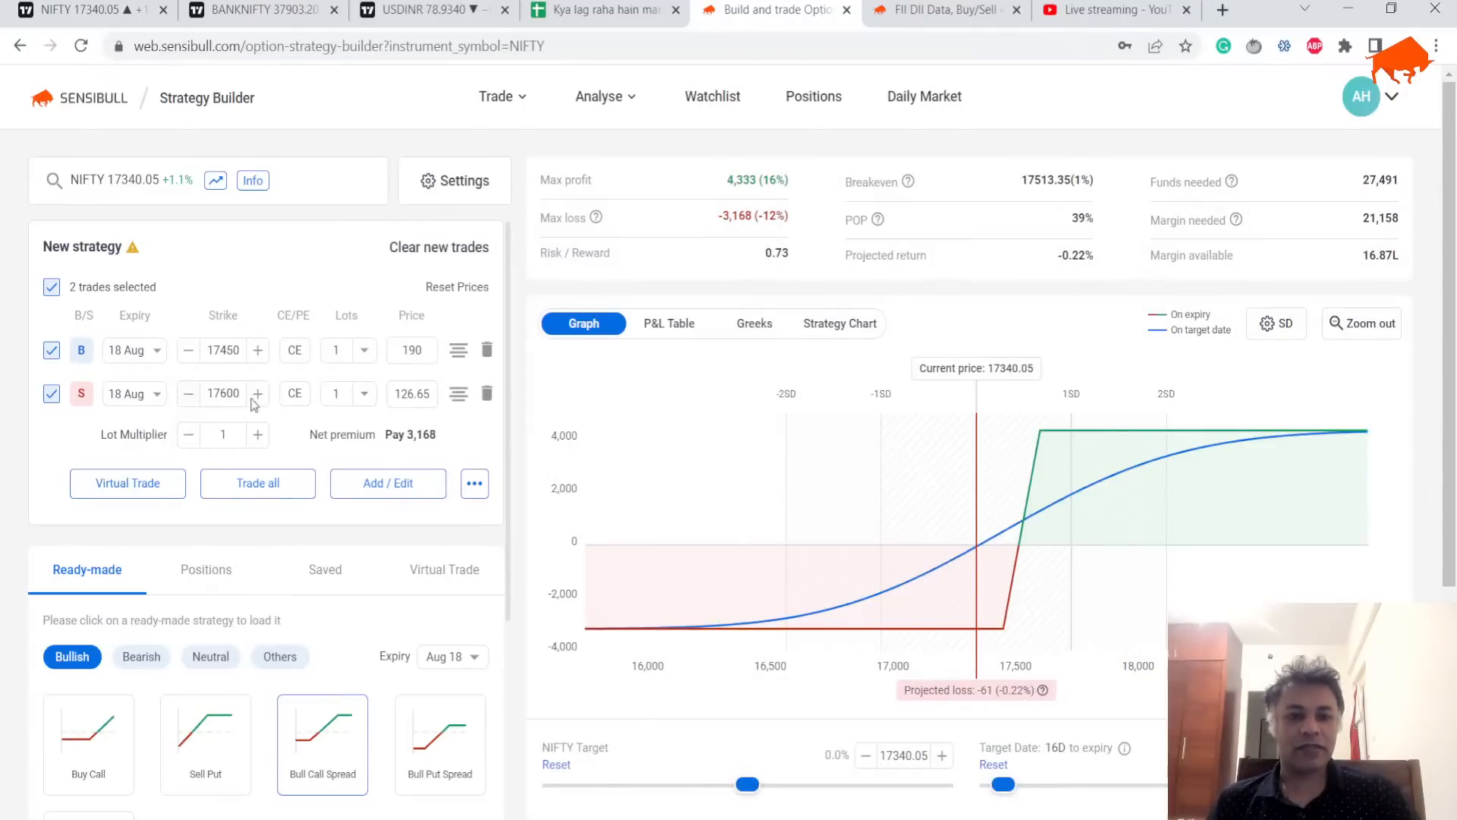
pyautogui.click(258, 394)
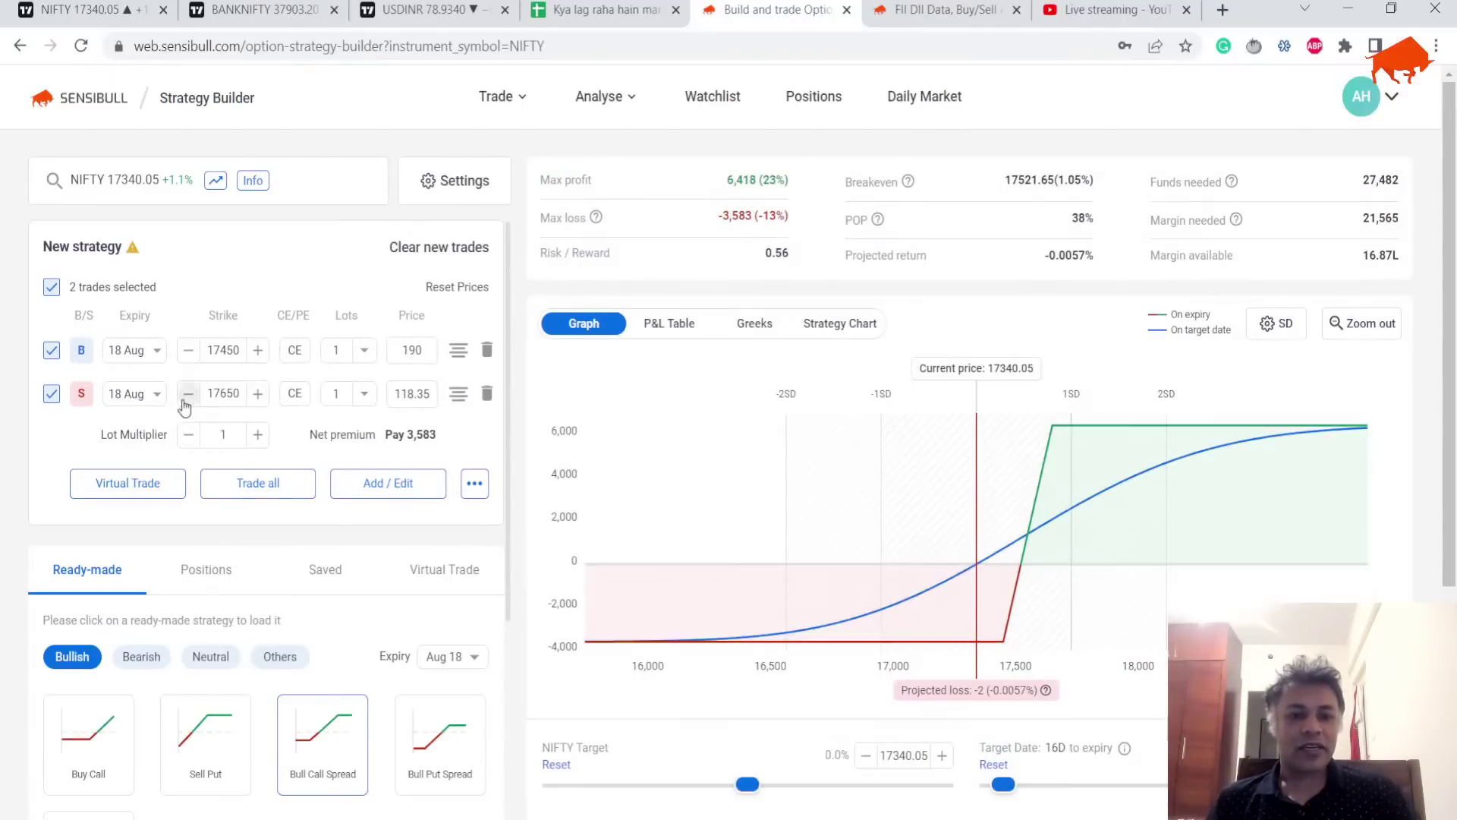
pyautogui.click(188, 394)
pyautogui.click(189, 351)
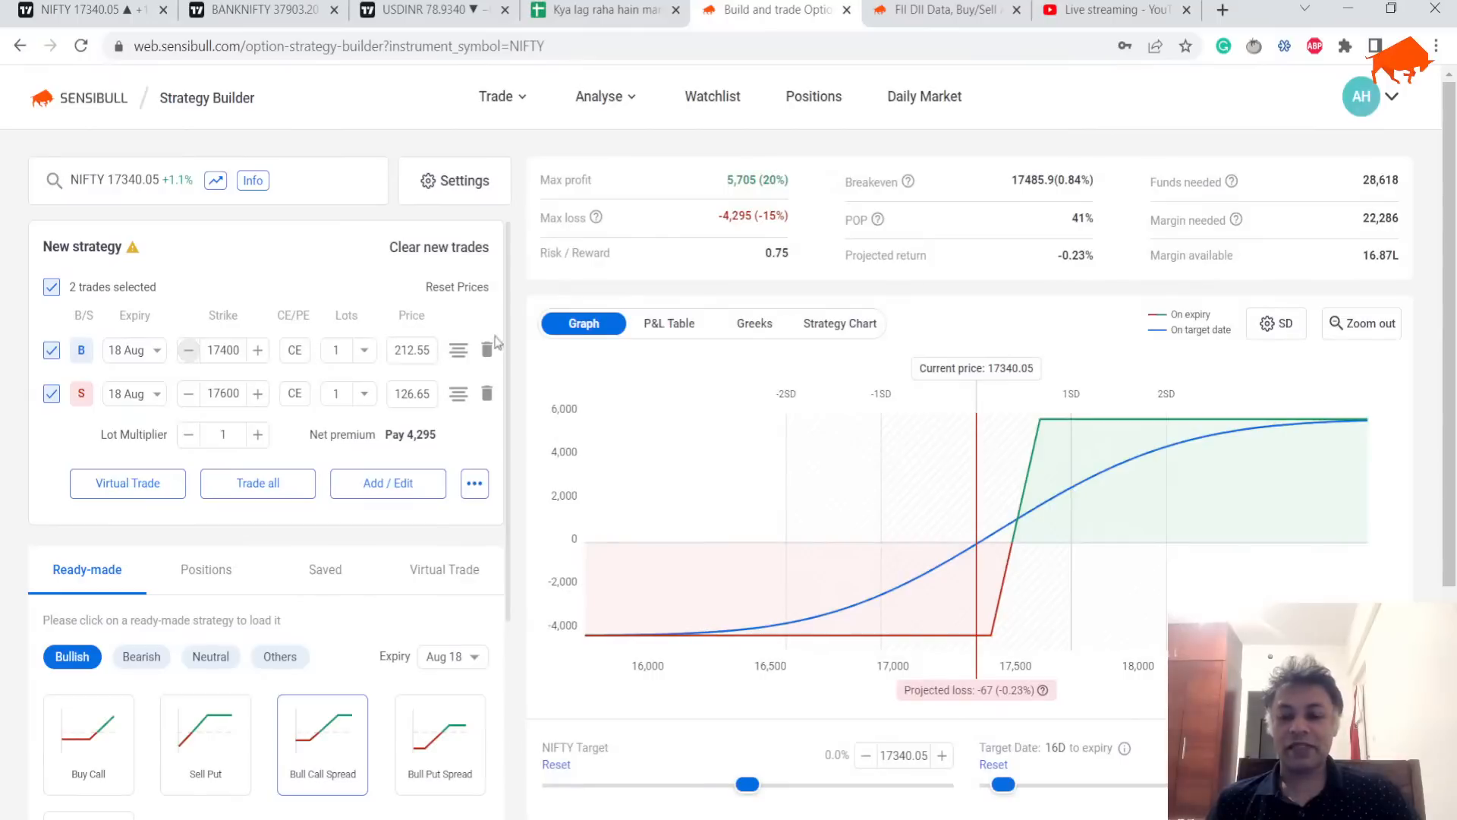
pyautogui.scroll(-1, 647, 353)
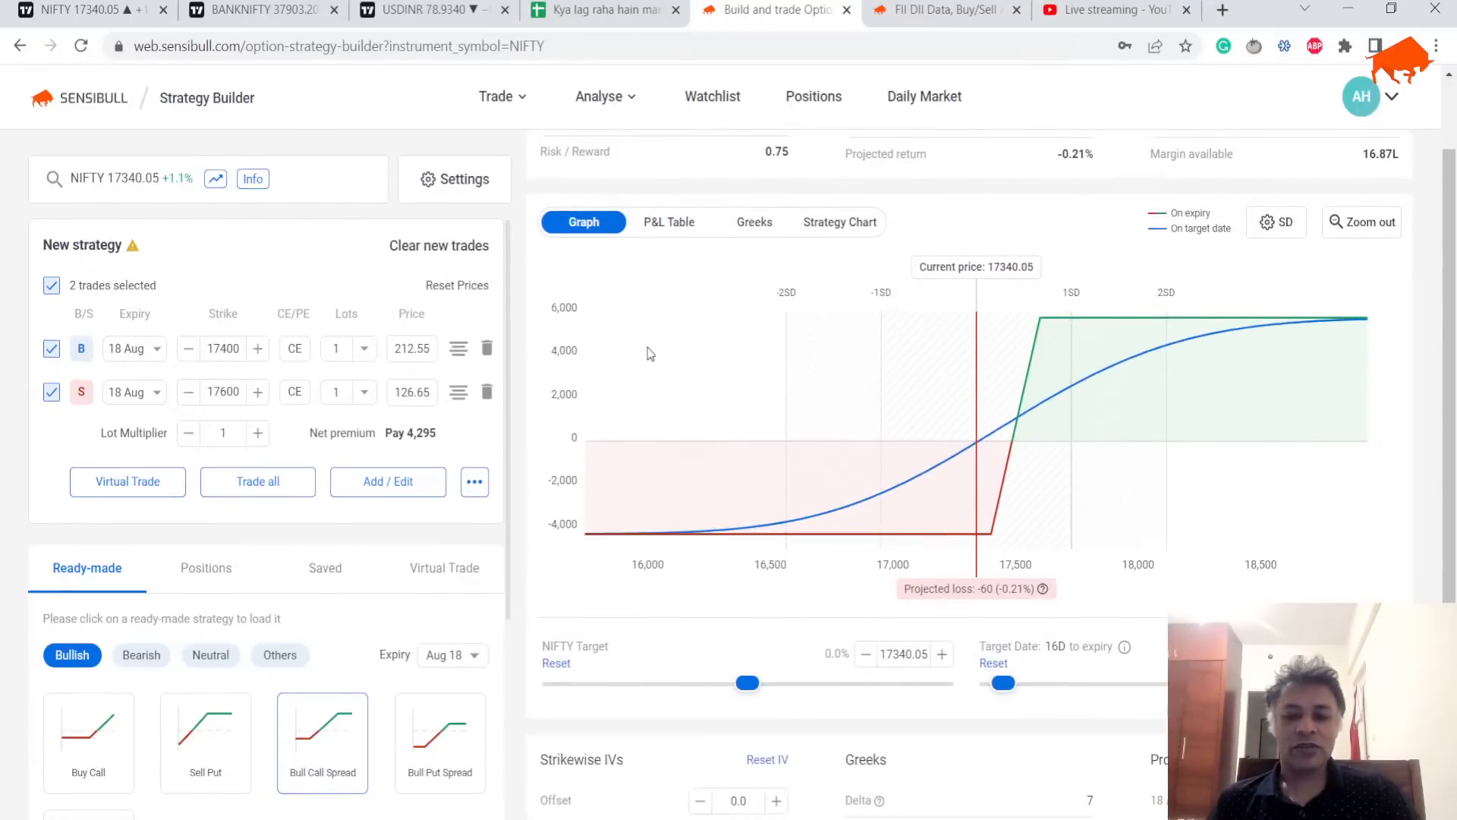
pyautogui.scroll(1, 647, 353)
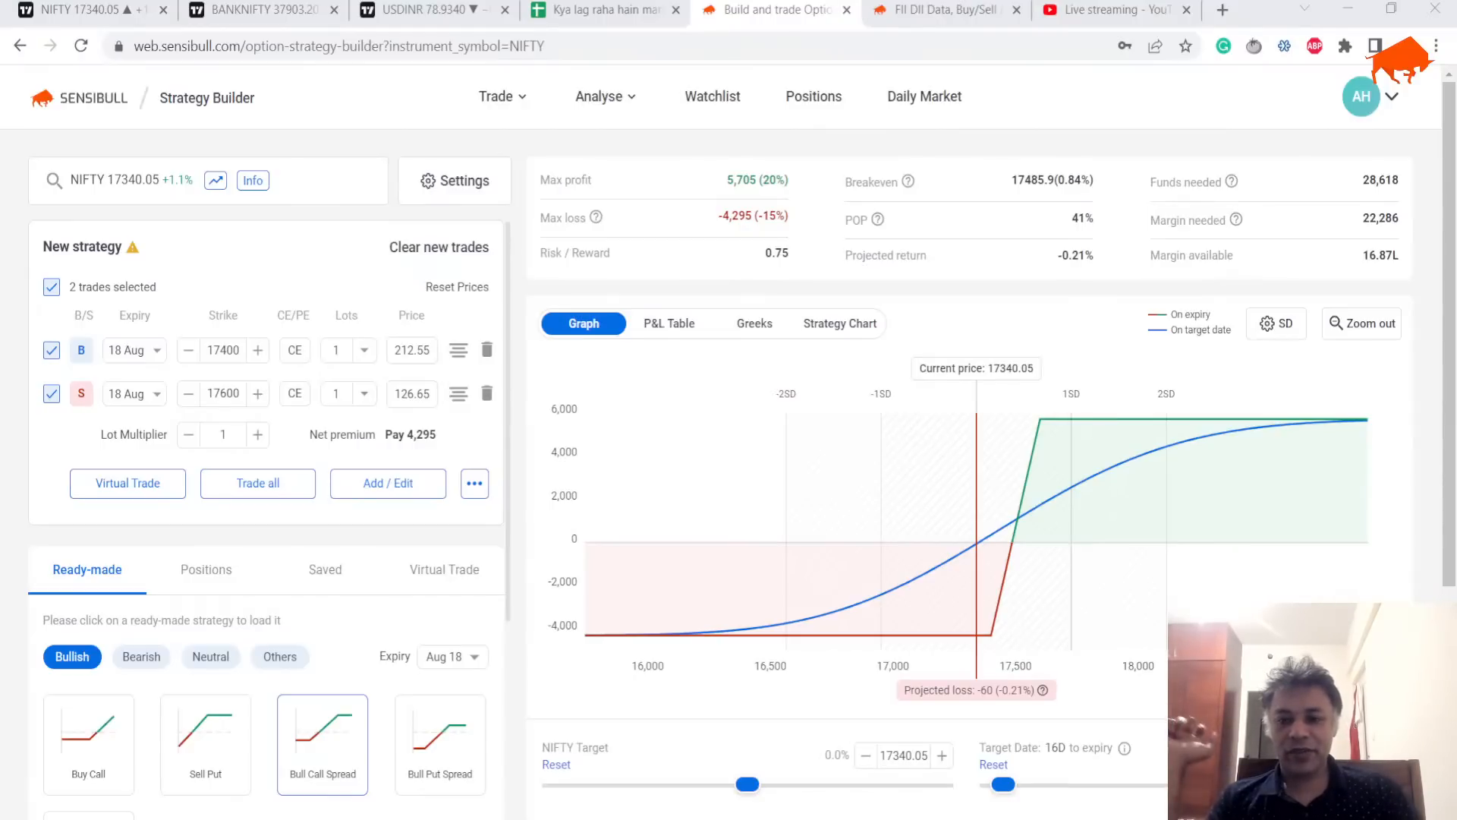
# Step: Switch to the market-notes spreadsheet
pyautogui.click(616, 10)
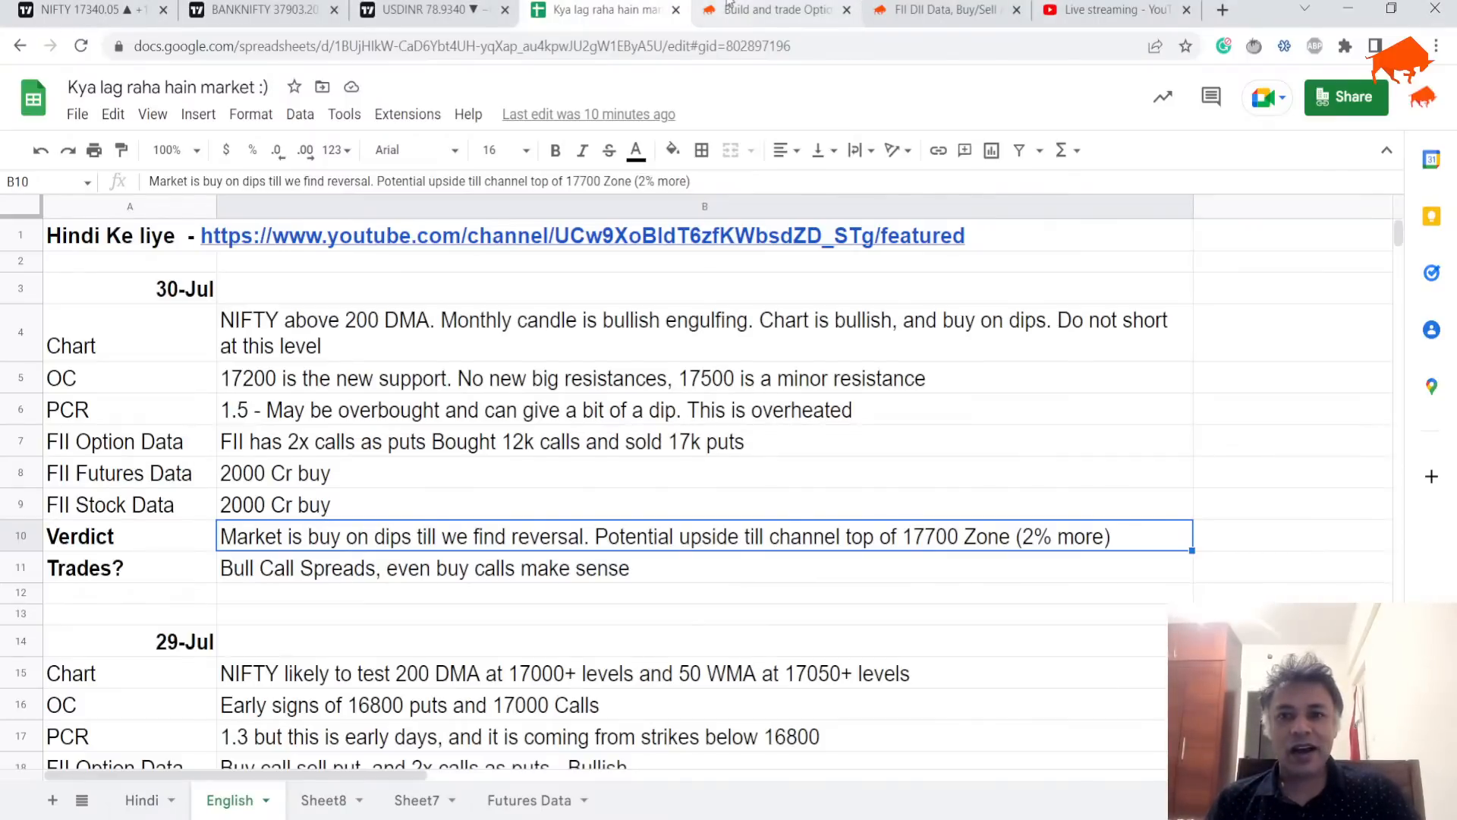
# Step: Review the 30-Jul verdict and trade notes, then return to the 17400/17600 bull call spread
pyautogui.click(752, 9)
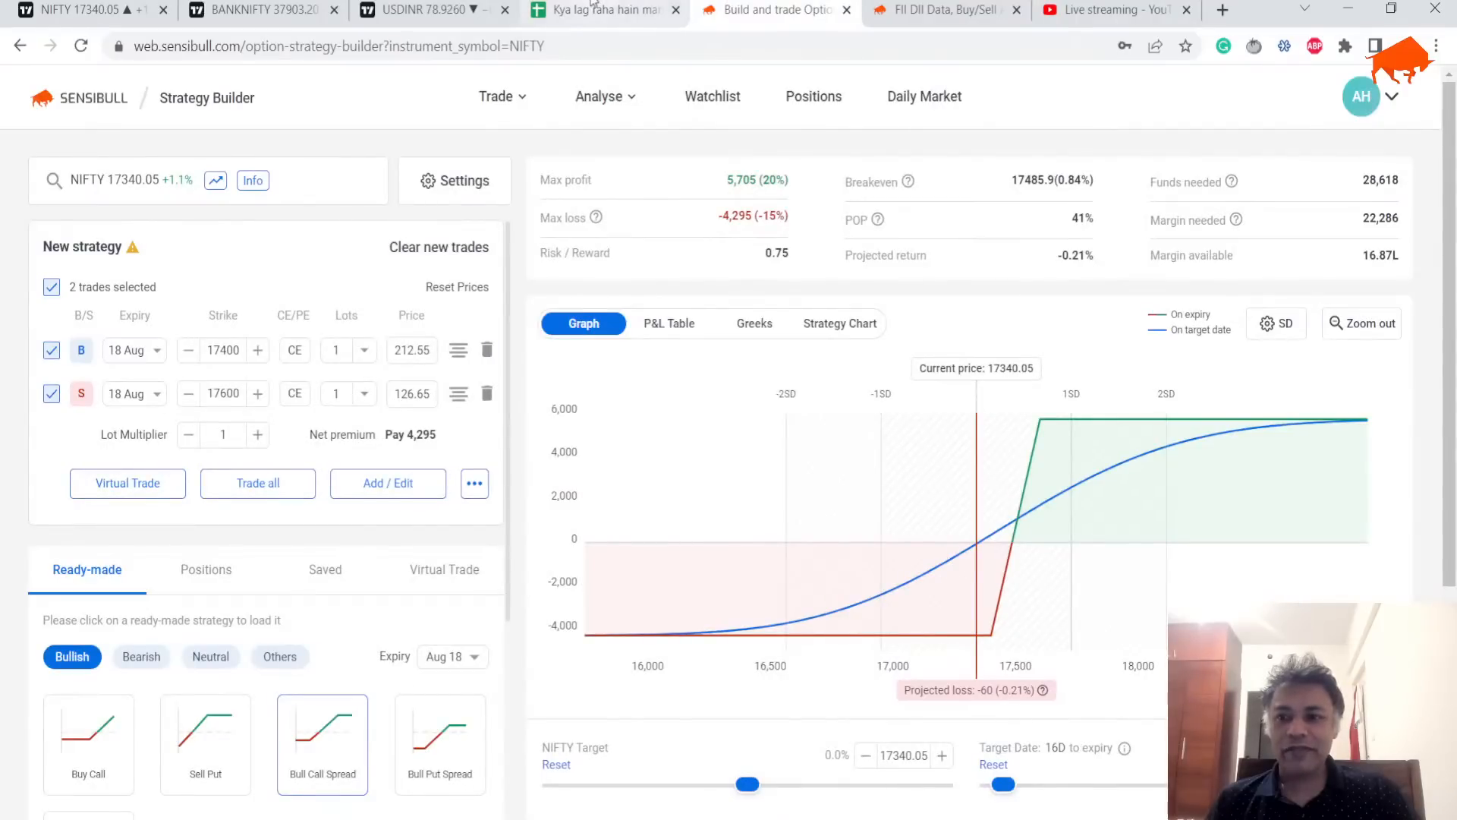
pyautogui.click(598, 9)
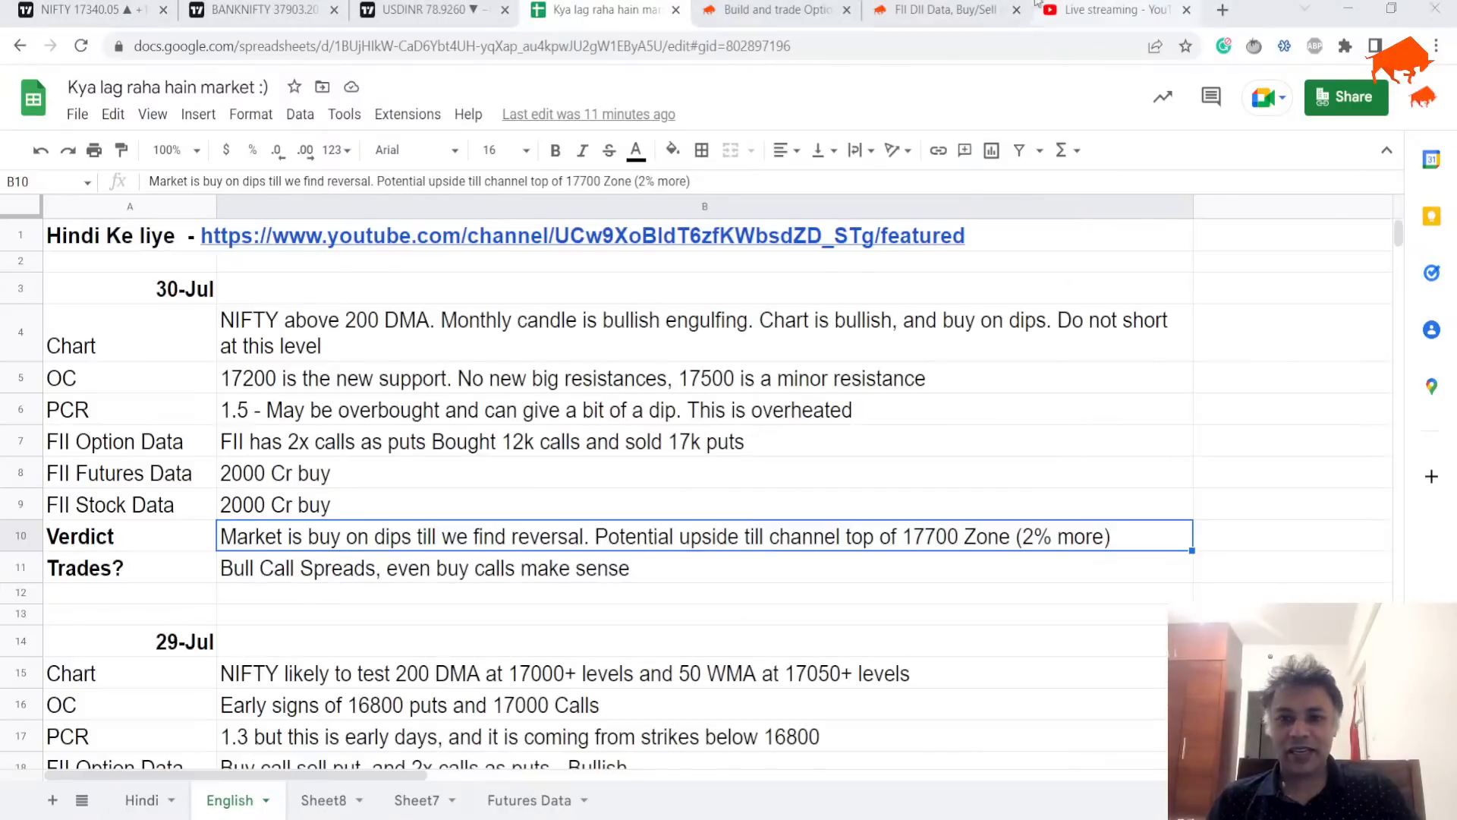
pyautogui.click(774, 10)
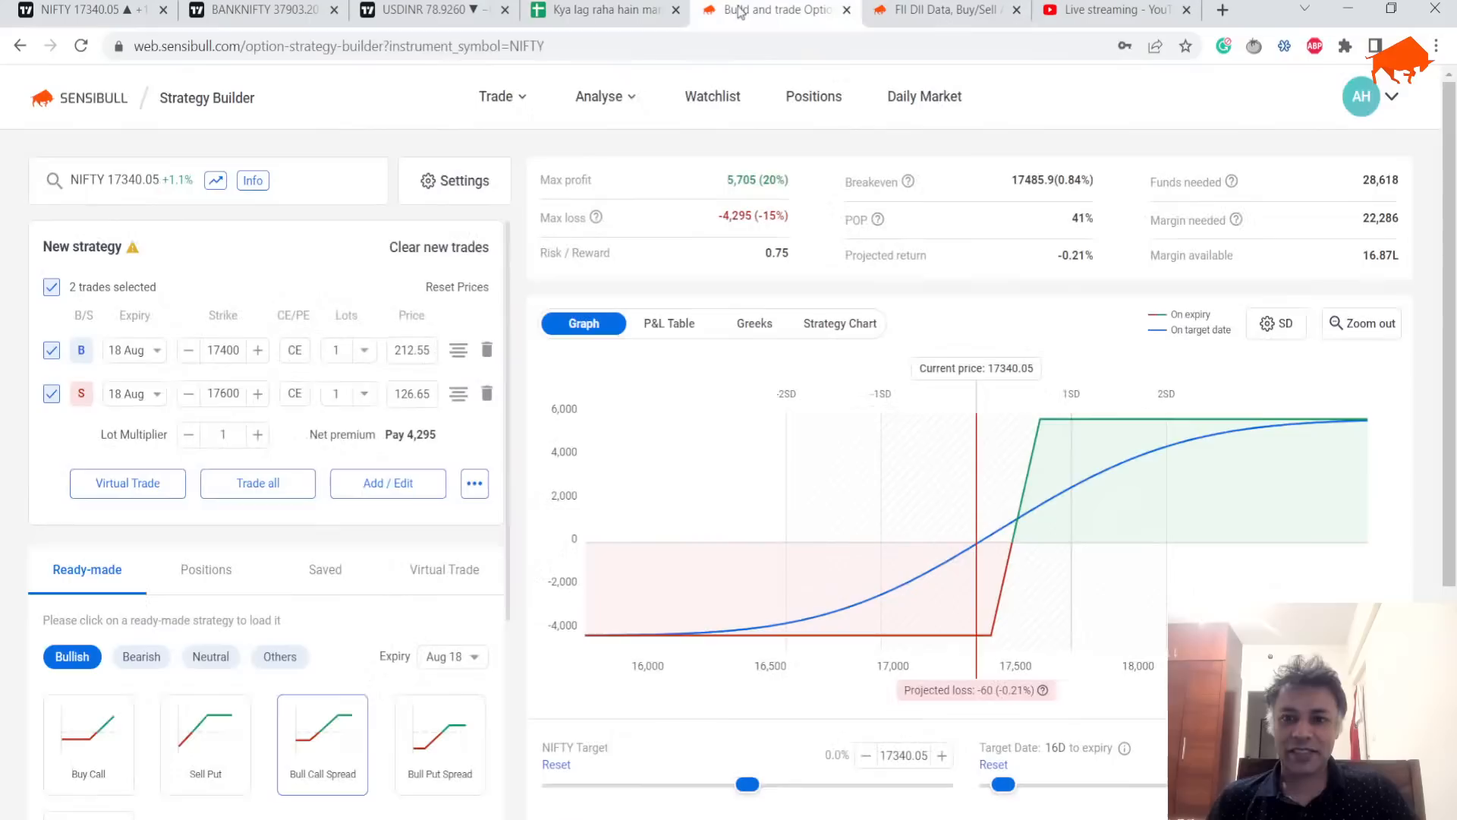
pyautogui.doubleClick(1373, 266)
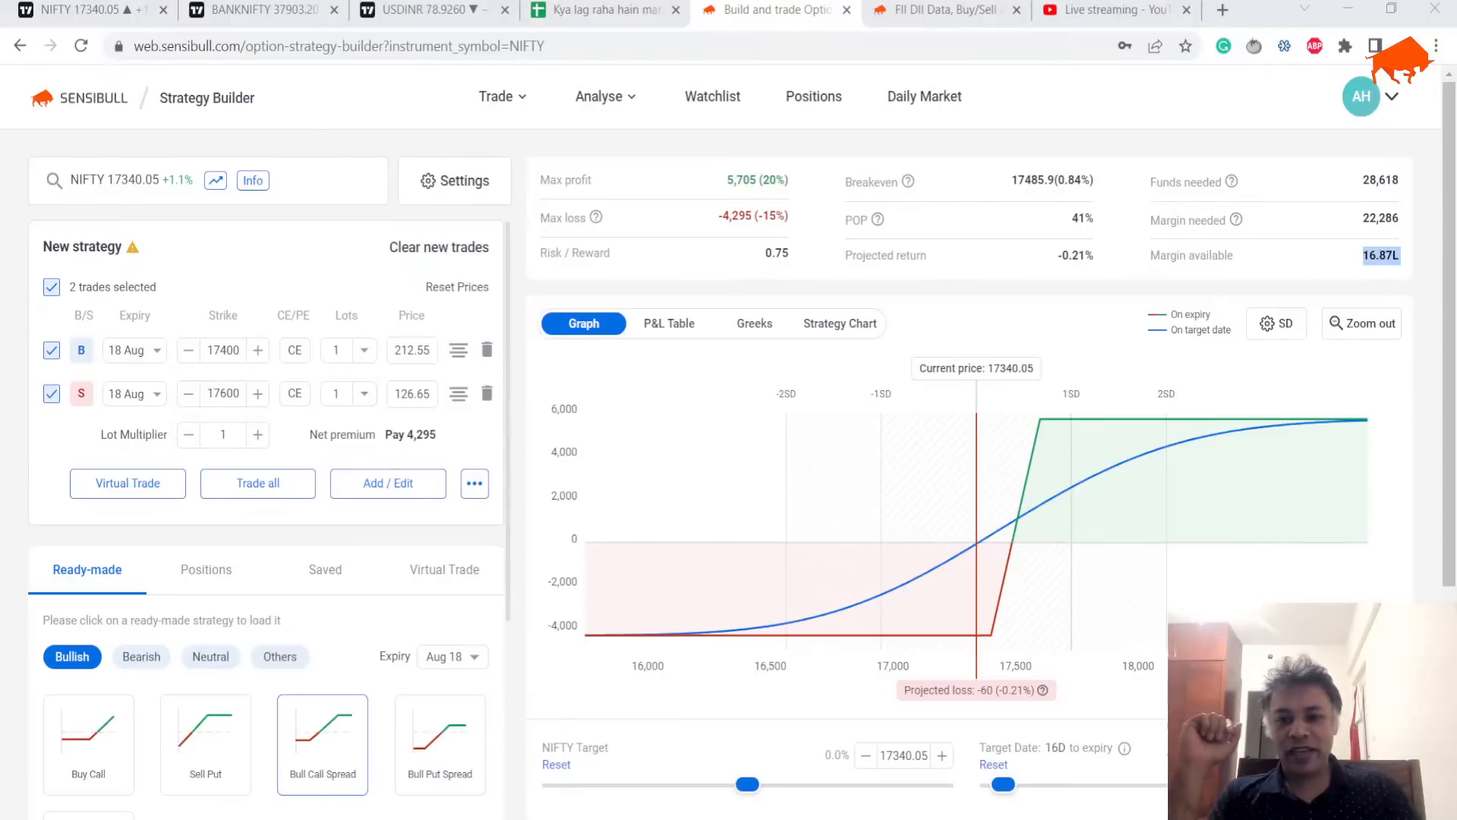
# Step: Abandon a first pledging search, then start a fresh tab for a 'zerodha pledging' query
pyautogui.hotkey('ctrl', 't')
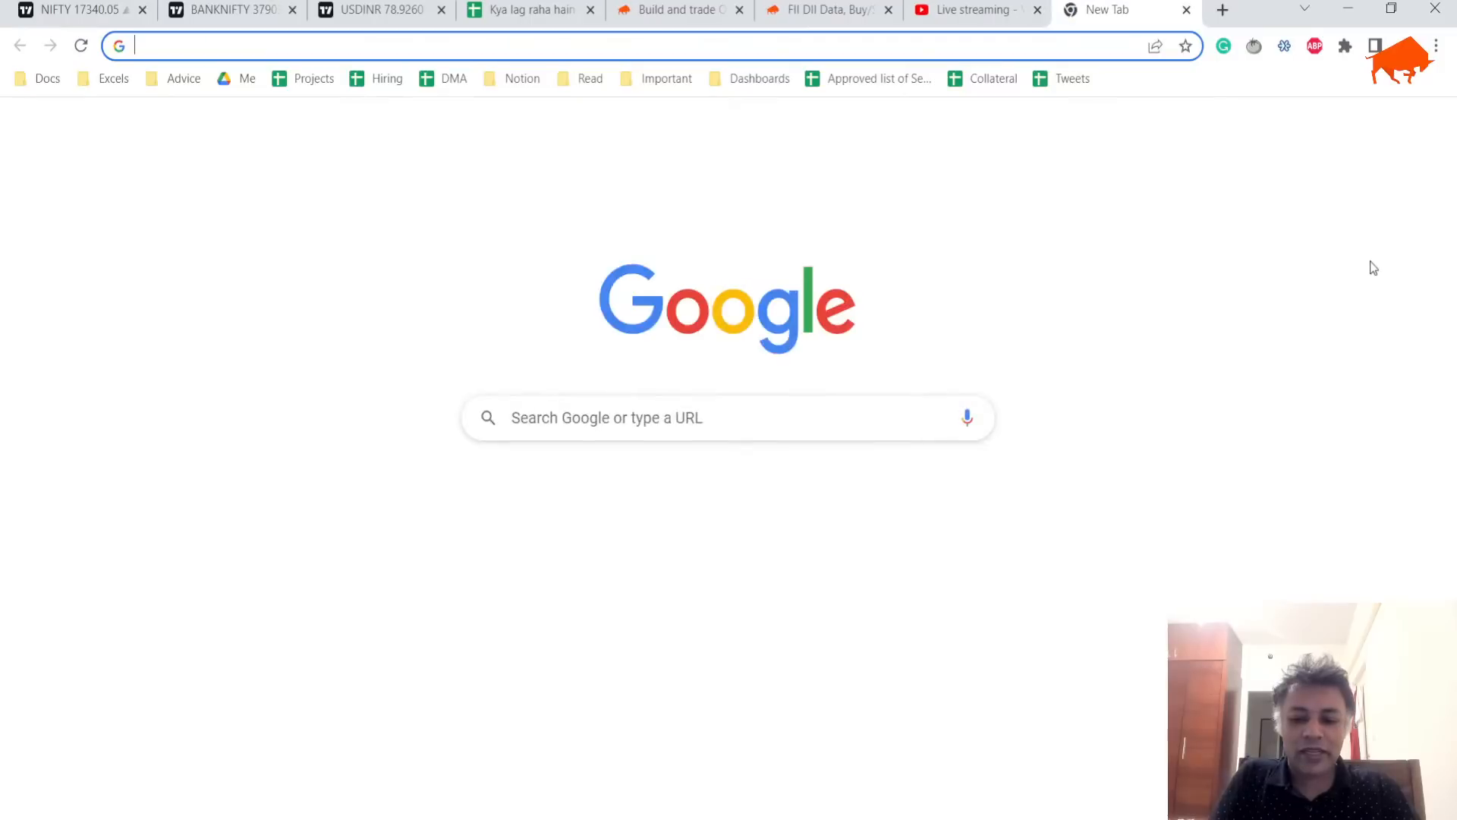
pyautogui.write('pledge')
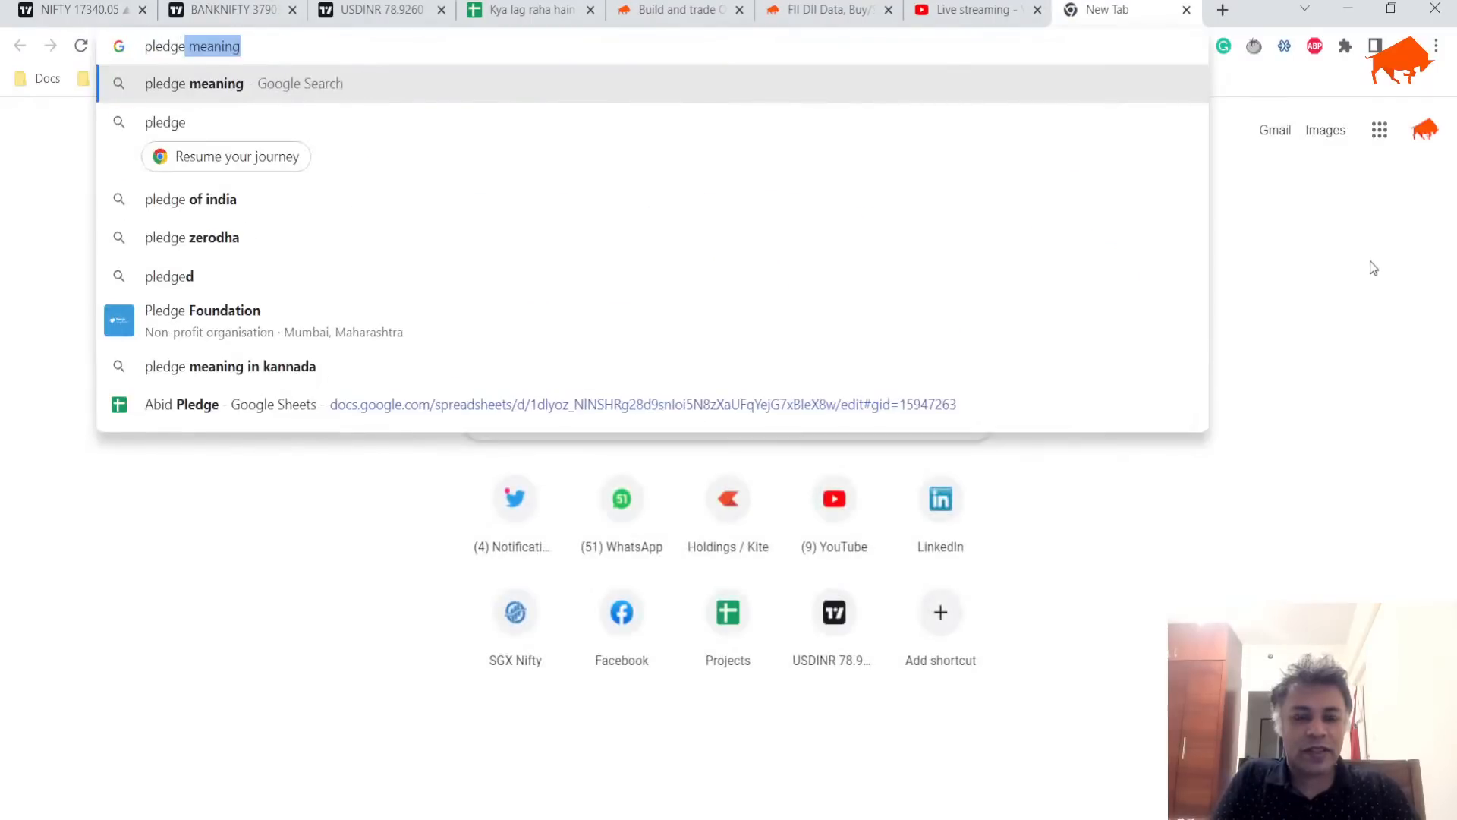
pyautogui.press('BackSpace')
pyautogui.press('BackSpace')
pyautogui.write('ing')
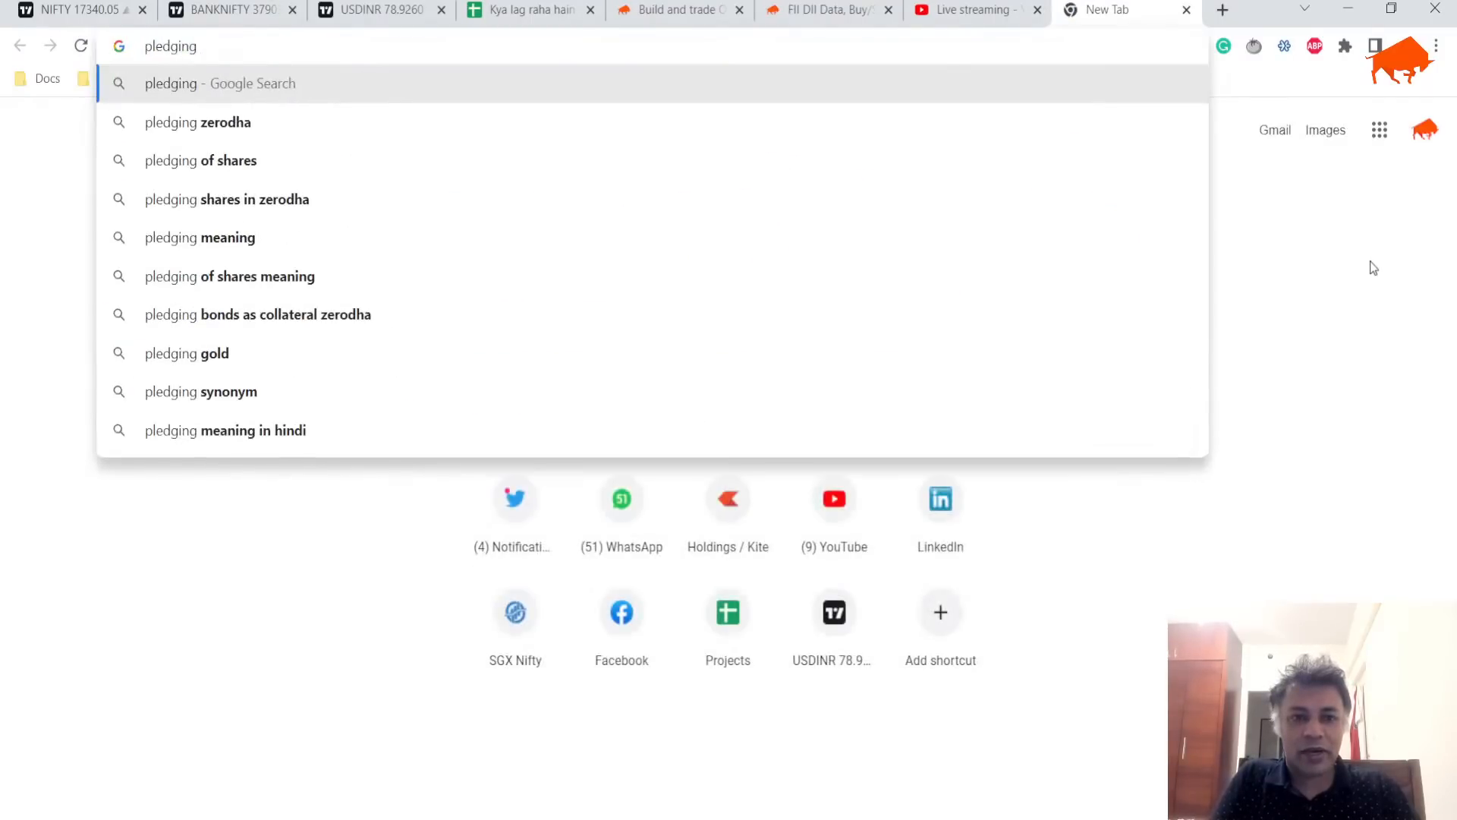
pyautogui.press('Down')
pyautogui.hotkey('ctrl', 'w')
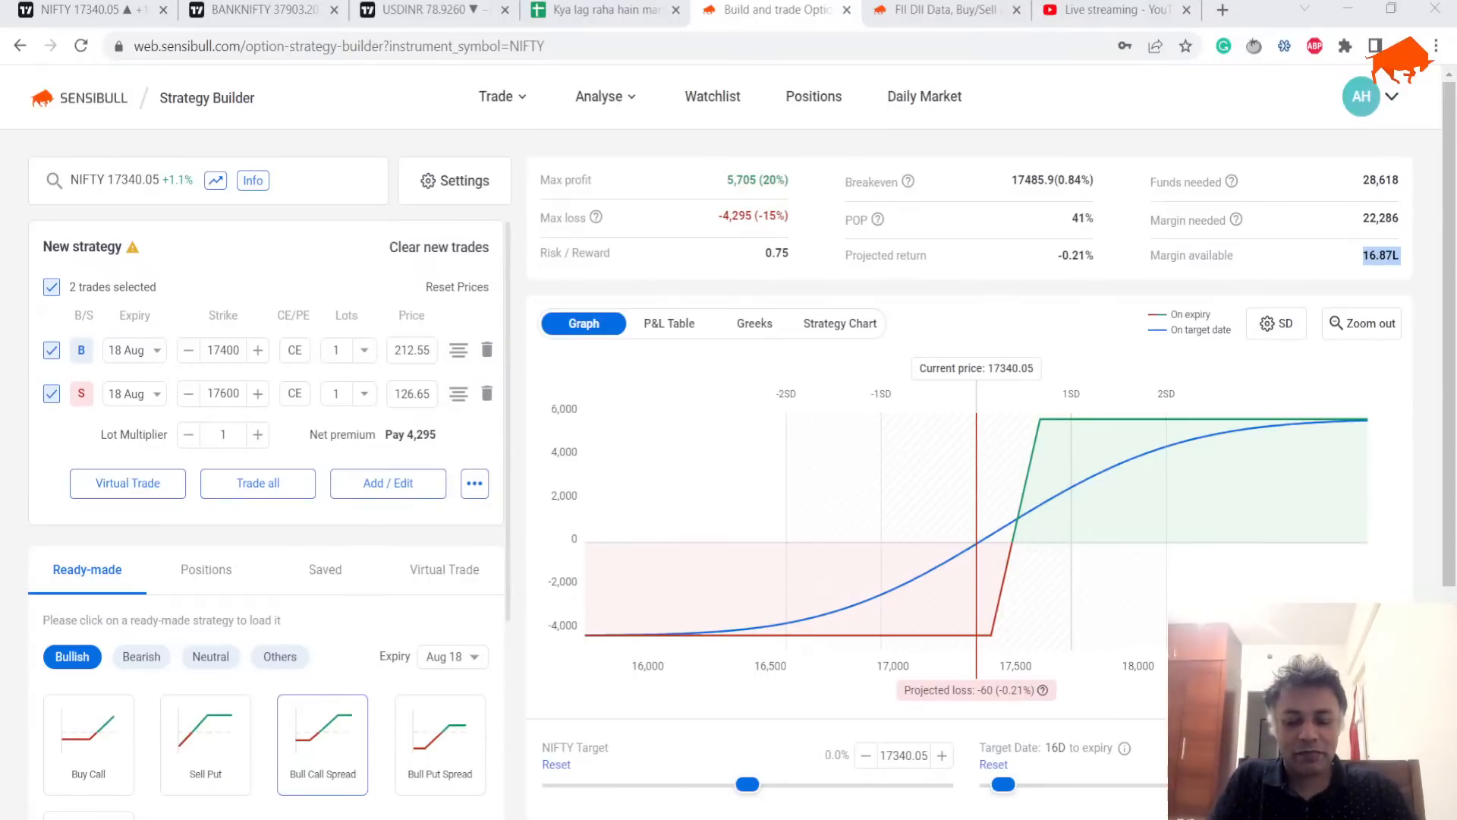
pyautogui.hotkey('ctrl', 't')
pyautogui.write('zerodha ')
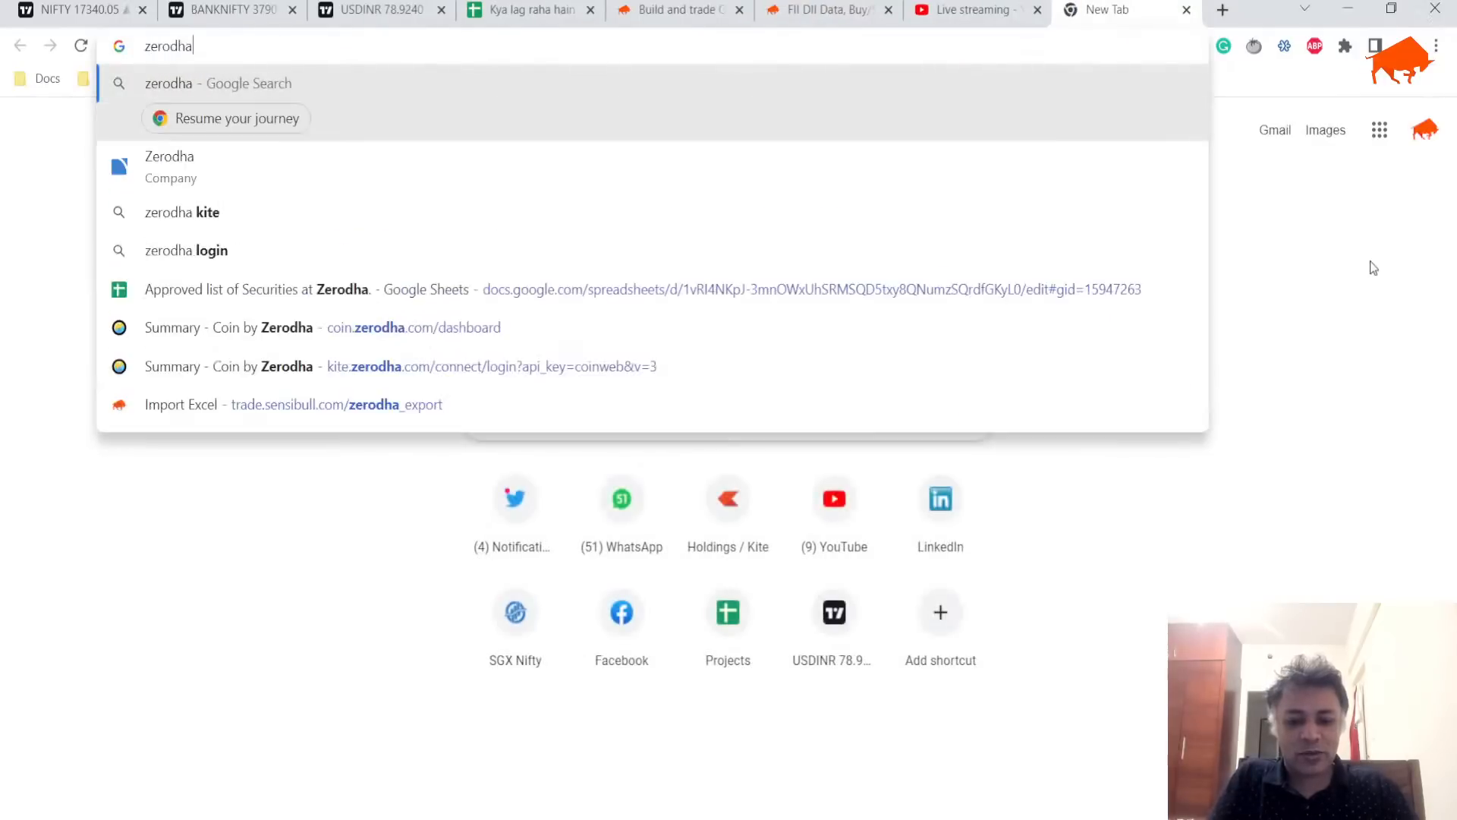
pyautogui.write('pledging')
# Step: Search 'zerodha pledging' and reach the support article on how pledging works
pyautogui.press('Return')
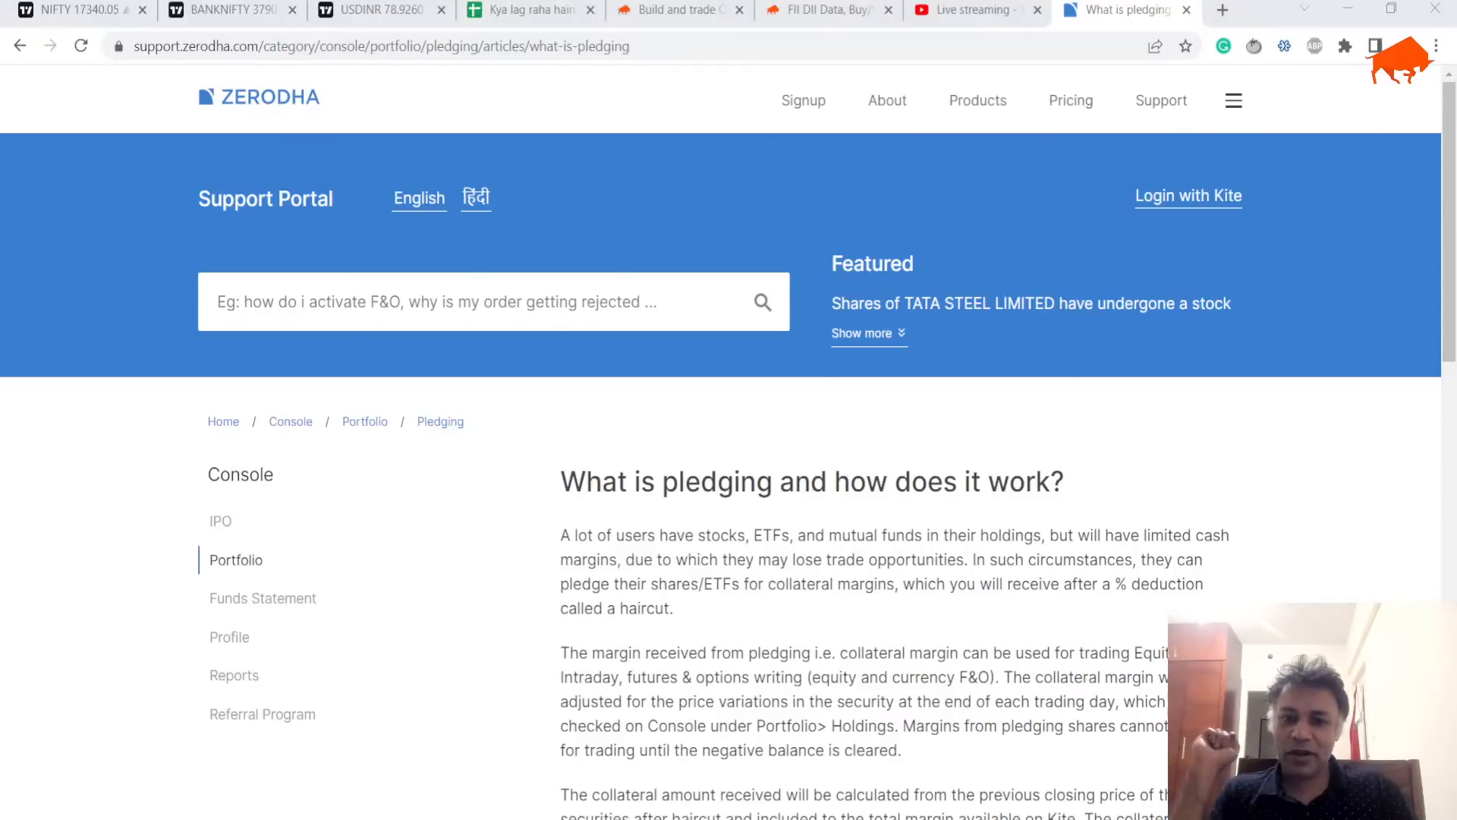
# Step: Switch back (Ctrl+5) to Sensibull's 18 Aug 17400/17600 bull call spread analysis
pyautogui.hotkey('ctrl', '5')
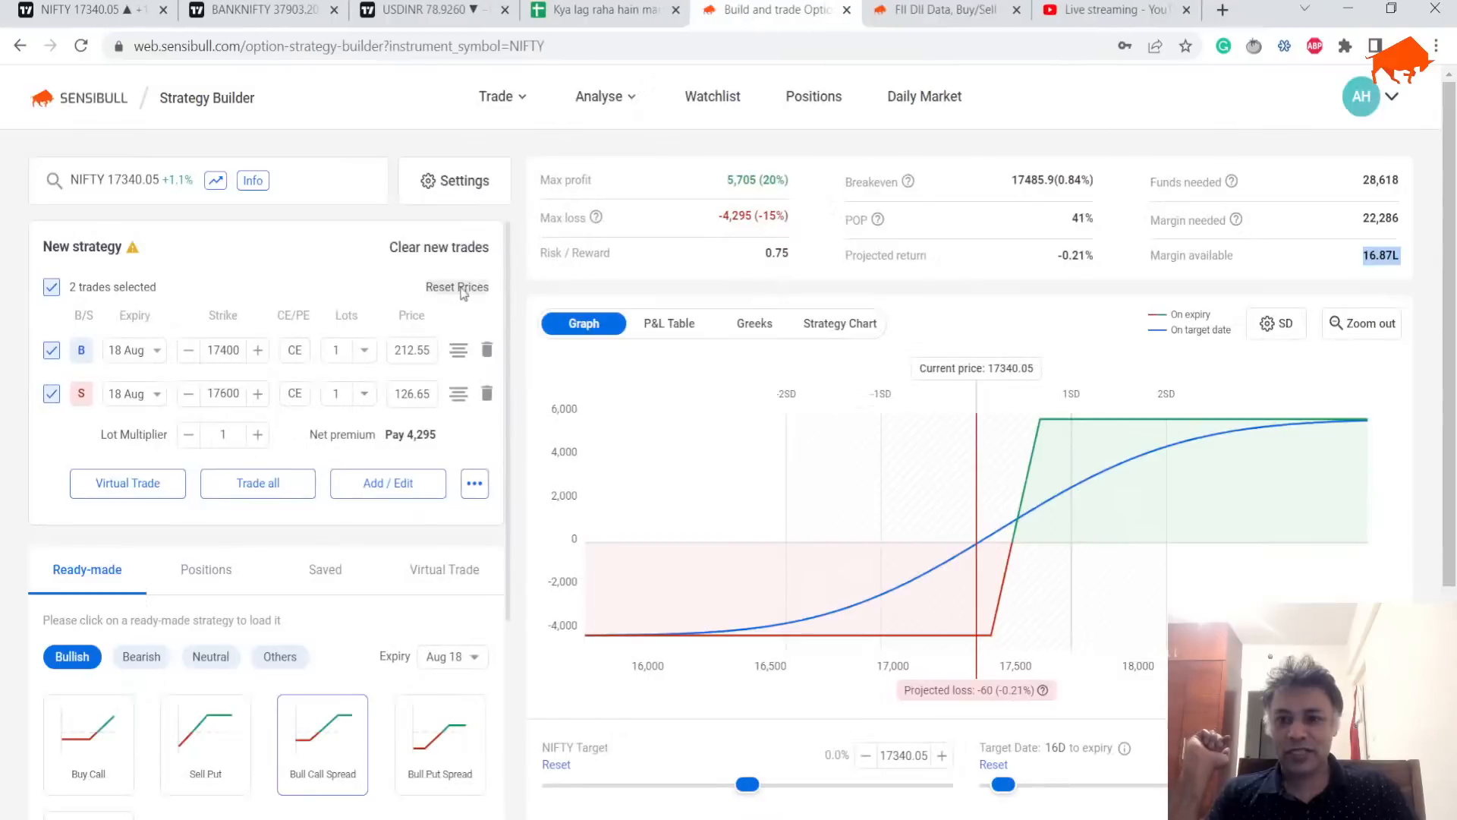